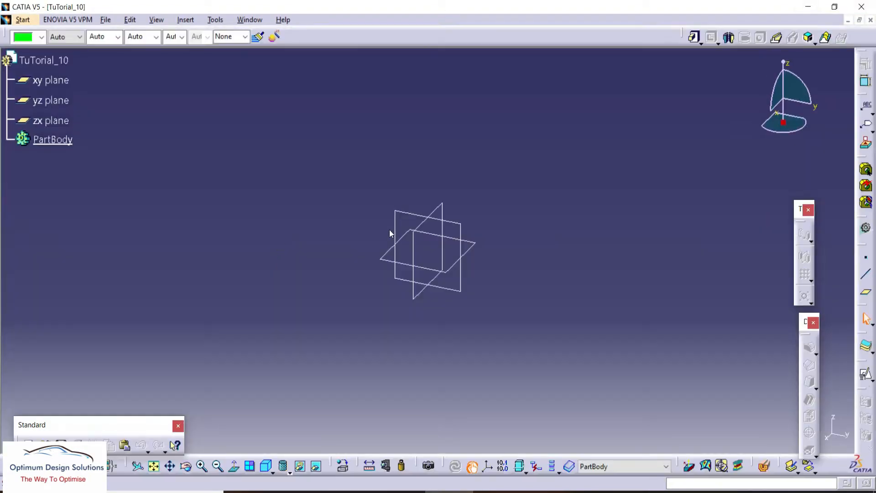
# Create a coordinate point at 0, 0, 0 and a standard axis system with that point as its origin.
pyautogui.click(866, 259)
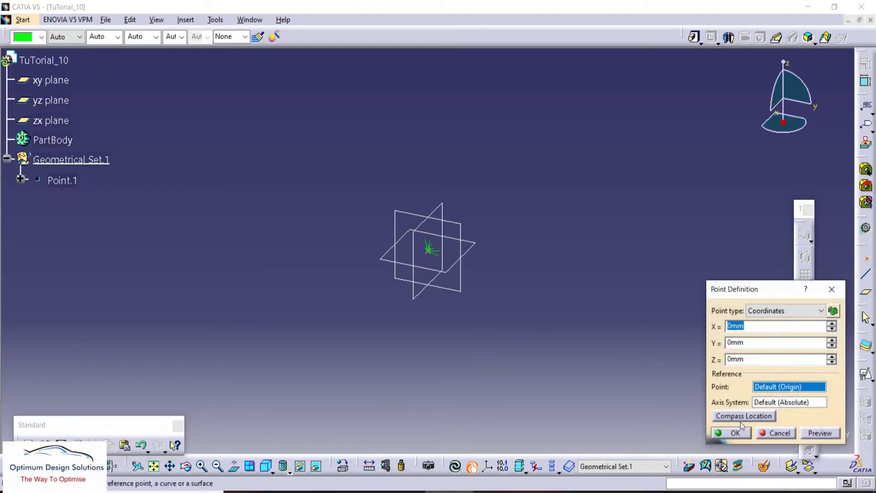
pyautogui.click(732, 434)
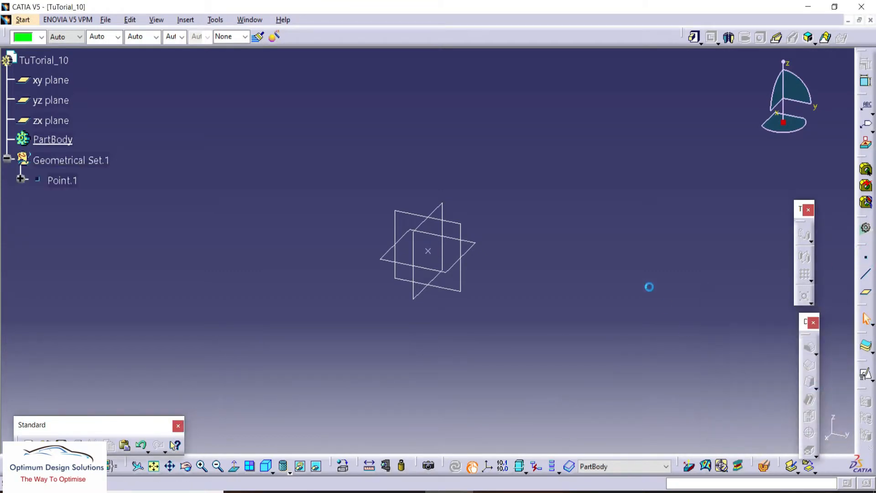
pyautogui.click(488, 465)
pyautogui.click(427, 255)
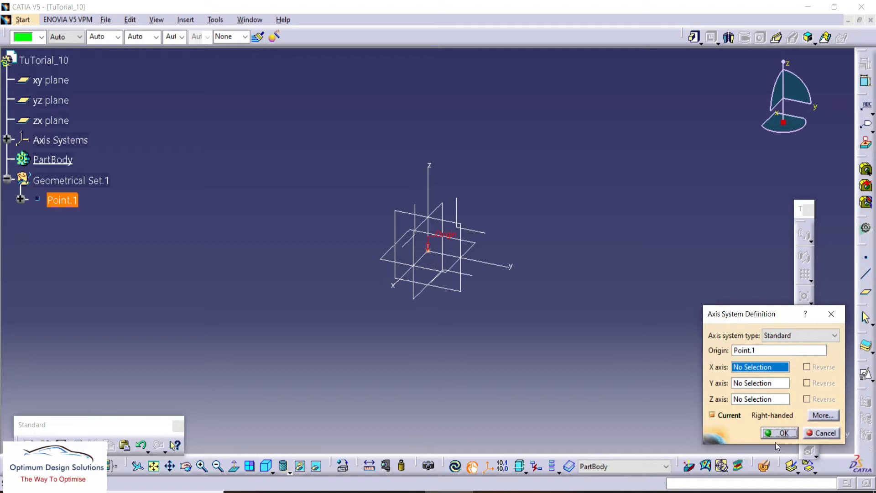
pyautogui.click(780, 432)
# Hide the xy, yz and zx reference planes.
pyautogui.click(51, 80)
pyautogui.click(51, 121)
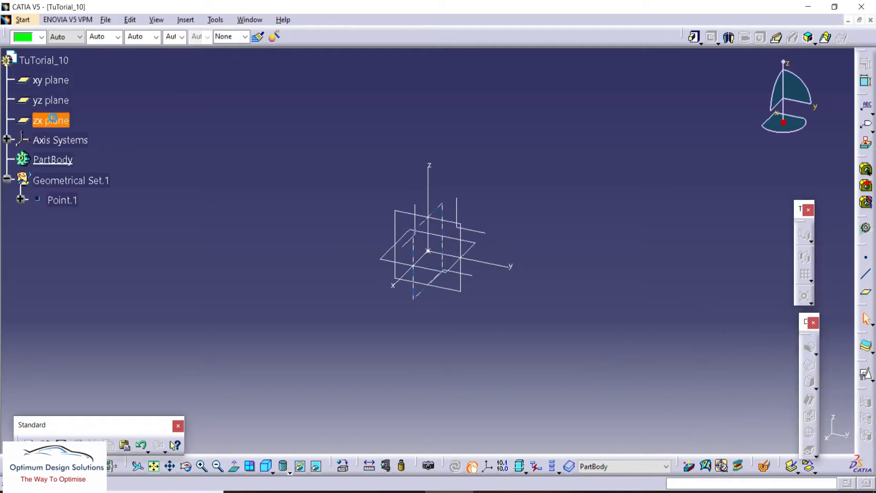
pyautogui.keyDown('ctrl'); pyautogui.click(52, 80); pyautogui.keyUp('ctrl')
pyautogui.keyDown('ctrl'); pyautogui.click(51, 100); pyautogui.keyUp('ctrl')
pyautogui.rightClick(53, 86)
pyautogui.click(115, 121)
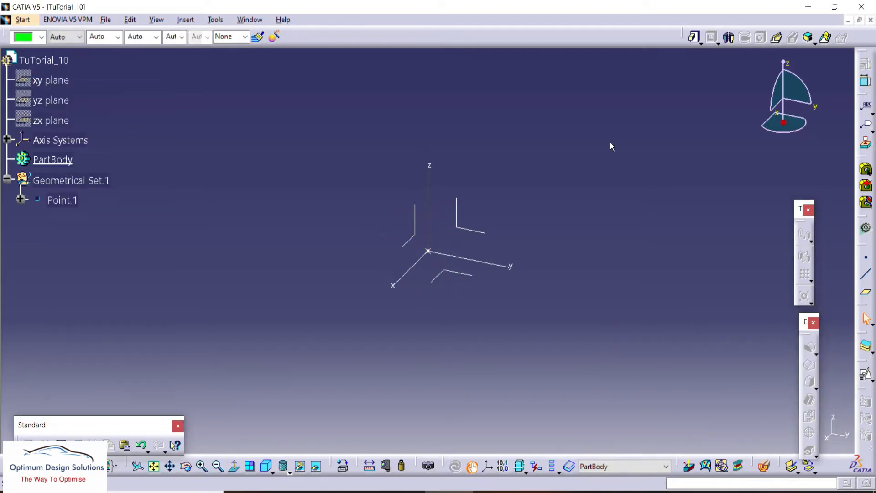
# Consult Section view A-A of the Tutorial 10 drawing in Windows Photo Viewer, and open a positioned sketch on the axis system's yz plane in CATIA.
pyautogui.click(594, 491)
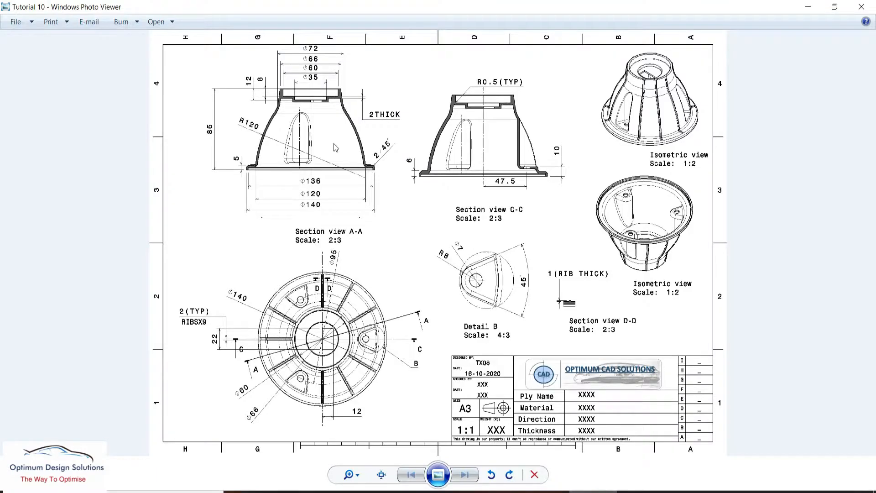
pyautogui.scroll(4, 257, 150)
pyautogui.moveTo(197, 200); pyautogui.dragTo(279, 331)
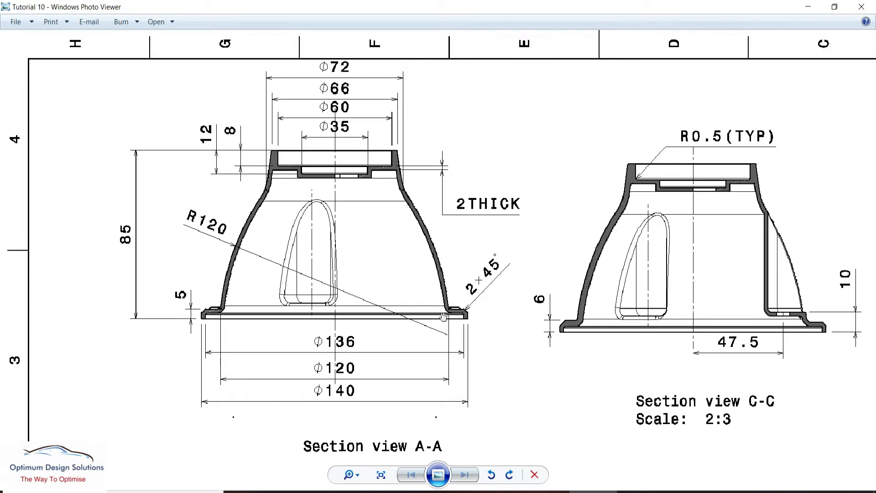
pyautogui.hotkey('alt', 'Tab')
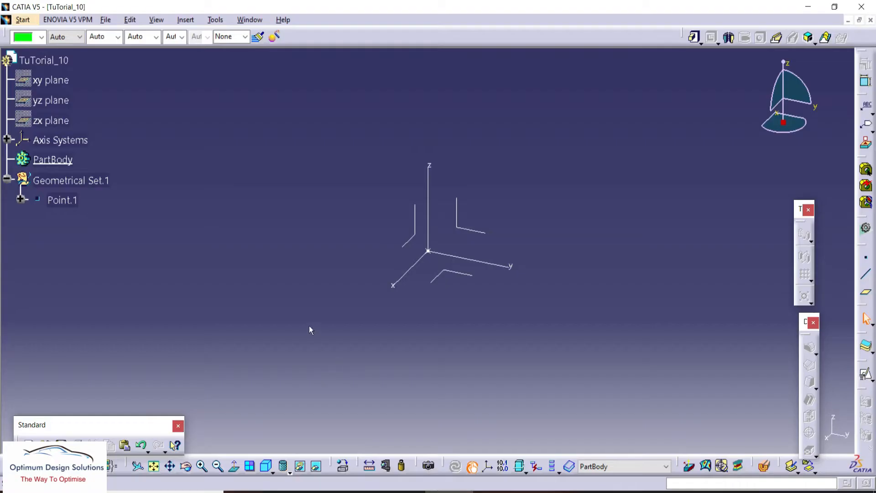
pyautogui.click(865, 376)
pyautogui.click(471, 228)
pyautogui.click(777, 431)
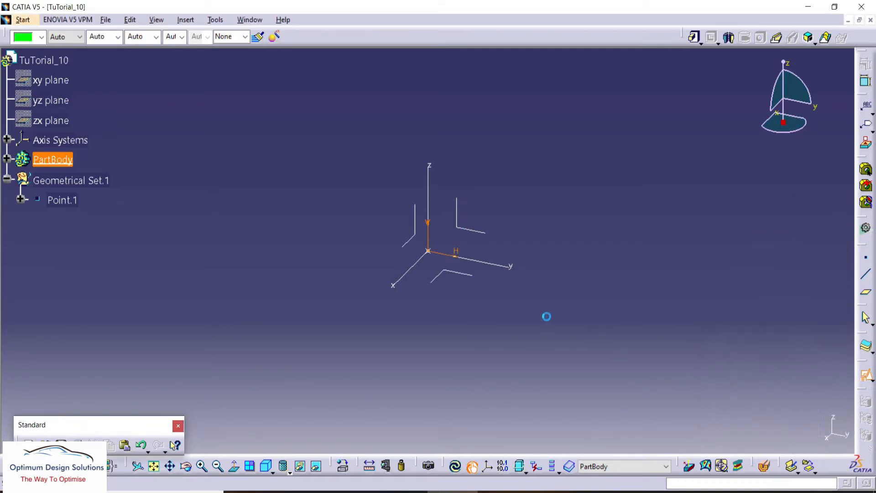
# Draw a profile from the origin: a horizontal base line toward negative H, a short vertical rise and a short horizontal ledge back inward.
pyautogui.click(790, 228)
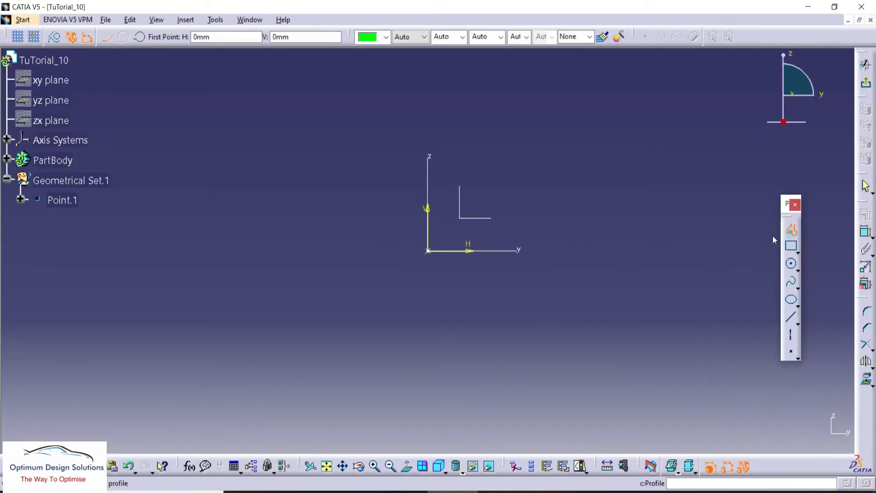
pyautogui.click(428, 250)
pyautogui.moveTo(302, 251); pyautogui.dragTo(515, 257, button='middle')
pyautogui.click(384, 258)
pyautogui.click(384, 244)
pyautogui.doubleClick(399, 243)
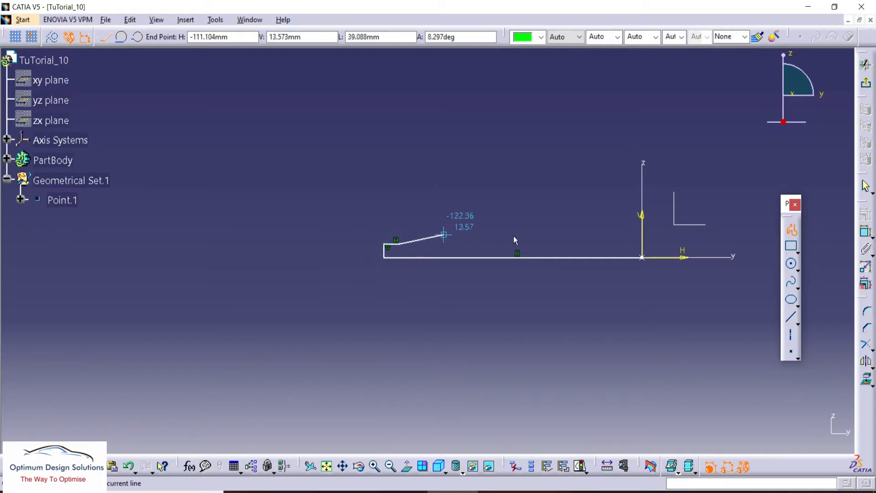
# Dimension the horizontal base line to 70 mm, after checking the flange diameter in the reference drawing.
pyautogui.click(387, 256)
pyautogui.hotkey('alt', 'Tab')
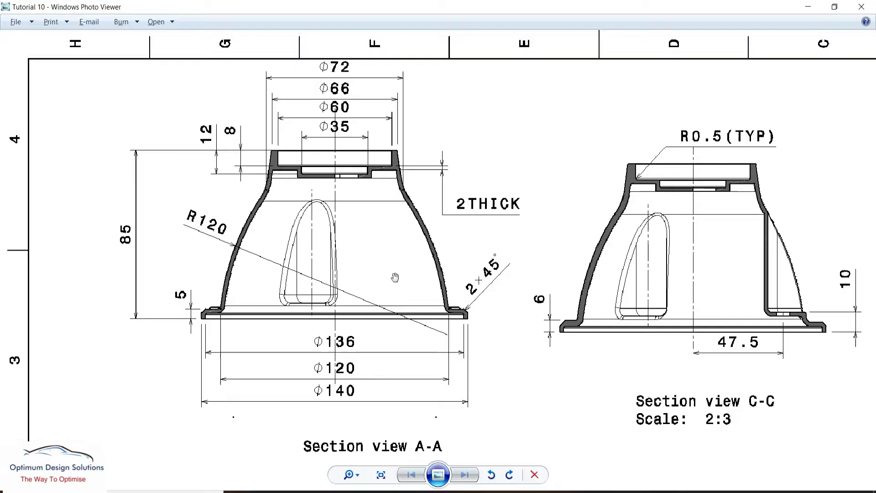
pyautogui.hotkey('alt', 'Tab')
pyautogui.doubleClick(593, 341)
pyautogui.write('70')
pyautogui.press('Return')
# Dimension the height between the base line and the short ledge line, and set it to 5 mm.
pyautogui.moveTo(560, 273)
pyautogui.mouseDown(button='middle')
pyautogui.moveTo(377, 190)
pyautogui.moveTo(377, 168)
pyautogui.mouseUp(button='middle')
pyautogui.moveTo(368, 227)
pyautogui.mouseDown(button='middle')
pyautogui.moveTo(409, 272)
pyautogui.moveTo(410, 228)
pyautogui.mouseUp(button='middle')
pyautogui.click(271, 234)
pyautogui.click(279, 265)
pyautogui.click(232, 250)
pyautogui.doubleClick(233, 249)
pyautogui.write('5')
pyautogui.press('Return')
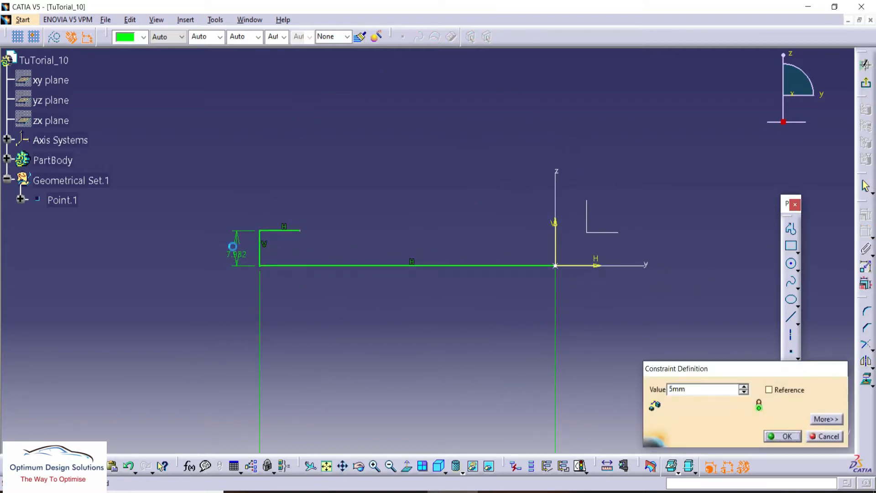
# Draw a slanted line up from the ledge's inner end, continuing with a horizontal line that ends on the vertical axis.
pyautogui.hotkey('alt', 'Tab')
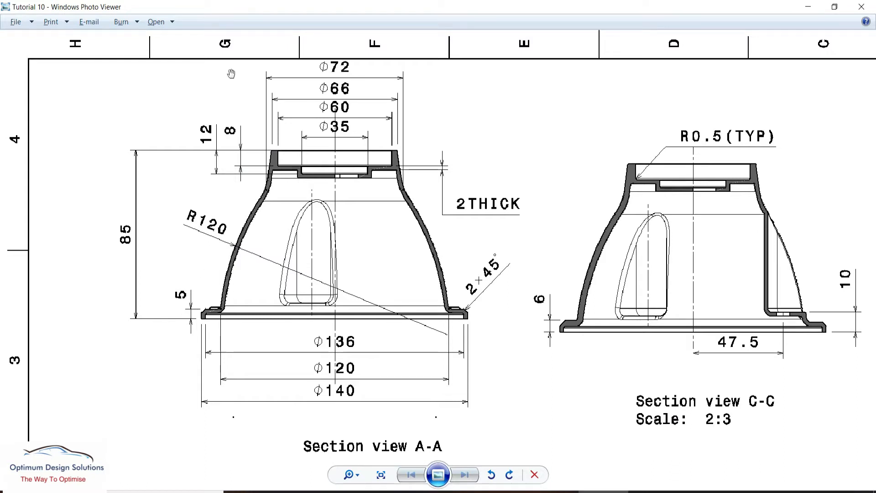
pyautogui.hotkey('alt', 'Tab')
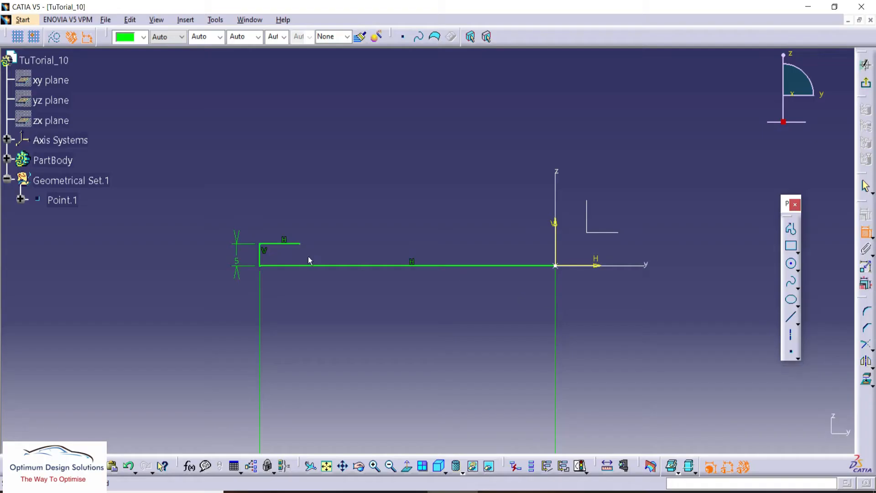
pyautogui.click(785, 230)
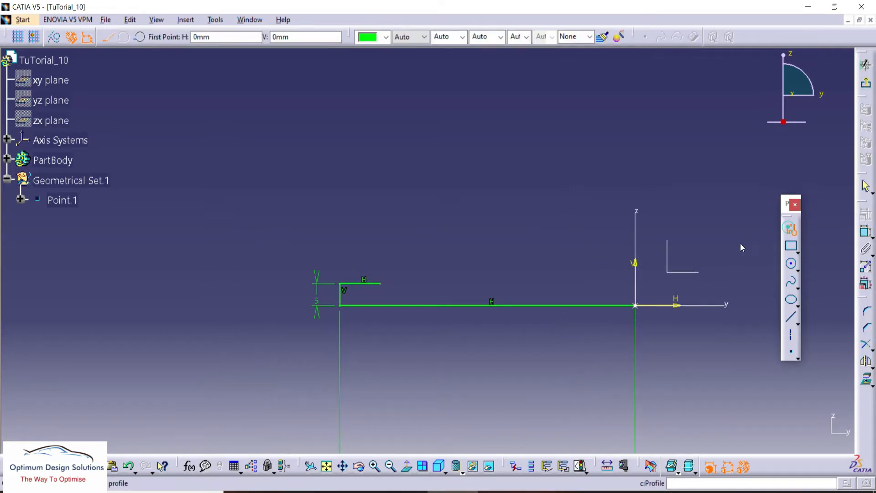
pyautogui.click(380, 283)
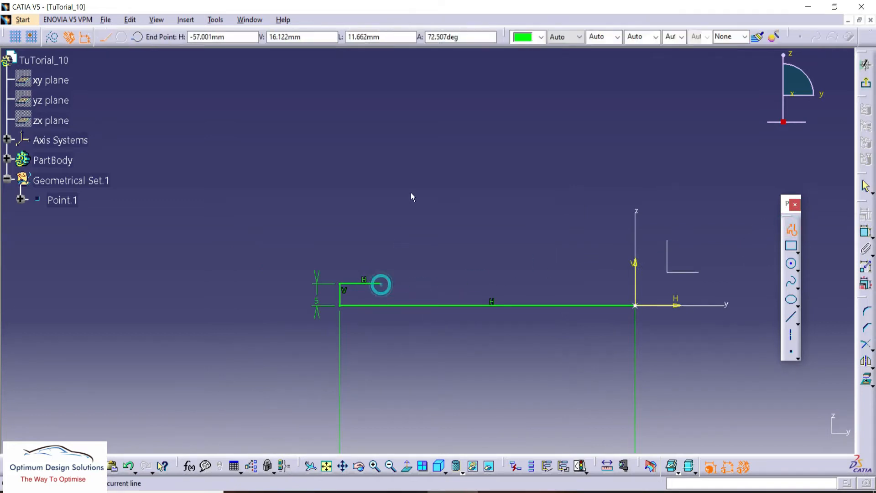
pyautogui.doubleClick(635, 141)
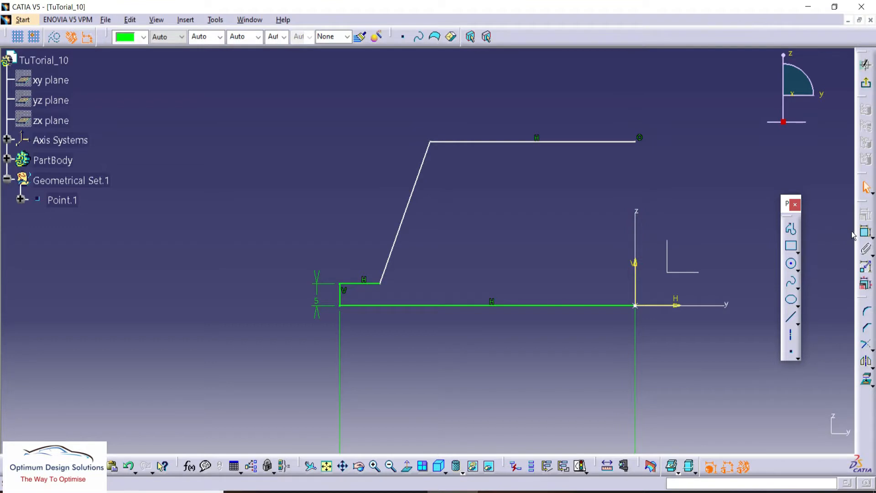
# Draw a separate horizontal line above the profile from about H -34.8 mm, V 60.8 mm to the vertical axis.
pyautogui.click(796, 230)
pyautogui.moveTo(634, 148); pyautogui.dragTo(567, 265, button='middle')
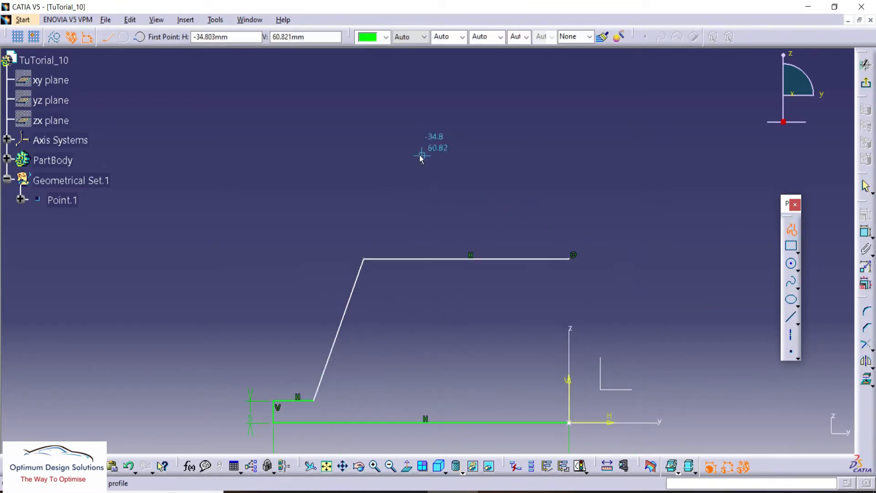
pyautogui.click(419, 155)
pyautogui.click(571, 155)
pyautogui.press('Escape')
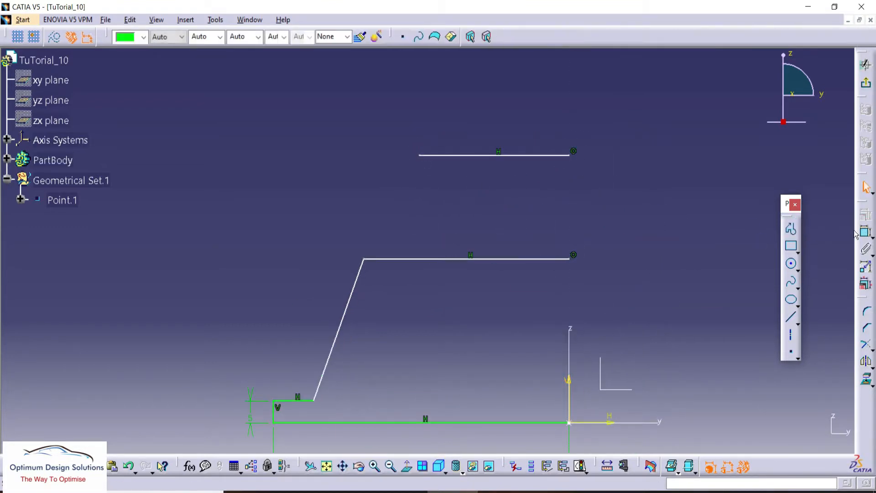
# Dimension the distance between the two upper horizontal lines and set it to 20 mm, consulting the reference drawing.
pyautogui.click(473, 155)
pyautogui.click(440, 259)
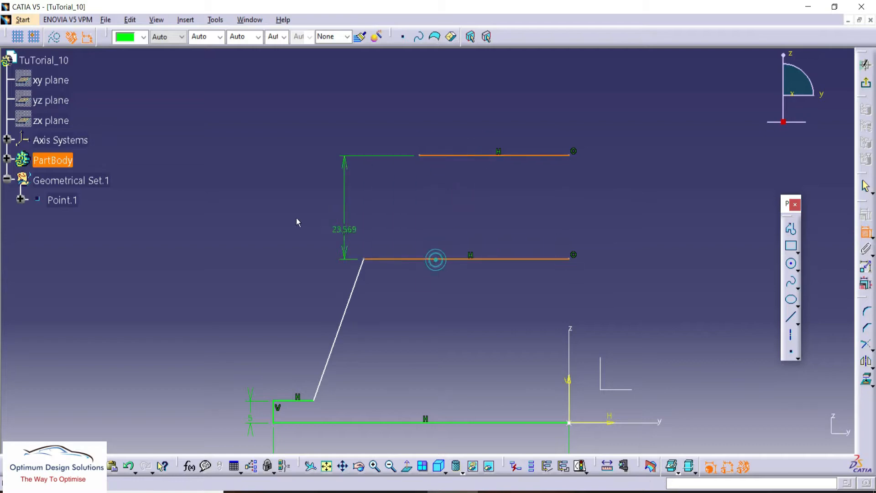
pyautogui.hotkey('alt', 'Tab')
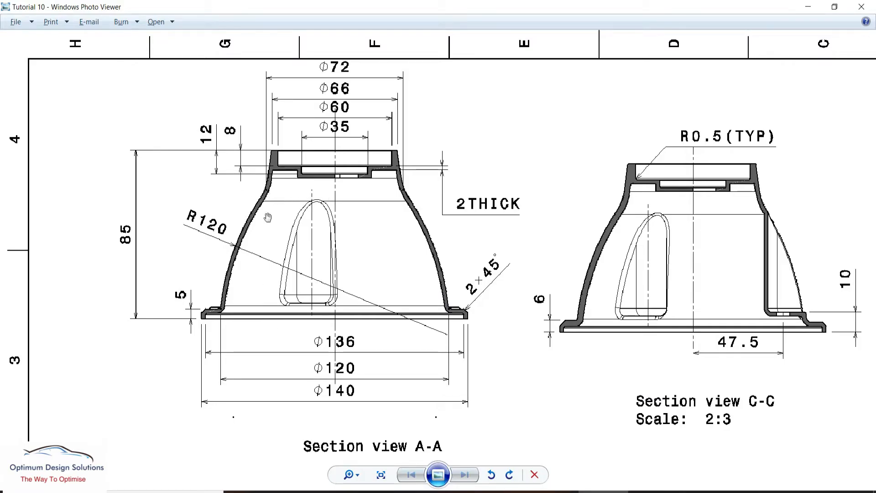
pyautogui.scroll(-3, 267, 220)
pyautogui.scroll(3, 268, 220)
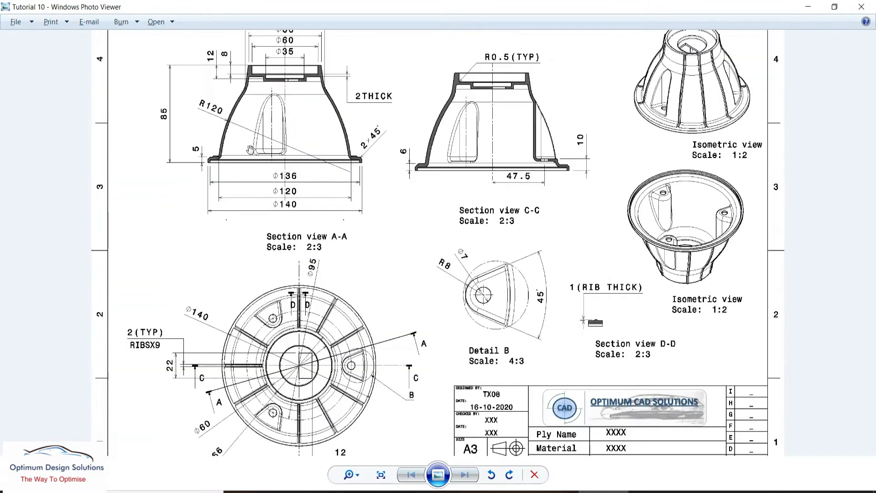
pyautogui.scroll(4, 230, 117)
pyautogui.scroll(-4, 210, 127)
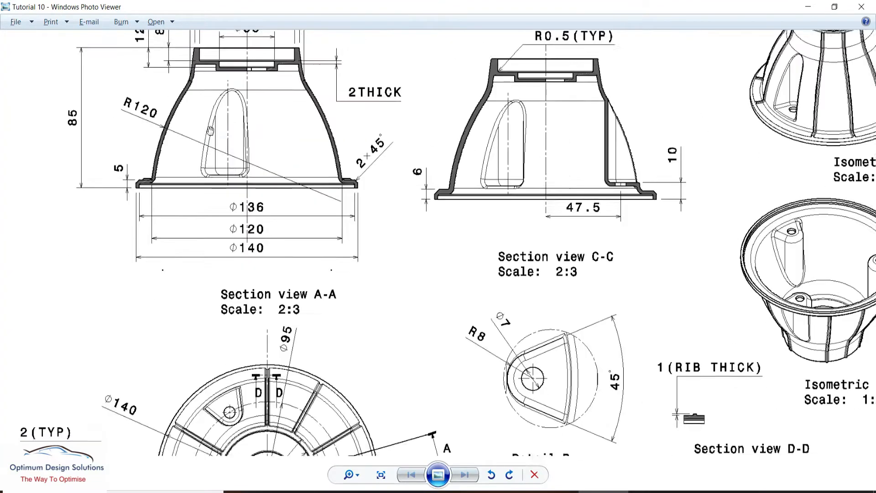
pyautogui.moveTo(224, 136); pyautogui.dragTo(256, 221)
pyautogui.hotkey('alt', 'Tab')
pyautogui.doubleClick(295, 213)
pyautogui.write('20mm')
pyautogui.press('Return')
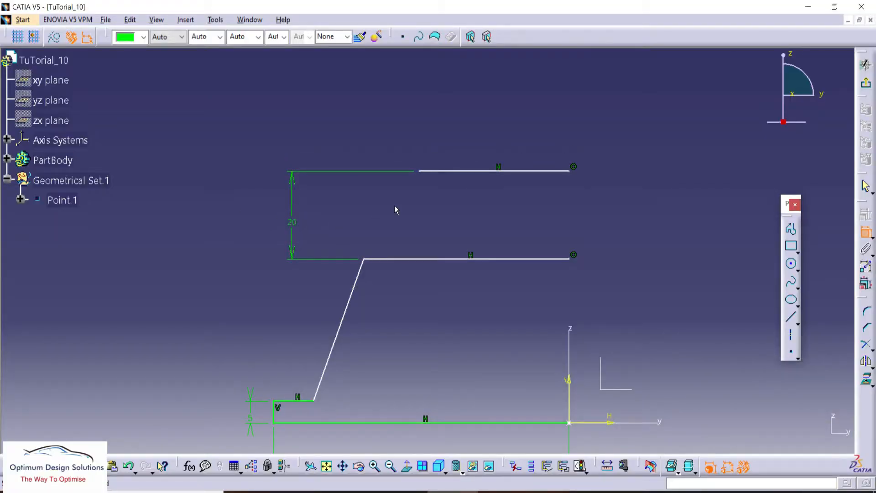
# Dimension the overall height from the base line to the topmost line and set it to 85 mm.
pyautogui.click(457, 172)
pyautogui.click(405, 422)
pyautogui.click(218, 352)
pyautogui.hotkey('alt', 'Tab')
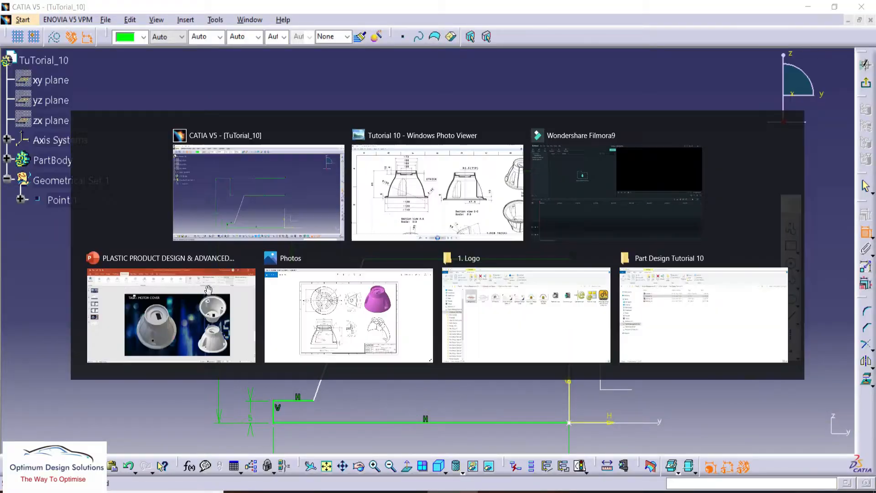
pyautogui.hotkey('alt', 'Tab')
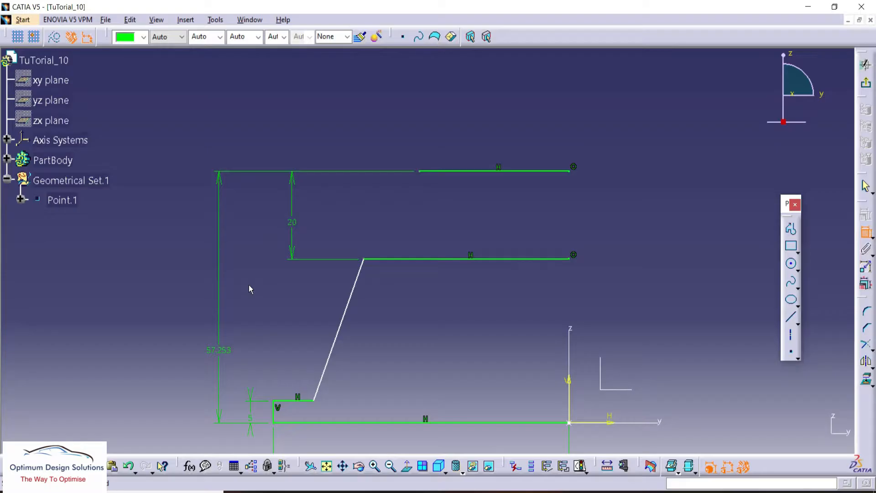
pyautogui.doubleClick(219, 351)
pyautogui.write('80')
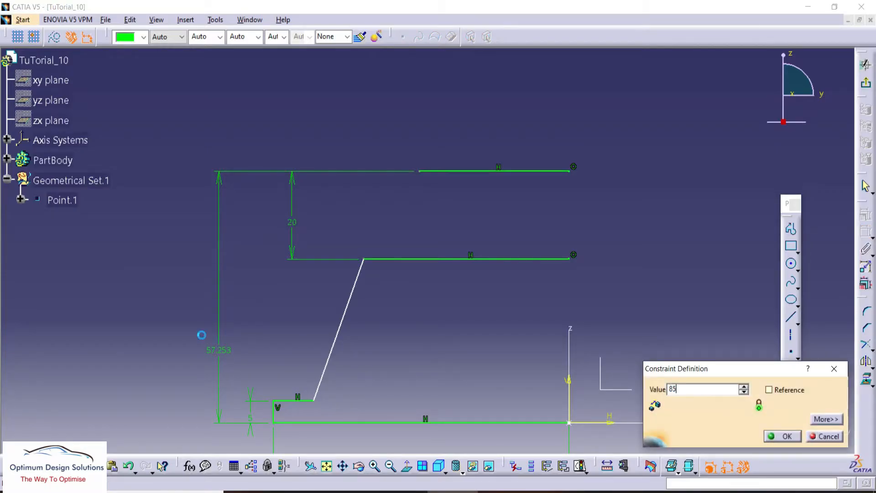
pyautogui.press('Return')
# Dimension the slanted line's lower endpoint from the vertical axis and set the distance to 60 mm.
pyautogui.keyDown('ctrl'); pyautogui.moveTo(297, 134); pyautogui.dragTo(301, 188, button='middle'); pyautogui.keyUp('ctrl')
pyautogui.click(356, 360)
pyautogui.click(519, 330)
pyautogui.click(452, 328)
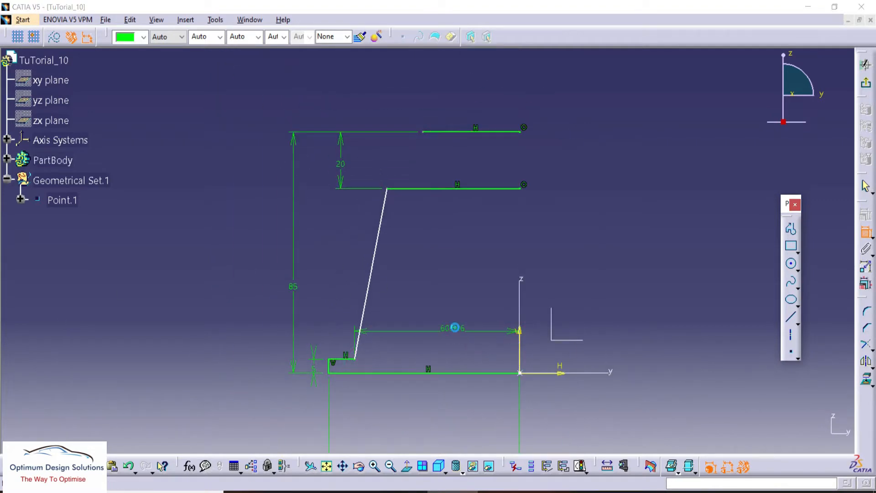
pyautogui.doubleClick(453, 329)
pyautogui.write('60')
pyautogui.press('Return')
# Dimension the slanted line's upper endpoint from the vertical axis with the value 72/2, taken from the drawing's outer top diameter.
pyautogui.hotkey('alt', 'Tab')
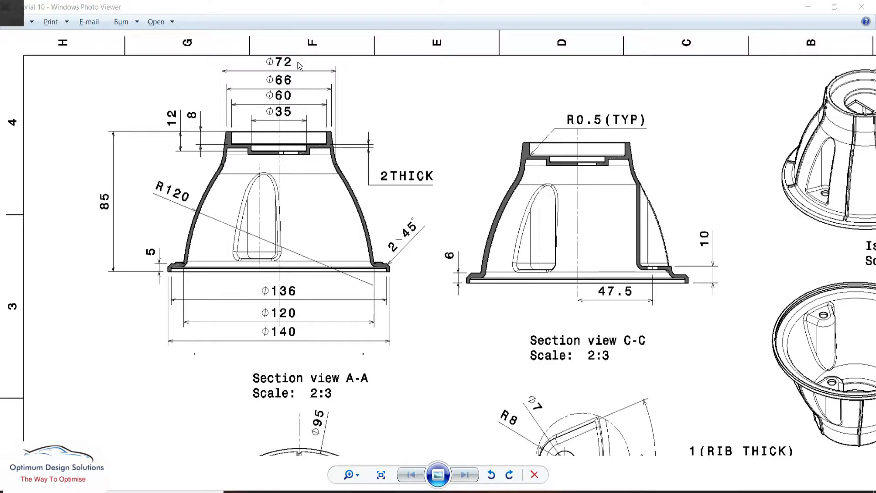
pyautogui.hotkey('alt', 'Tab')
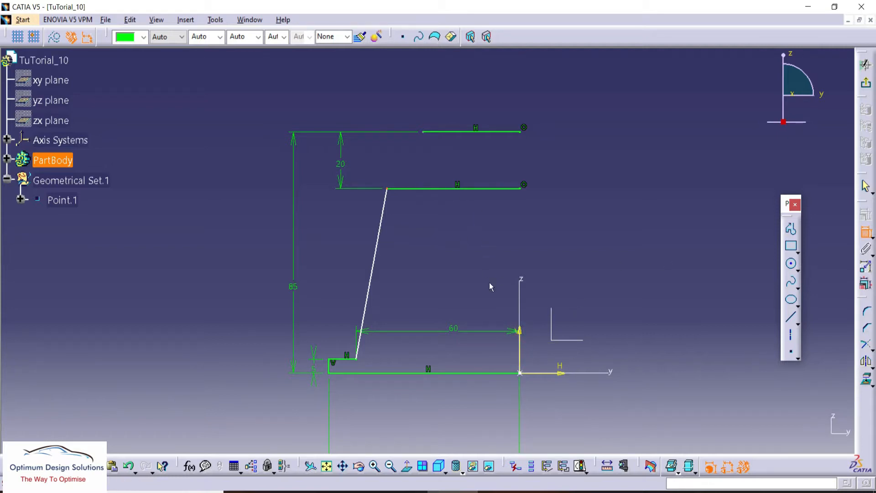
pyautogui.click(518, 303)
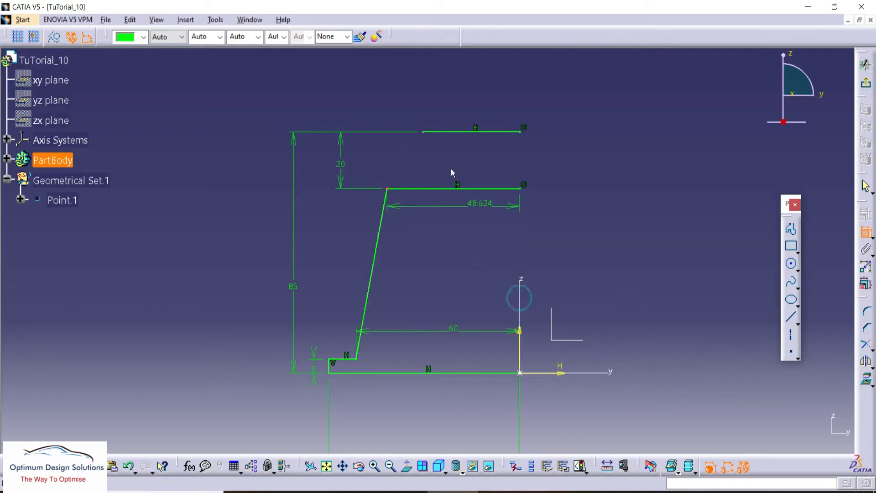
pyautogui.doubleClick(448, 149)
pyautogui.write('72/2')
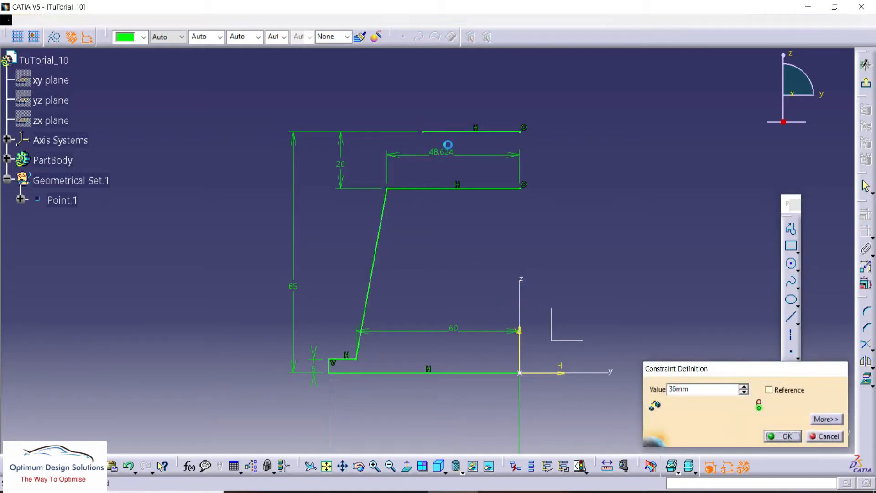
pyautogui.press('Return')
# Convert the slanted line into a construction element.
pyautogui.moveTo(441, 220)
pyautogui.keyDown('ctrl'); pyautogui.mouseDown(button='middle')
pyautogui.moveTo(441, 208)
pyautogui.moveTo(475, 234)
pyautogui.mouseUp(button='middle'); pyautogui.keyUp('ctrl')
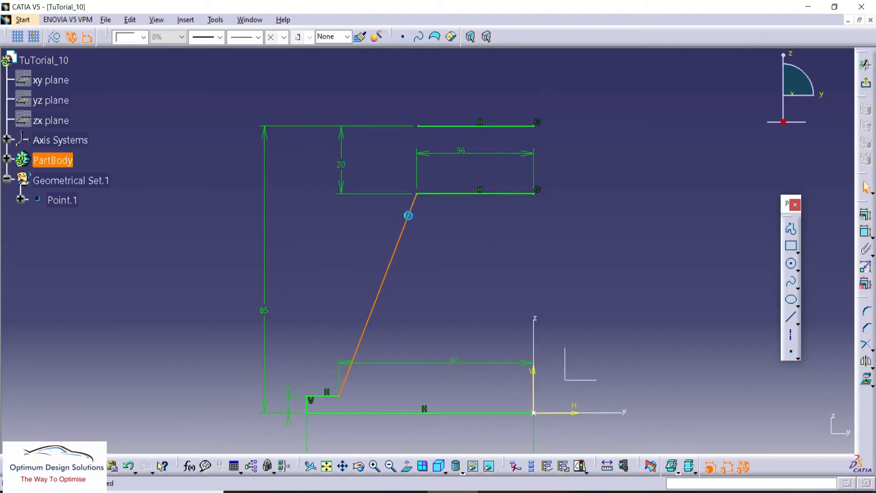
pyautogui.click(407, 214)
pyautogui.click(221, 90)
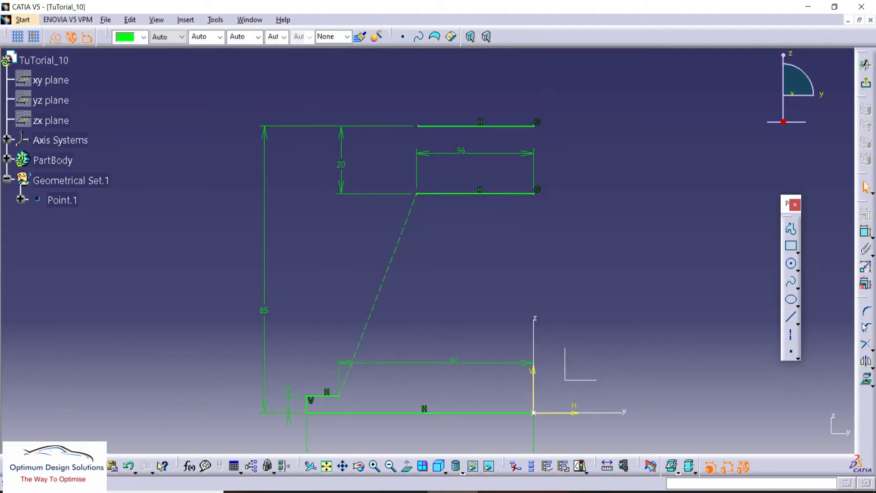
pyautogui.click(797, 269)
pyautogui.click(862, 270)
pyautogui.moveTo(689, 342); pyautogui.dragTo(653, 318, button='middle')
pyautogui.click(654, 318)
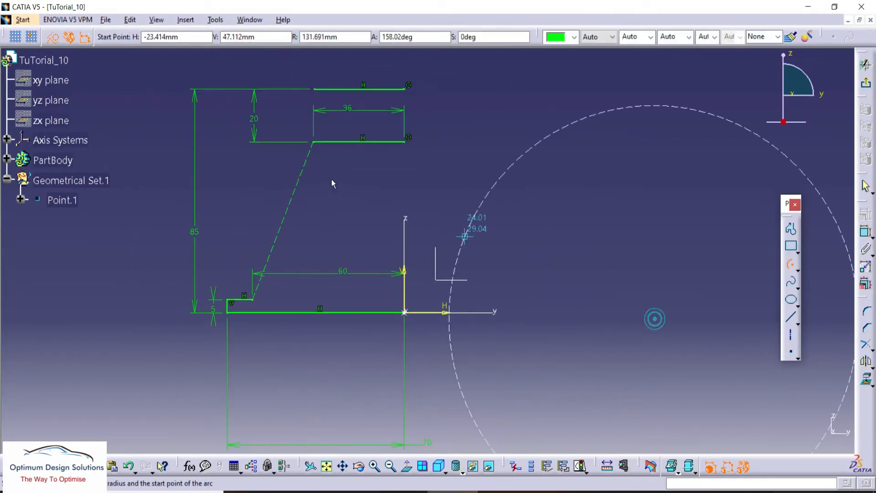
pyautogui.click(308, 140)
# Turn off construction mode and draw a solid arc from the slanted line's upper endpoint to near its lower endpoint.
pyautogui.click(53, 37)
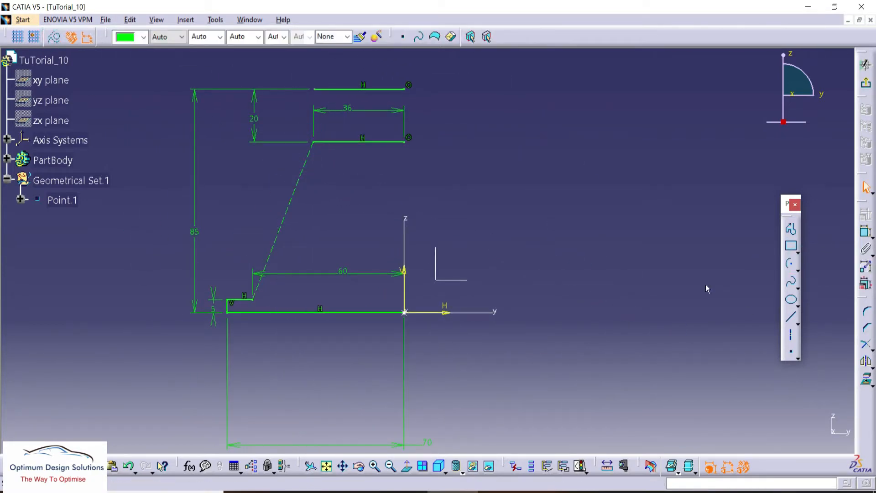
pyautogui.click(788, 270)
pyautogui.click(666, 352)
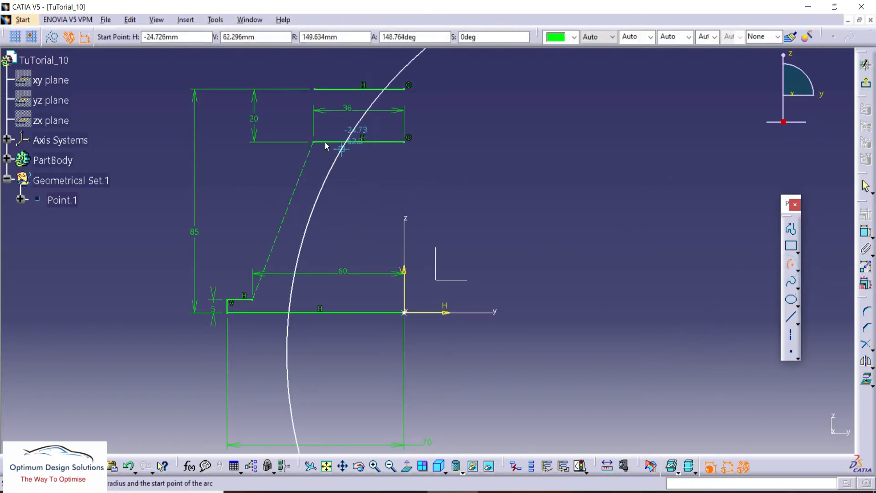
pyautogui.click(313, 143)
pyautogui.click(263, 295)
# Constrain the arc's lower endpoint to coincide with the slanted construction line's lower endpoint.
pyautogui.moveTo(425, 282); pyautogui.dragTo(684, 223, button='middle')
pyautogui.click(866, 249)
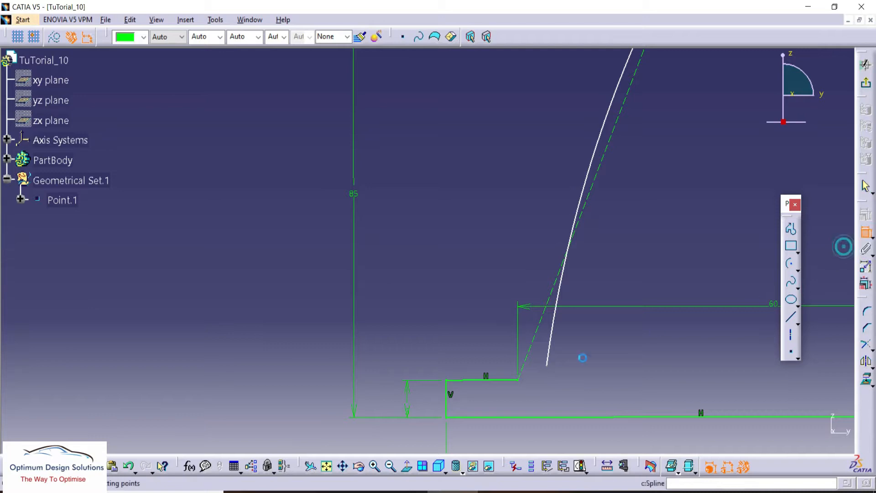
pyautogui.doubleClick(546, 365)
pyautogui.rightClick(488, 311)
pyautogui.click(527, 397)
# Dimension the arc's radius and set it to 120 mm.
pyautogui.moveTo(521, 278); pyautogui.dragTo(518, 275, button='middle')
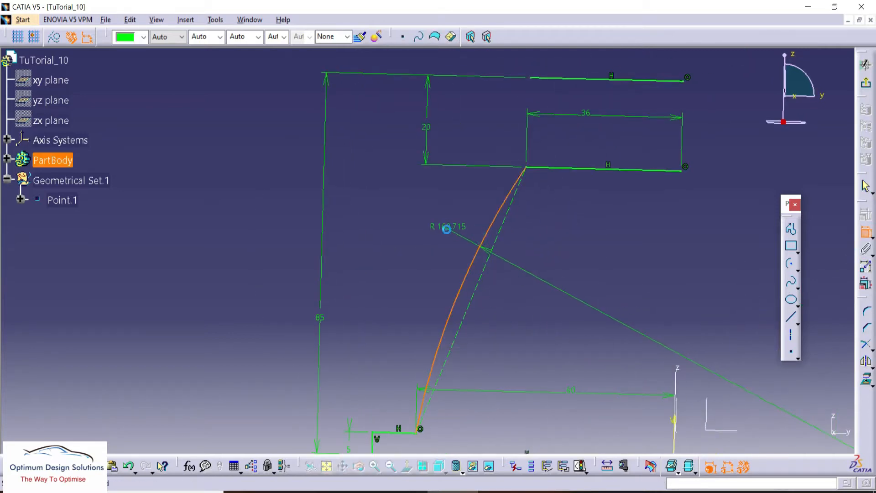
pyautogui.hotkey('alt', 'Tab')
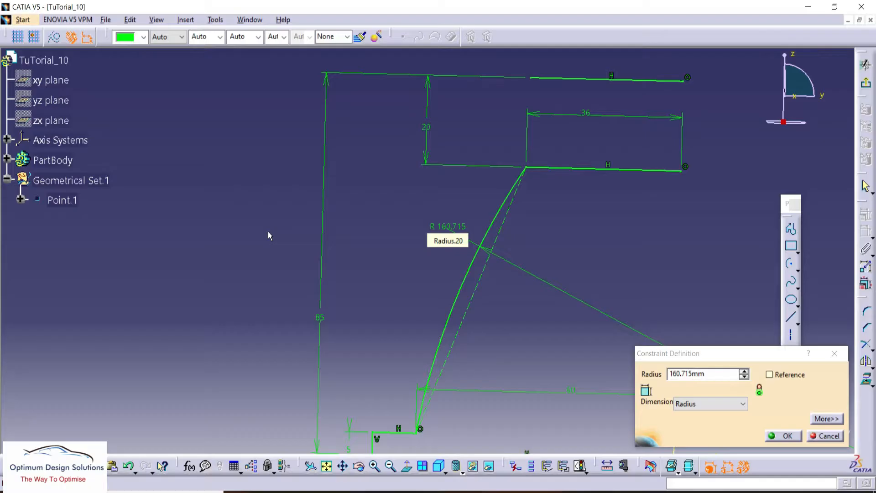
pyautogui.doubleClick(707, 373)
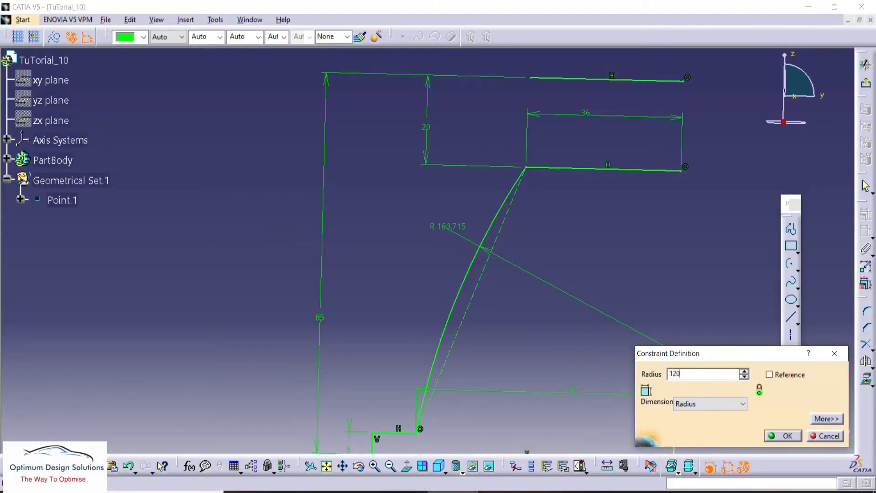
pyautogui.press('Return')
# Compare the arc and its centre position with the curved wall in section view A-A of the drawing.
pyautogui.moveTo(433, 246); pyautogui.dragTo(463, 298, button='middle')
pyautogui.hotkey('alt', 'Tab')
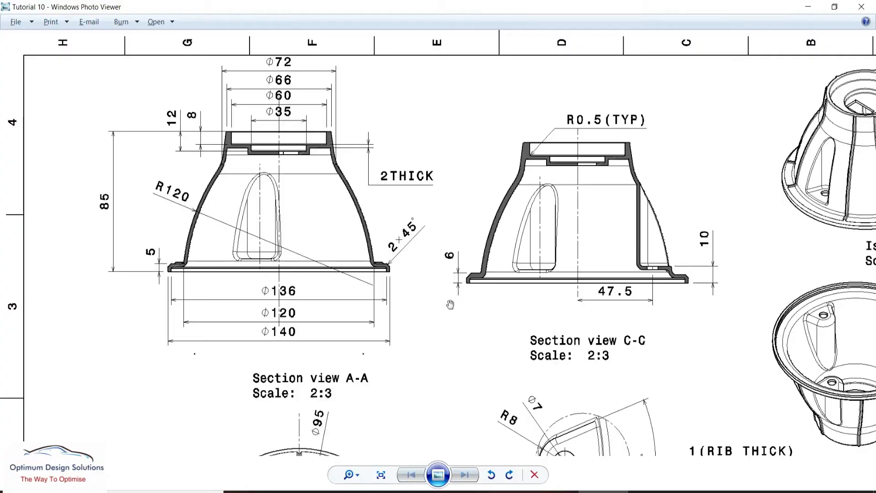
pyautogui.hotkey('alt', 'Tab')
pyautogui.moveTo(412, 287)
pyautogui.mouseDown(button='middle')
pyautogui.moveTo(426, 342)
pyautogui.moveTo(425, 268)
pyautogui.mouseUp(button='middle')
pyautogui.moveTo(385, 243); pyautogui.dragTo(391, 275, button='middle')
pyautogui.moveTo(439, 239); pyautogui.dragTo(633, 350, button='middle')
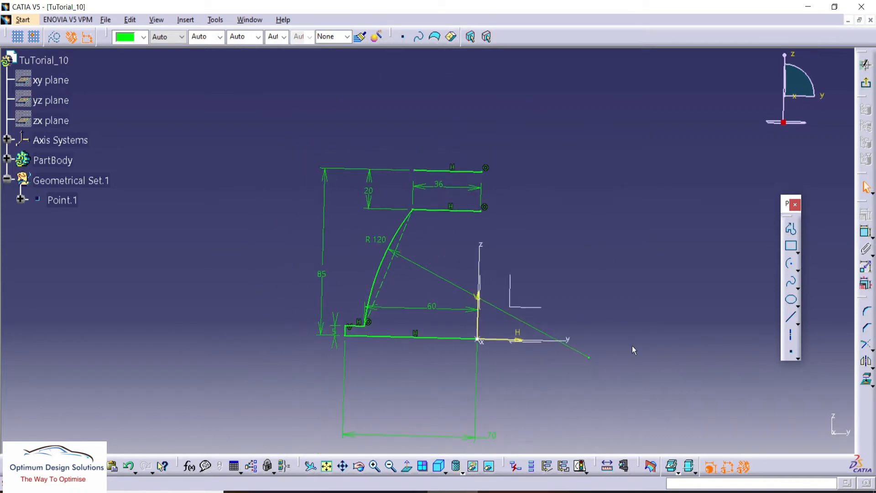
pyautogui.click(589, 358)
pyautogui.moveTo(479, 286)
pyautogui.mouseDown(button='middle')
pyautogui.moveTo(456, 293)
pyautogui.moveTo(453, 266)
pyautogui.mouseUp(button='middle')
pyautogui.hotkey('alt', 'Tab')
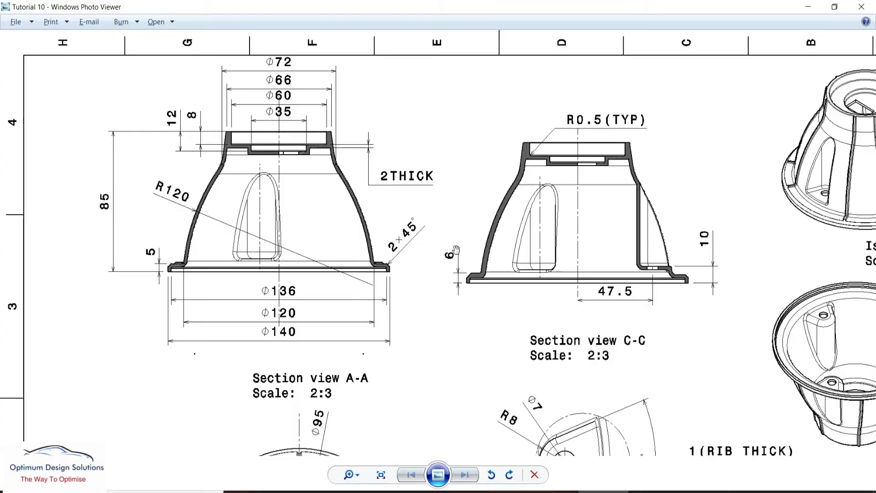
pyautogui.hotkey('alt', 'Tab')
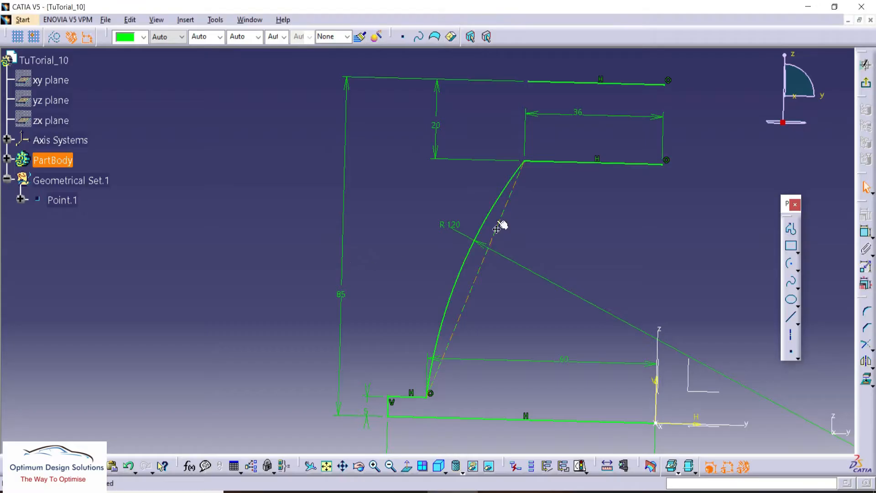
# Dimension the topmost line's outer endpoint from the vertical axis and set the distance to 33 mm.
pyautogui.click(862, 235)
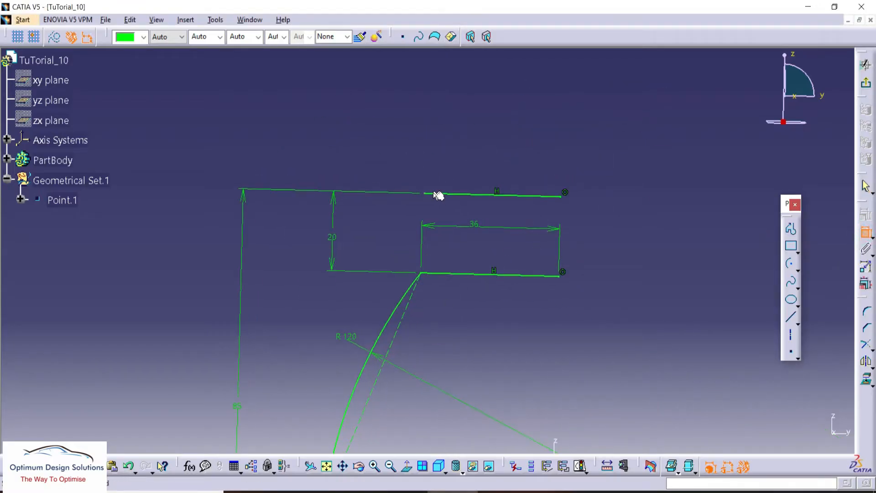
pyautogui.click(426, 194)
pyautogui.moveTo(474, 260); pyautogui.dragTo(496, 314, button='middle')
pyautogui.click(519, 406)
pyautogui.click(488, 176)
pyautogui.hotkey('alt', 'Tab')
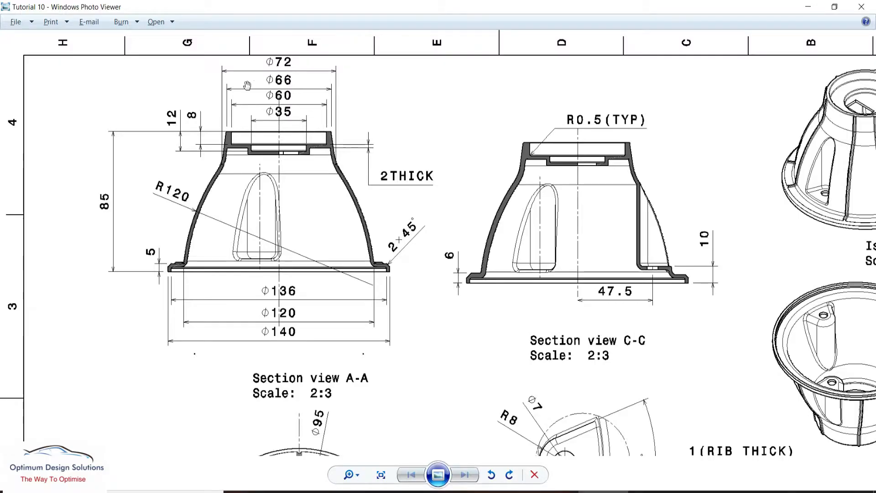
pyautogui.hotkey('alt', 'Tab')
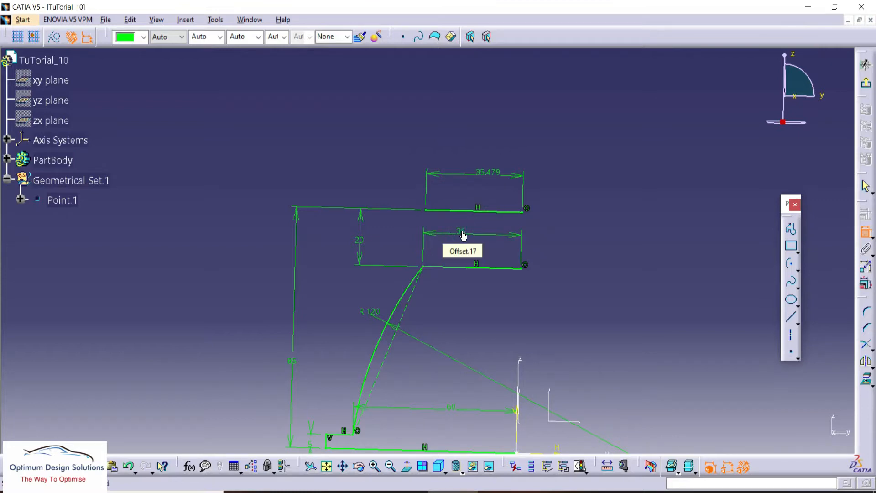
pyautogui.doubleClick(486, 173)
pyautogui.write('33')
pyautogui.press('Return')
# Draw a straight profile line from the arc's upper endpoint to the topmost line's outer endpoint.
pyautogui.keyDown('ctrl'); pyautogui.moveTo(486, 194); pyautogui.dragTo(483, 137, button='middle'); pyautogui.keyUp('ctrl')
pyautogui.click(407, 465)
pyautogui.click(790, 228)
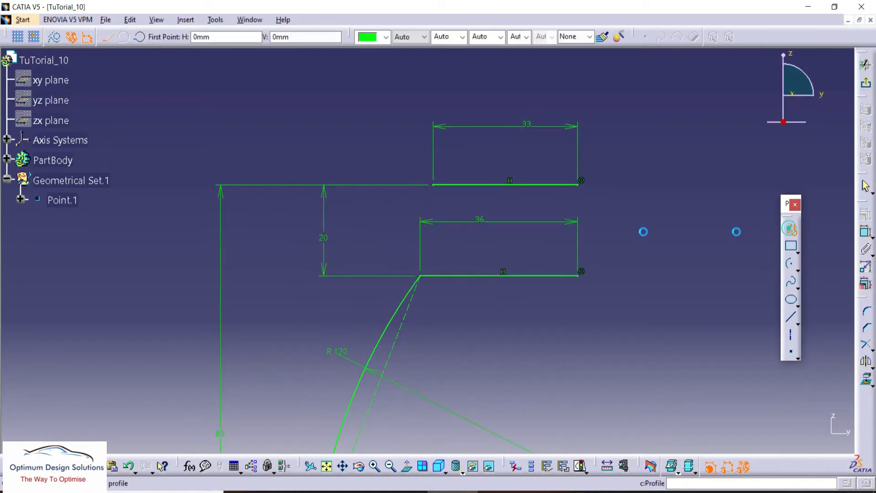
pyautogui.click(419, 275)
pyautogui.doubleClick(439, 185)
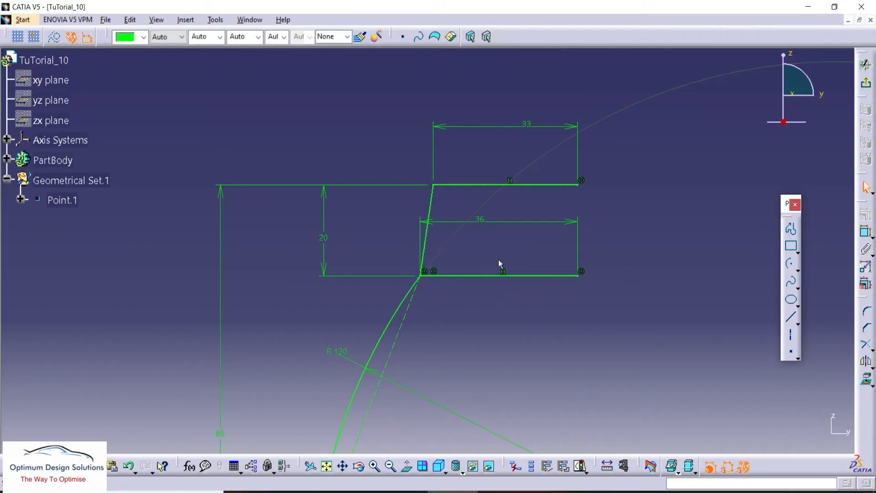
# Convert the horizontal line 20 mm below the top into a construction element.
pyautogui.click(470, 275)
pyautogui.click(53, 36)
pyautogui.click(177, 66)
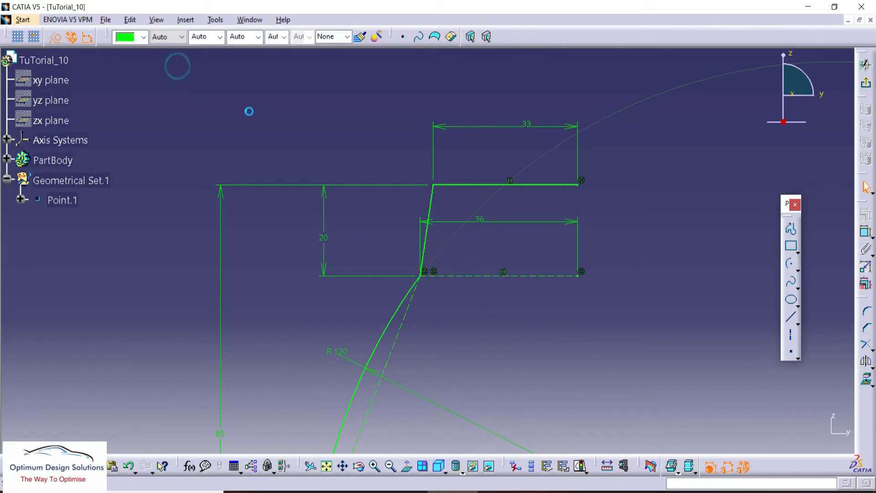
# Draw a two-step recess profile from the topmost line to the vertical axis, with walls about 26 and 20 mm from the axis, continuing to the origin.
pyautogui.hotkey('alt', 'Tab')
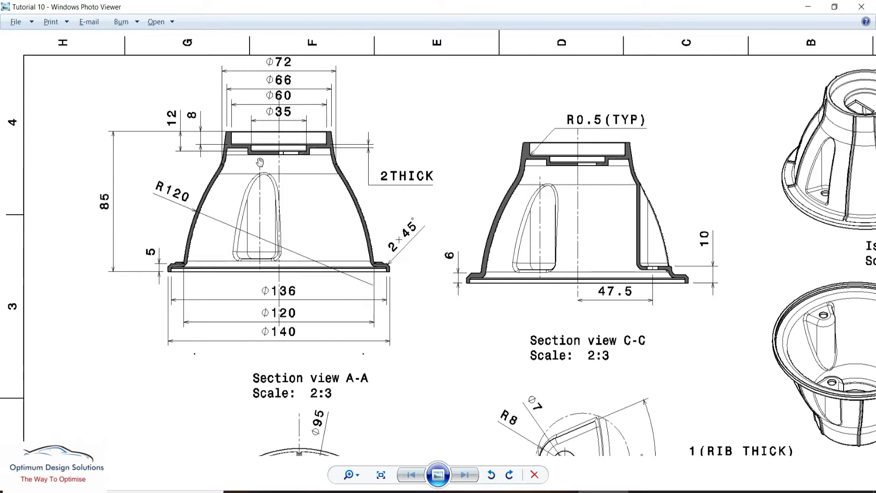
pyautogui.hotkey('alt', 'Tab')
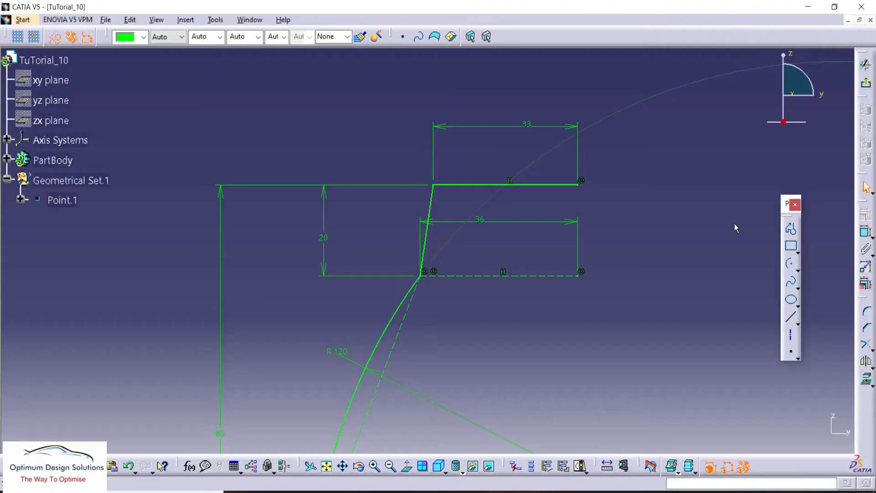
pyautogui.click(791, 229)
pyautogui.click(464, 184)
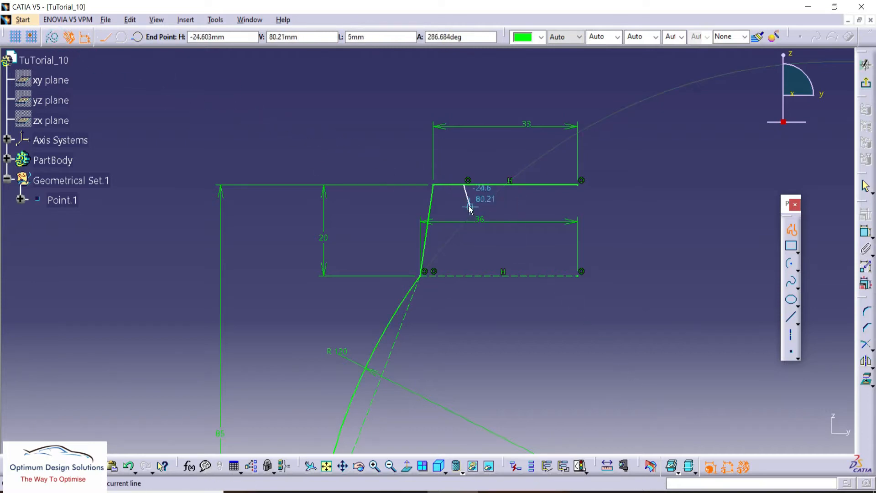
pyautogui.click(464, 203)
pyautogui.click(489, 204)
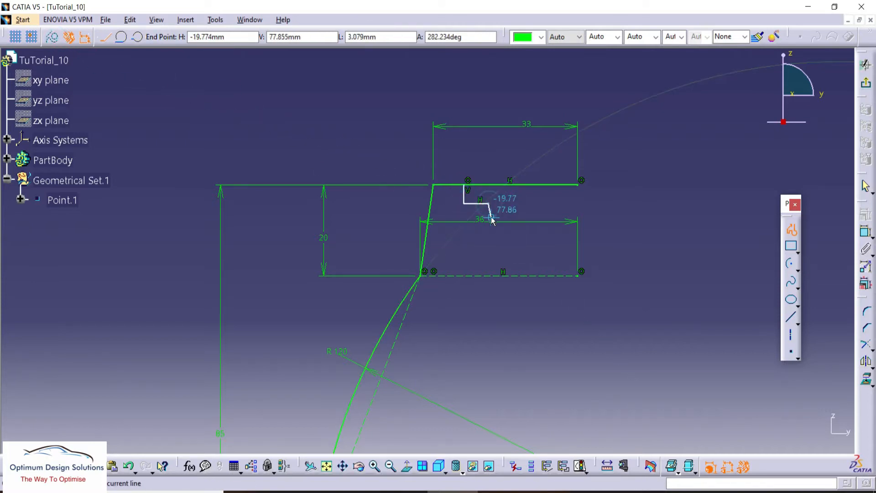
pyautogui.click(489, 223)
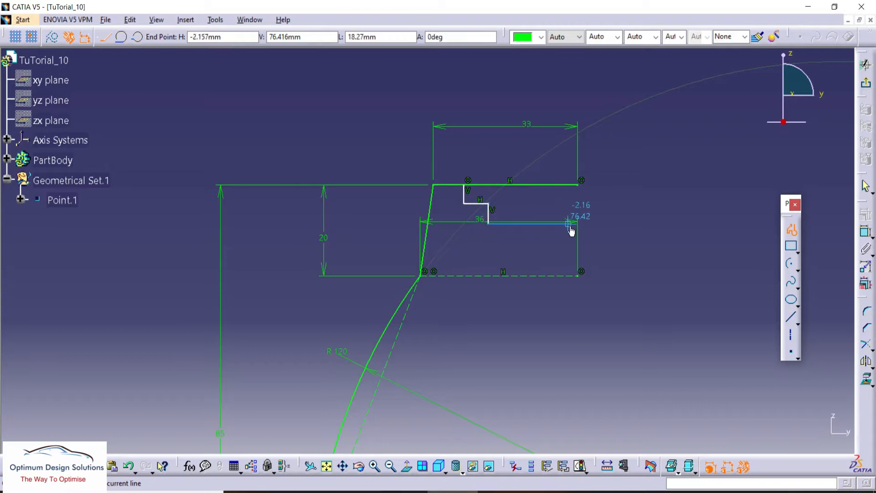
pyautogui.click(578, 224)
pyautogui.moveTo(584, 337); pyautogui.dragTo(572, 188, button='middle')
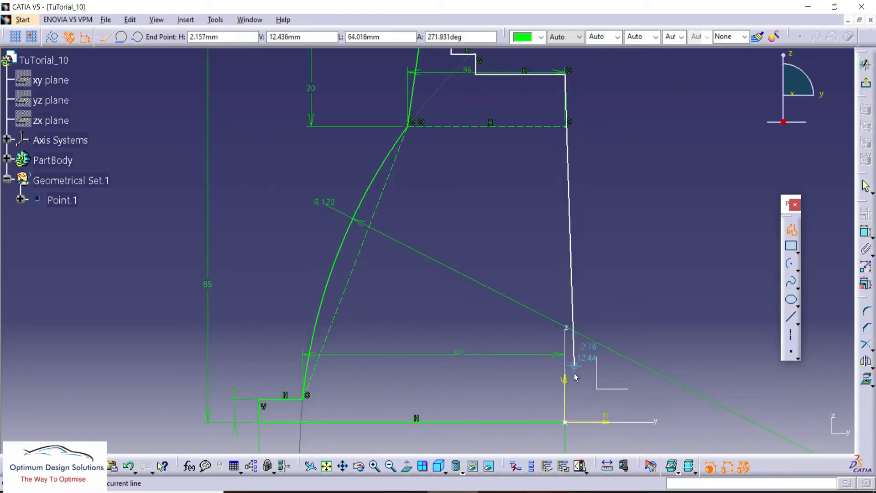
pyautogui.click(566, 422)
pyautogui.press('Escape')
pyautogui.press('Escape')
pyautogui.moveTo(579, 263); pyautogui.dragTo(570, 360, button='middle')
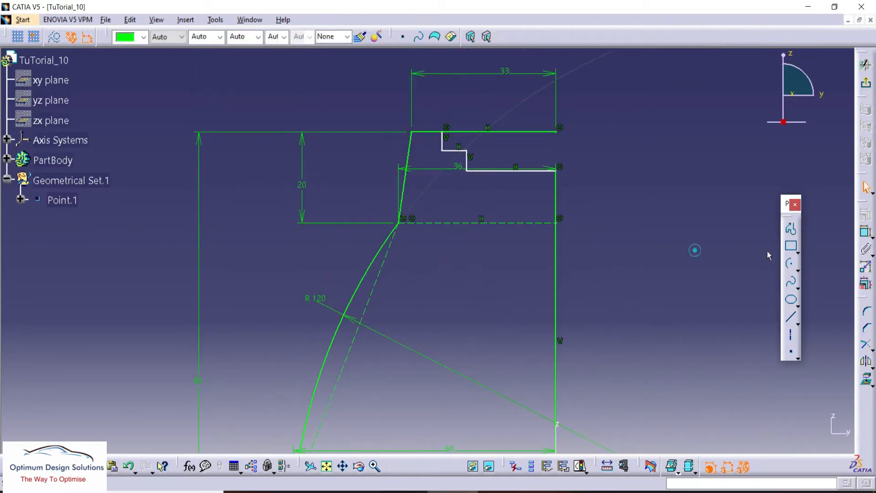
# Dimension both vertical walls of the stepped recess from the vertical axis.
pyautogui.click(865, 234)
pyautogui.moveTo(594, 193); pyautogui.dragTo(593, 219, button='middle')
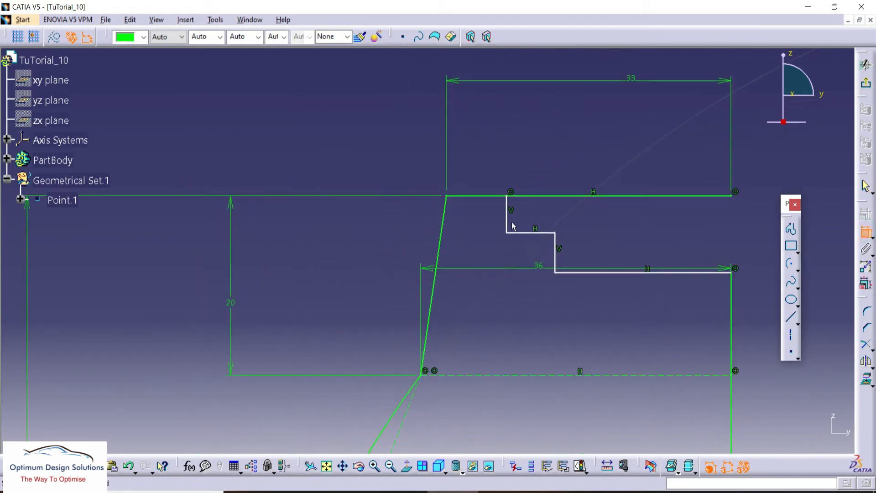
pyautogui.click(506, 216)
pyautogui.click(731, 290)
pyautogui.click(651, 116)
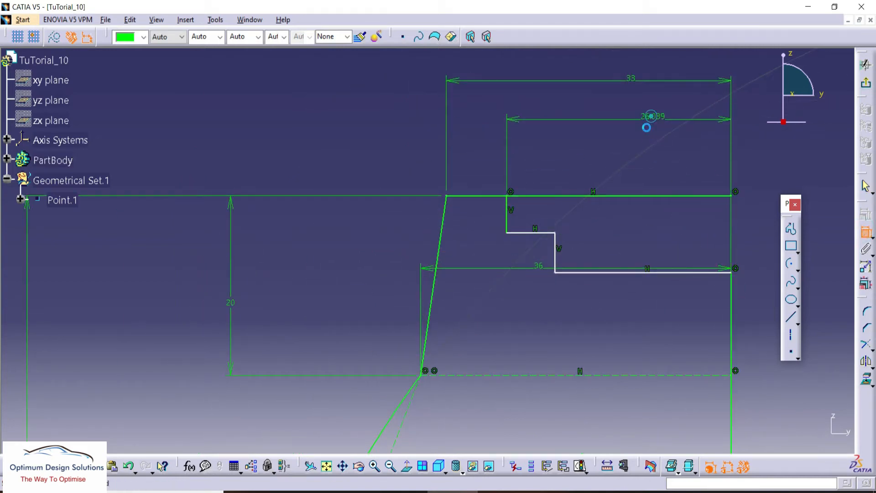
pyautogui.click(554, 254)
pyautogui.click(731, 319)
pyautogui.click(675, 160)
# Set the recess wall distances from the axis to 30 mm for the outer wall and 35/2 for the inner one, per the drawing.
pyautogui.hotkey('alt', 'Tab')
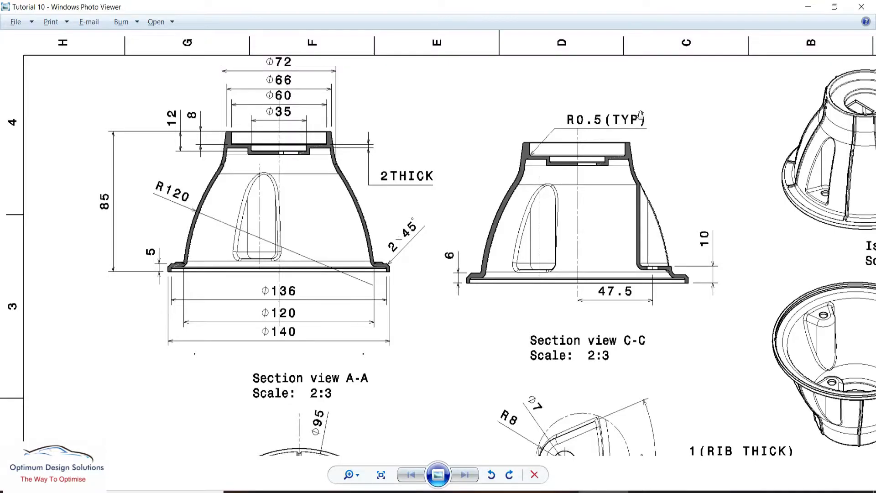
pyautogui.hotkey('alt', 'Tab')
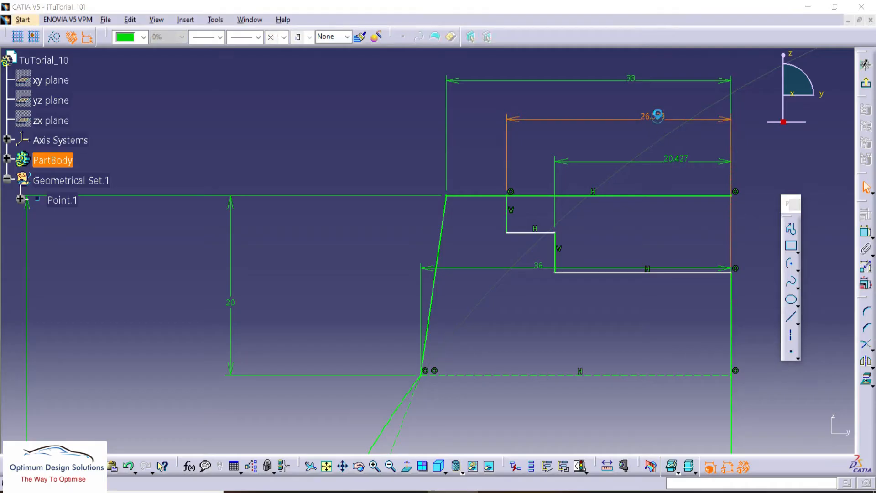
pyautogui.doubleClick(659, 117)
pyautogui.write('30')
pyautogui.press('Return')
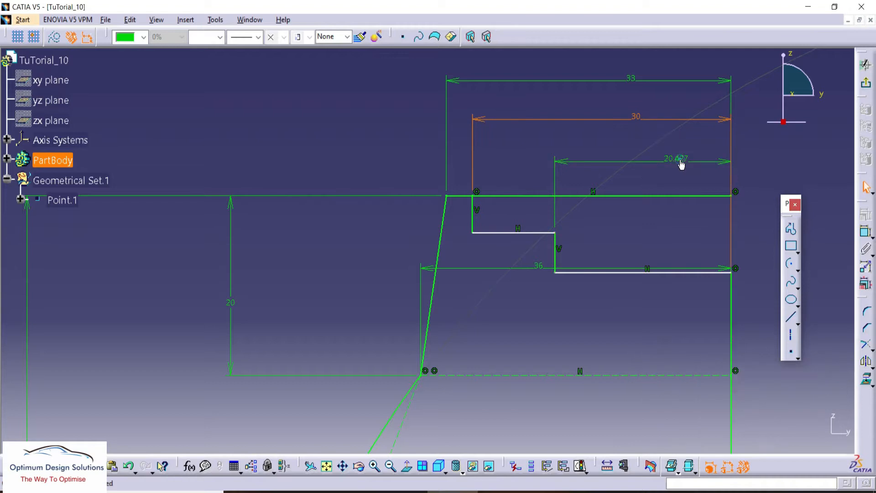
pyautogui.doubleClick(680, 163)
pyautogui.write('35/2')
pyautogui.press('Return')
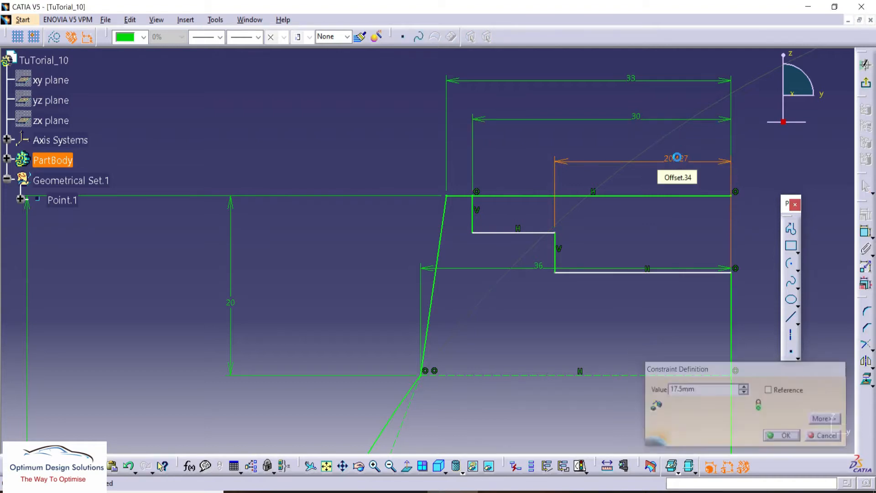
# Dimension the upper recess step's depth from the topmost line and set it to 8 mm.
pyautogui.click(515, 233)
pyautogui.click(506, 196)
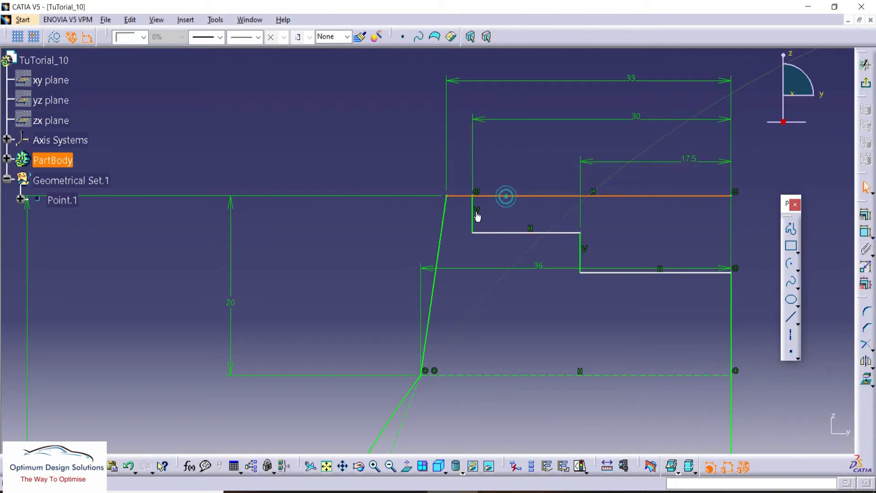
pyautogui.click(865, 232)
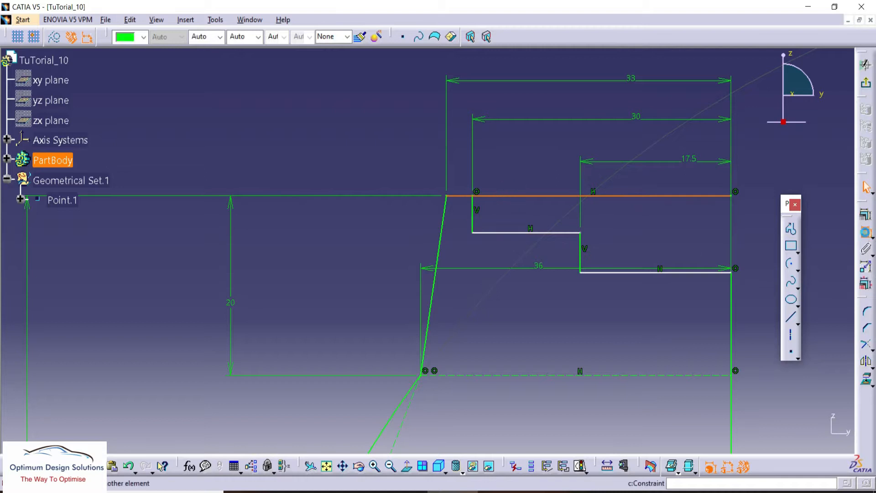
pyautogui.click(488, 232)
pyautogui.doubleClick(378, 222)
pyautogui.write('8')
pyautogui.press('Return')
# Dimension the lower recess step's height, set it to 4 mm, and check the recess depths against the drawing.
pyautogui.click(668, 272)
pyautogui.doubleClick(357, 293)
pyautogui.write('4')
pyautogui.press('Return')
pyautogui.keyDown('ctrl'); pyautogui.moveTo(428, 305); pyautogui.dragTo(405, 356, button='middle'); pyautogui.keyUp('ctrl')
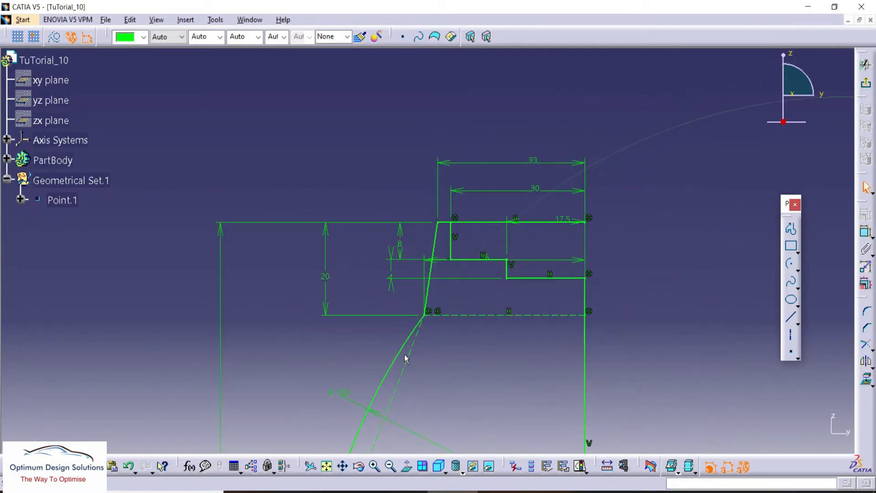
pyautogui.hotkey('alt', 'Tab')
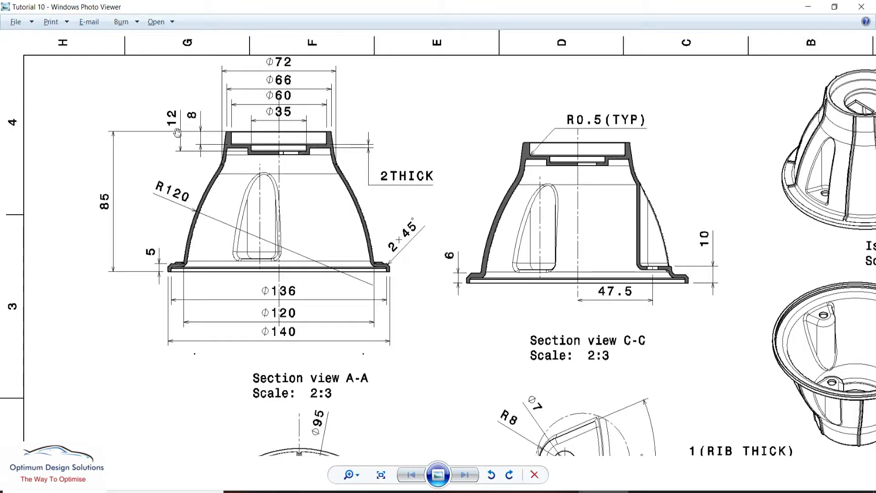
pyautogui.hotkey('alt', 'Tab')
pyautogui.moveTo(540, 327)
pyautogui.keyDown('ctrl'); pyautogui.mouseDown(button='middle')
pyautogui.moveTo(504, 301)
pyautogui.moveTo(502, 239)
pyautogui.mouseUp(button='middle'); pyautogui.keyUp('ctrl')
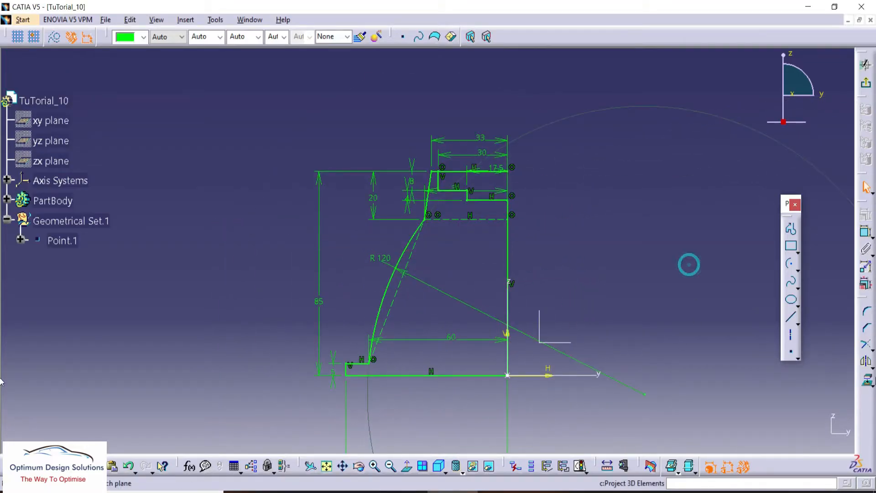
# Leave the completed half-profile sketch and revolve it into a solid about the vertical axis with the Shaft command.
pyautogui.moveTo(688, 262)
pyautogui.keyDown('ctrl'); pyautogui.mouseDown(button='middle')
pyautogui.moveTo(523, 283)
pyautogui.moveTo(483, 336)
pyautogui.moveTo(479, 217)
pyautogui.mouseUp(button='middle'); pyautogui.keyUp('ctrl')
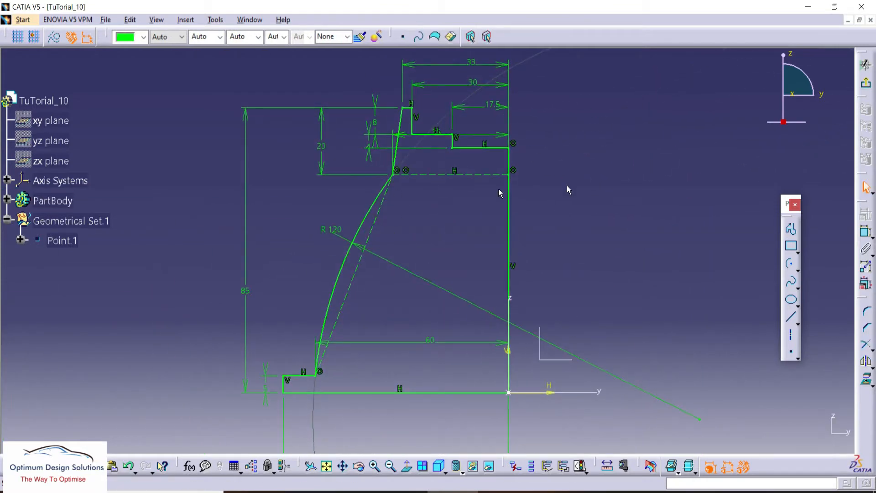
pyautogui.click(865, 65)
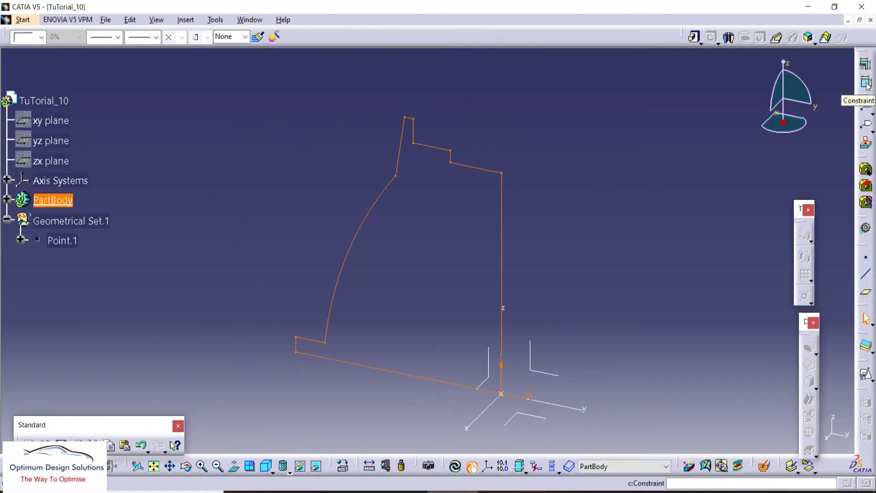
pyautogui.click(728, 37)
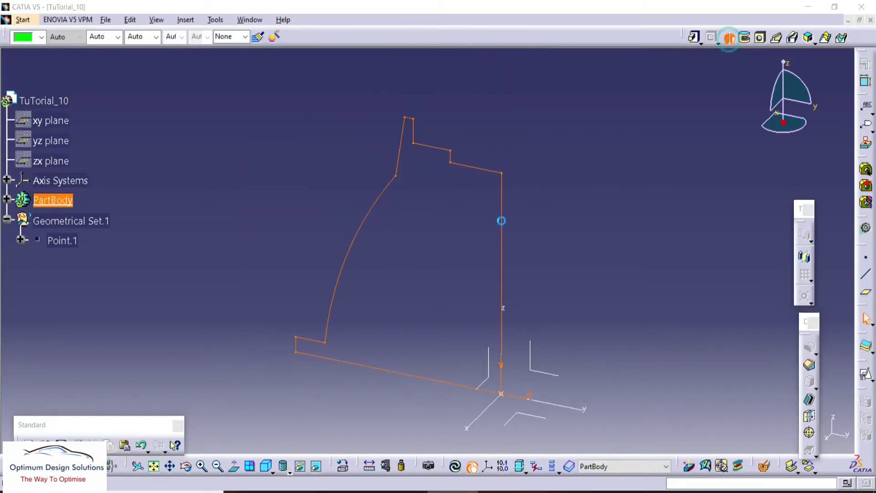
pyautogui.click(502, 214)
pyautogui.click(734, 436)
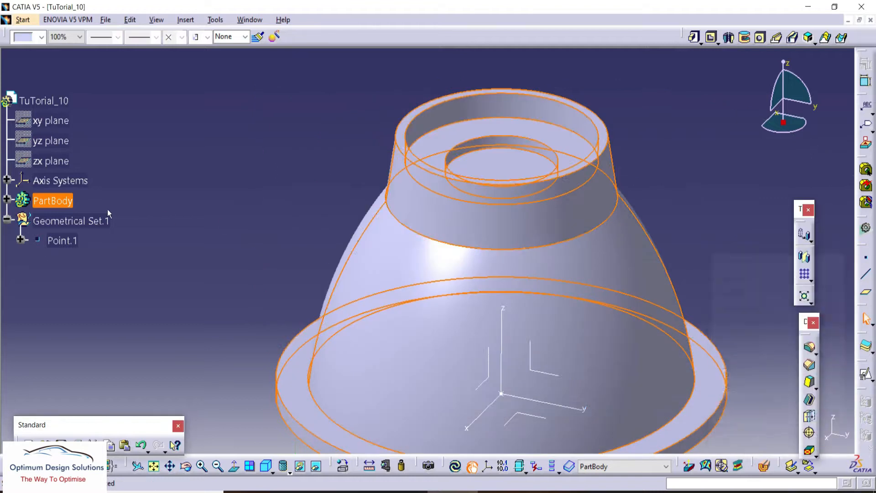
# Insert the revolved solid into a new body and delete the Assemble operation that links this body to PartBody.
pyautogui.rightClick(49, 225)
pyautogui.moveTo(144, 452)
pyautogui.click(194, 385)
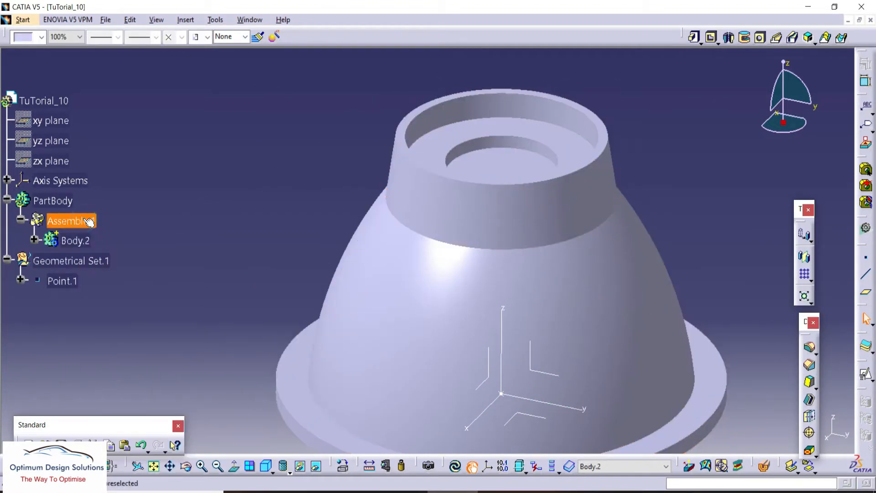
pyautogui.press('Delete')
pyautogui.click(779, 432)
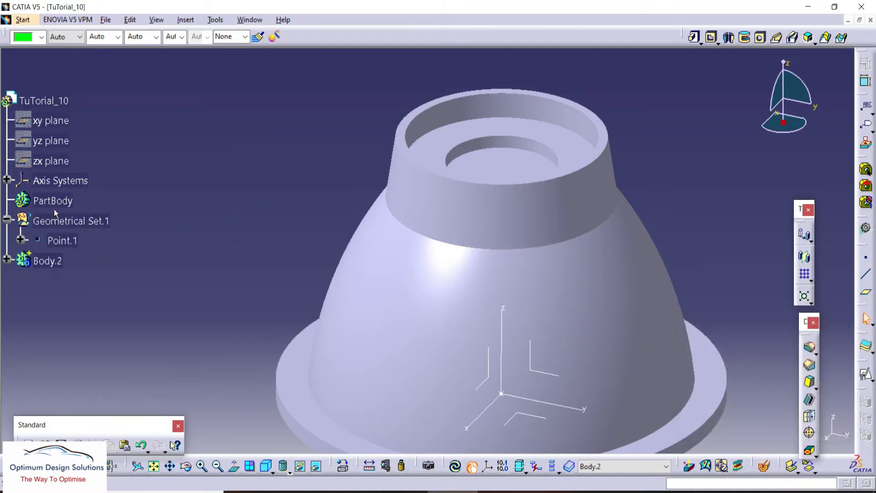
# Rename the new body holding the revolved solid as BB_COVER in its feature properties.
pyautogui.click(52, 260)
pyautogui.hotkey('alt', 'Return')
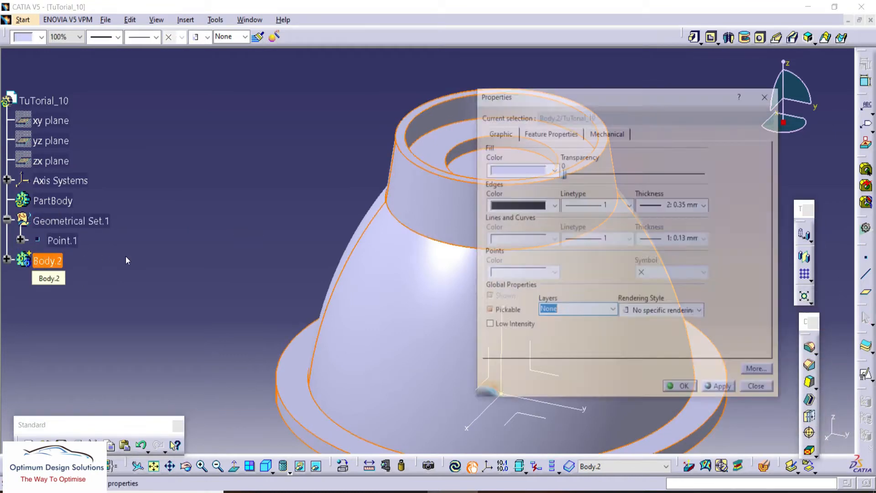
pyautogui.click(562, 133)
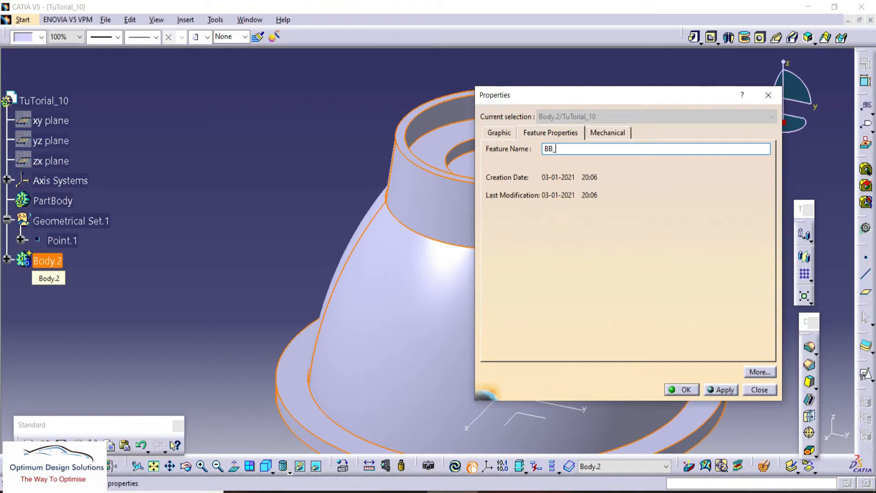
pyautogui.write('BB_COVER')
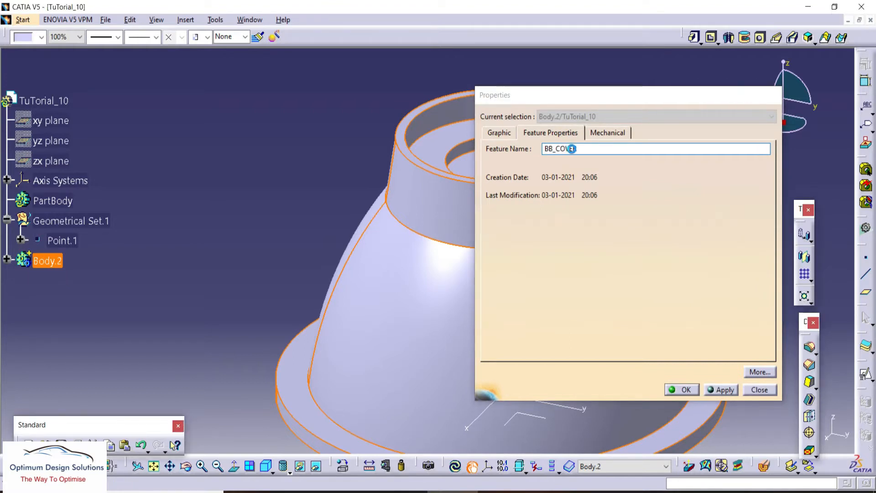
pyautogui.press('Return')
pyautogui.click(73, 261)
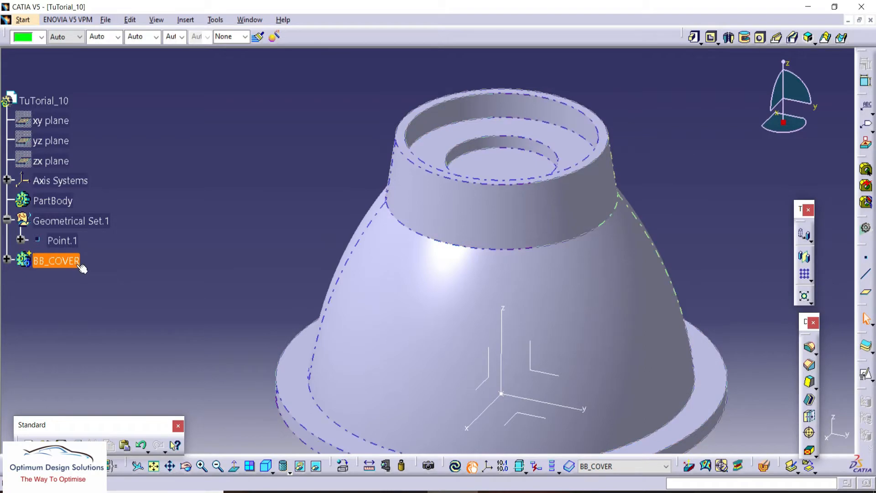
# Switch the model's display to shading with edges.
pyautogui.keyDown('ctrl'); pyautogui.moveTo(217, 208); pyautogui.dragTo(228, 301, button='middle'); pyautogui.keyUp('ctrl')
pyautogui.click(229, 302)
pyautogui.click(289, 472)
pyautogui.click(296, 395)
pyautogui.moveTo(298, 209)
pyautogui.mouseDown(button='middle')
pyautogui.moveTo(318, 173)
pyautogui.moveTo(472, 235)
pyautogui.moveTo(573, 121)
pyautogui.moveTo(429, 223)
pyautogui.moveTo(453, 288)
pyautogui.moveTo(372, 227)
pyautogui.moveTo(374, 246)
pyautogui.mouseUp(button='middle')
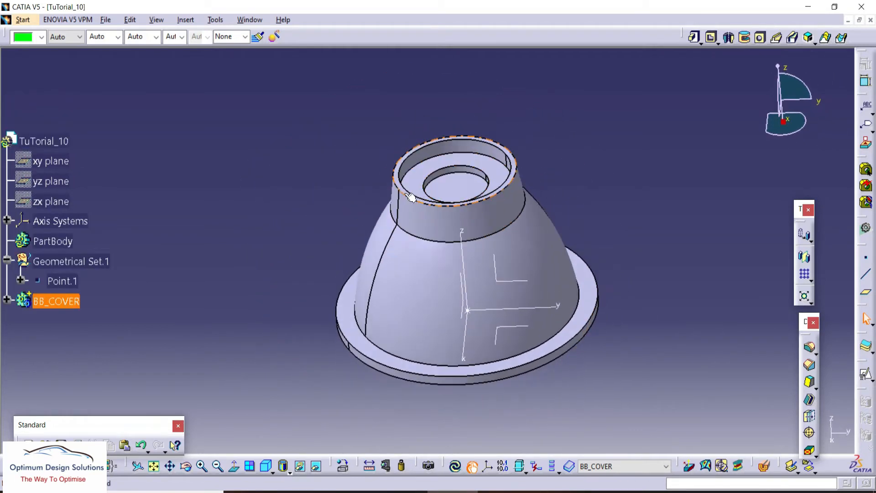
# Check the drawing and apply an edge fillet where the upper neck meets the curved wall.
pyautogui.hotkey('alt', 'Tab')
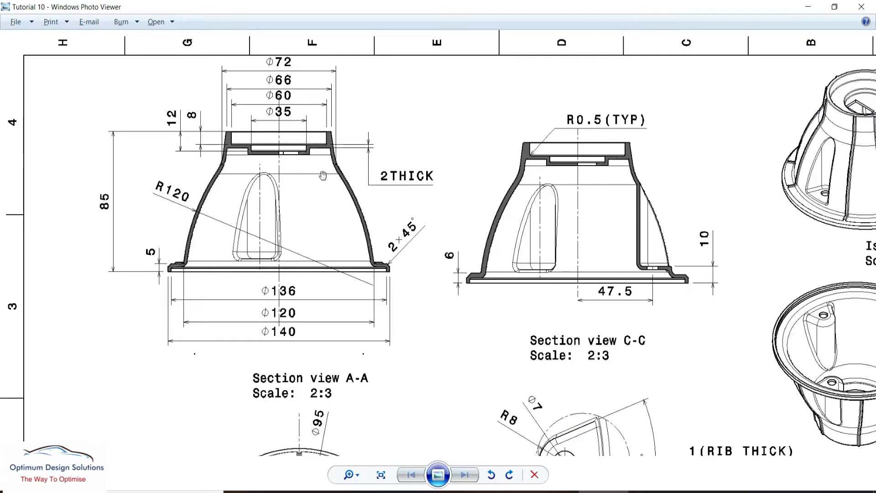
pyautogui.hotkey('alt', 'Tab')
pyautogui.click(811, 348)
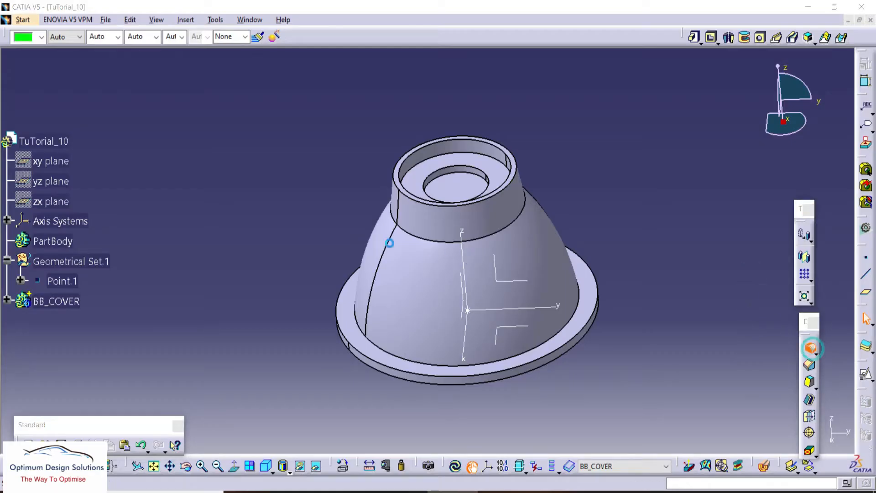
pyautogui.click(393, 219)
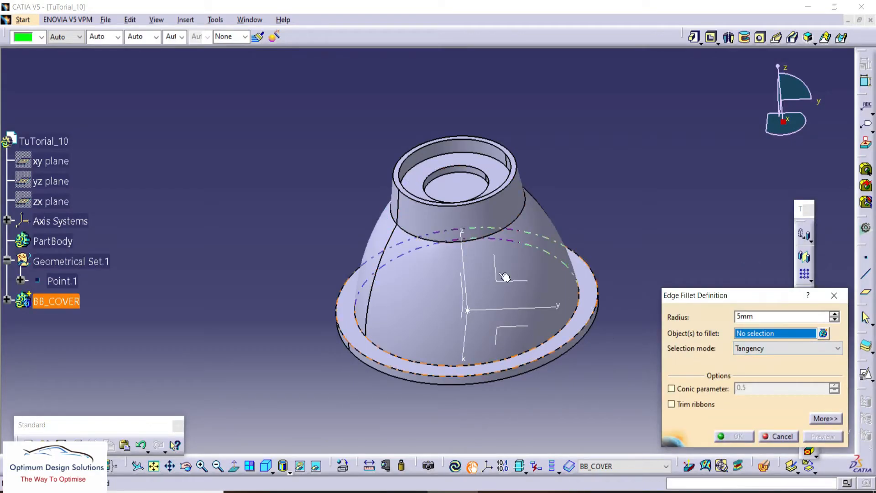
pyautogui.click(415, 238)
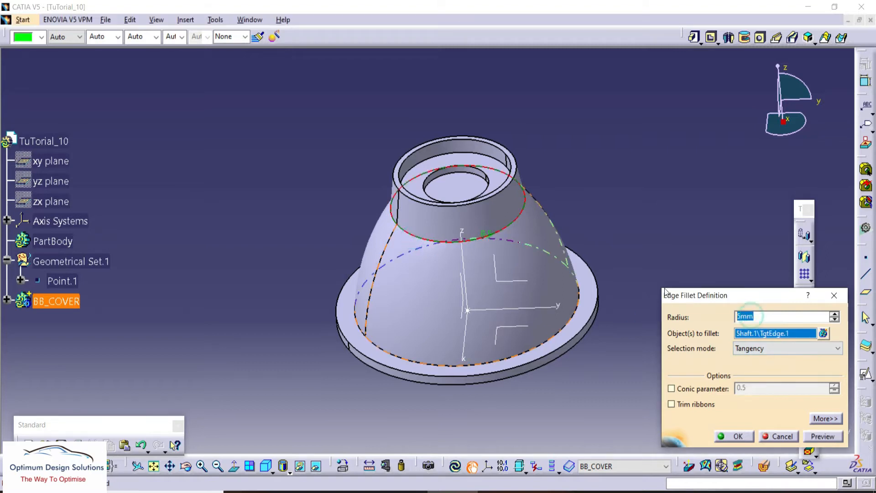
pyautogui.click(621, 231)
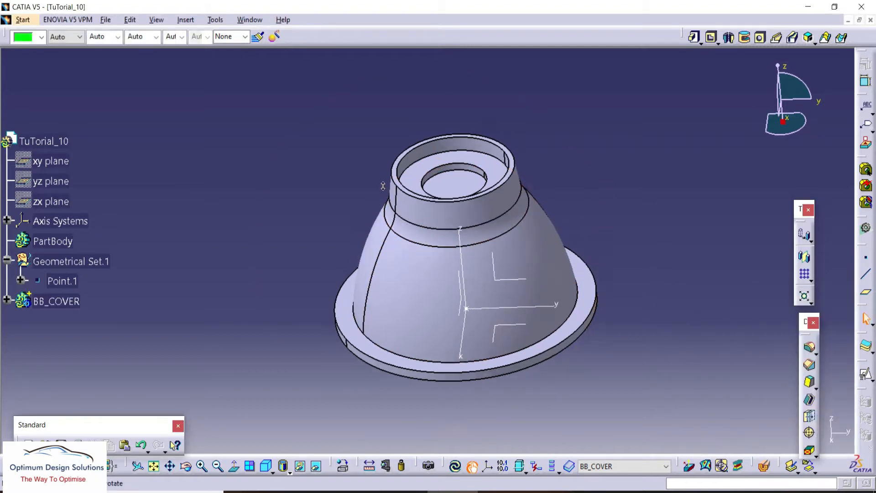
# Compare the neck transition with the drawing and fillet the edge where the curved wall meets the bottom flange.
pyautogui.moveTo(384, 186); pyautogui.dragTo(388, 137, button='middle')
pyautogui.hotkey('alt', 'Tab')
pyautogui.hotkey('alt', 'Tab')
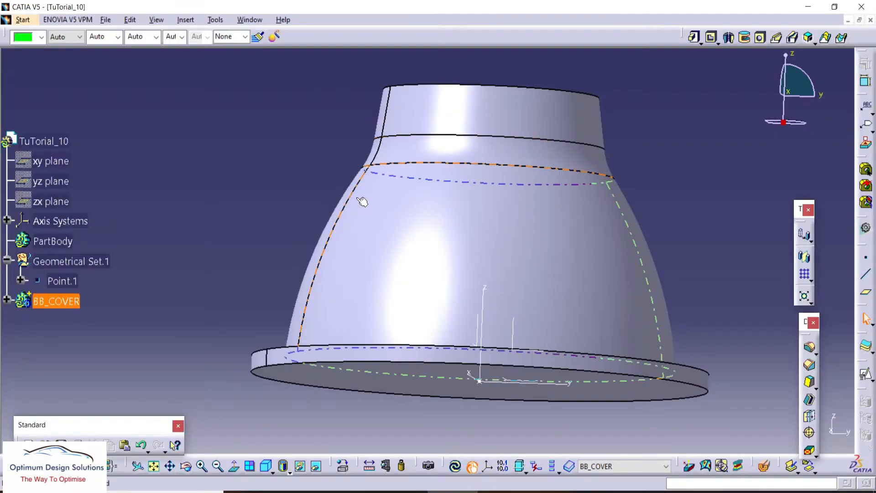
pyautogui.moveTo(431, 203); pyautogui.dragTo(442, 244, button='middle')
pyautogui.click(807, 346)
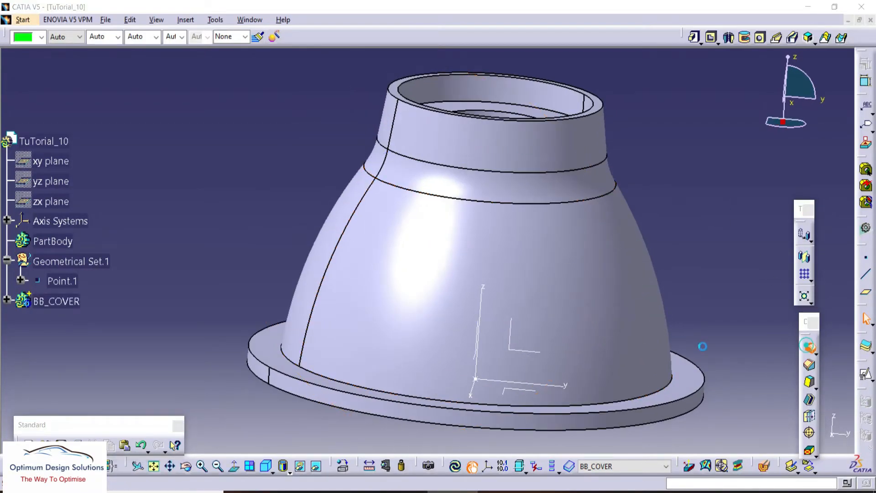
pyautogui.click(308, 374)
pyautogui.click(303, 365)
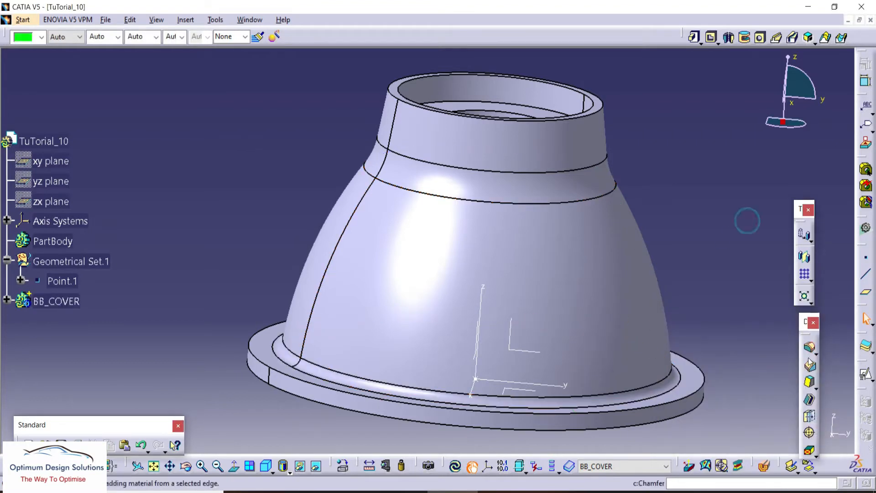
# Chamfer the flange's upper outer edge with a length of 2 mm at 45 degrees.
pyautogui.click(810, 366)
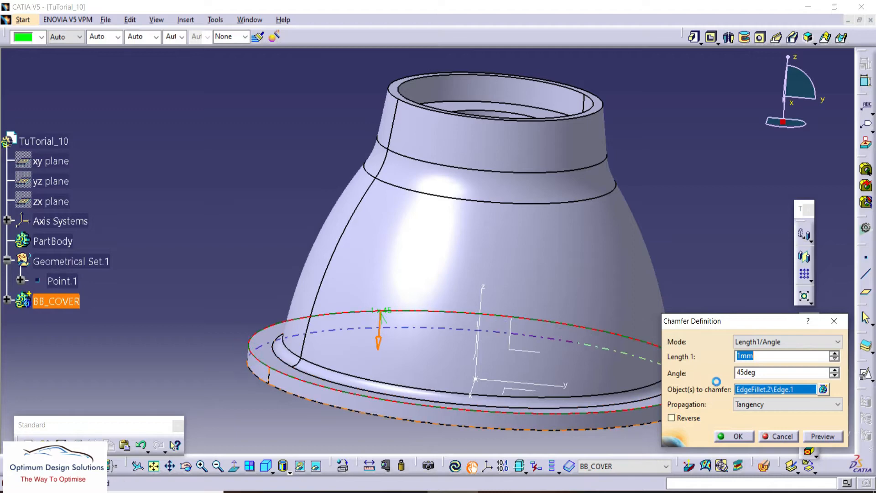
pyautogui.write('2')
pyautogui.press('Return')
# Examine the drawing's section views and Detail B for the dimensions of the screw-hole pockets.
pyautogui.hotkey('alt', 'Tab')
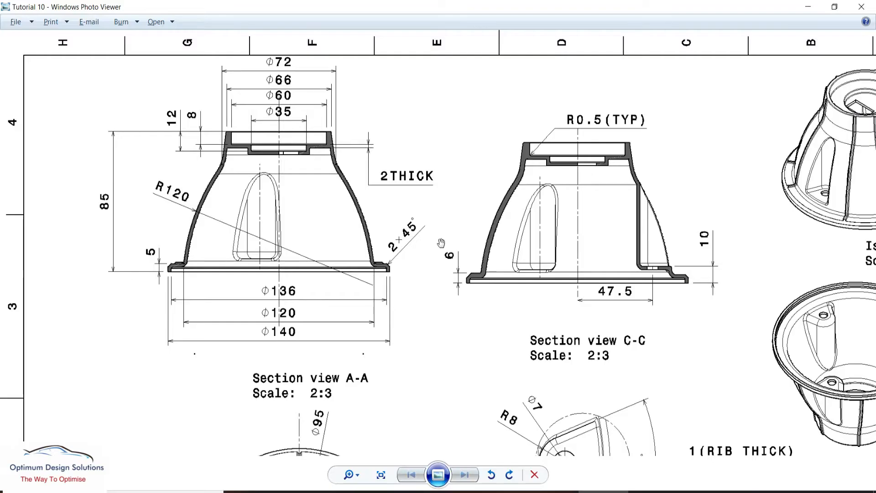
pyautogui.hotkey('alt', 'Tab')
pyautogui.moveTo(373, 179)
pyautogui.mouseDown(button='middle')
pyautogui.moveTo(377, 162)
pyautogui.moveTo(377, 231)
pyautogui.moveTo(657, 154)
pyautogui.moveTo(590, 283)
pyautogui.moveTo(551, 273)
pyautogui.moveTo(526, 290)
pyautogui.moveTo(525, 237)
pyautogui.mouseUp(button='middle')
pyautogui.hotkey('alt', 'Tab')
pyautogui.scroll(-1, 370, 227)
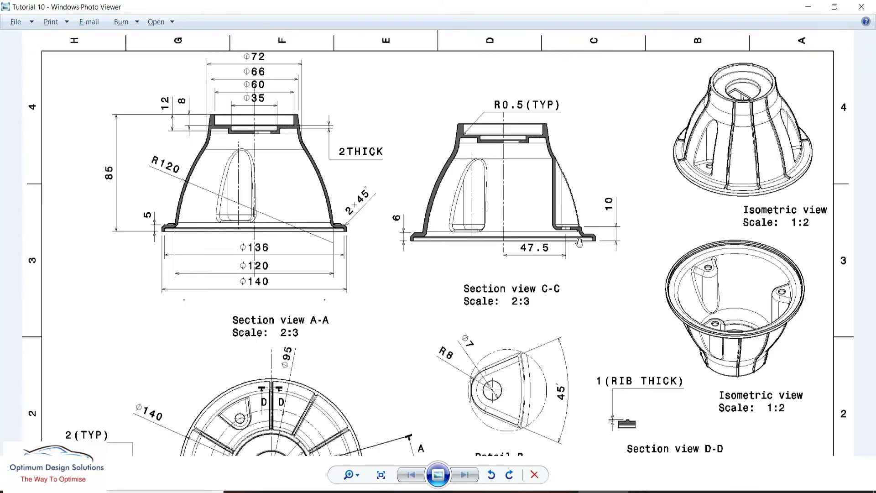
pyautogui.scroll(-1, 579, 242)
pyautogui.scroll(2, 557, 283)
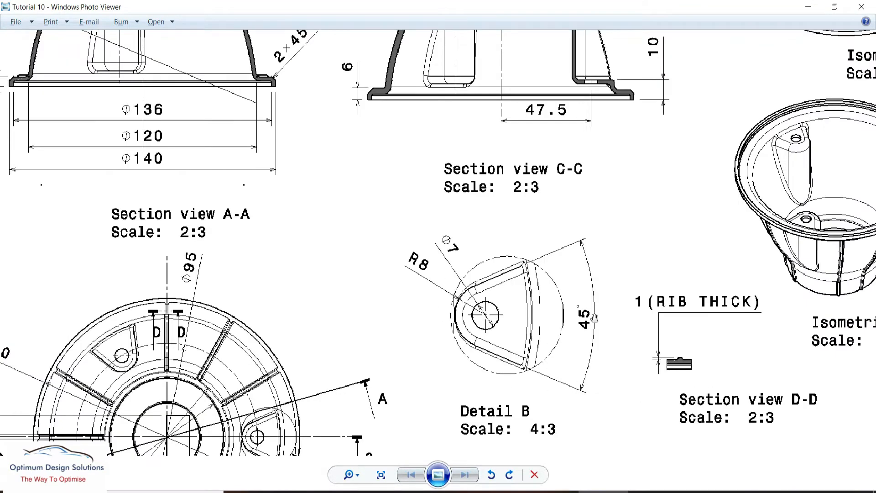
pyautogui.hotkey('alt', 'Tab')
# Create a positioned sketch on the axis system's XY plane.
pyautogui.moveTo(508, 157); pyautogui.dragTo(479, 231, button='middle')
pyautogui.moveTo(643, 179)
pyautogui.mouseDown(button='middle')
pyautogui.moveTo(634, 274)
pyautogui.moveTo(693, 177)
pyautogui.mouseUp(button='middle')
pyautogui.click(729, 39)
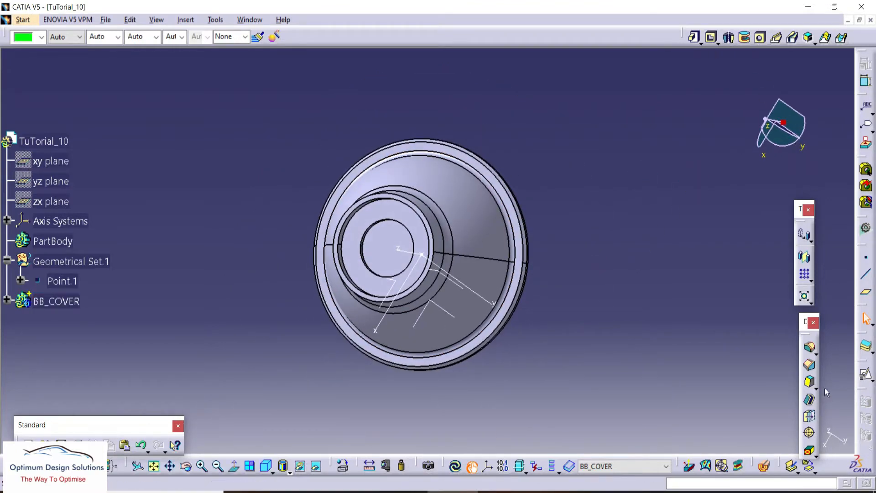
pyautogui.click(440, 306)
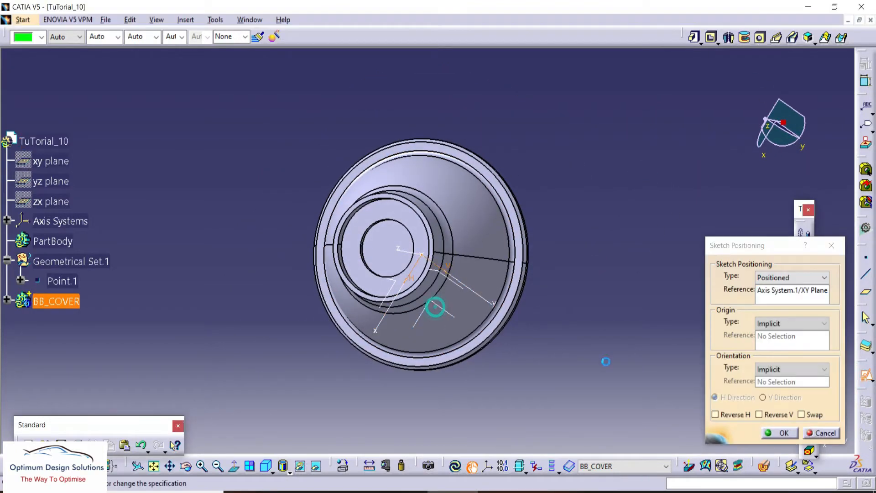
pyautogui.click(778, 433)
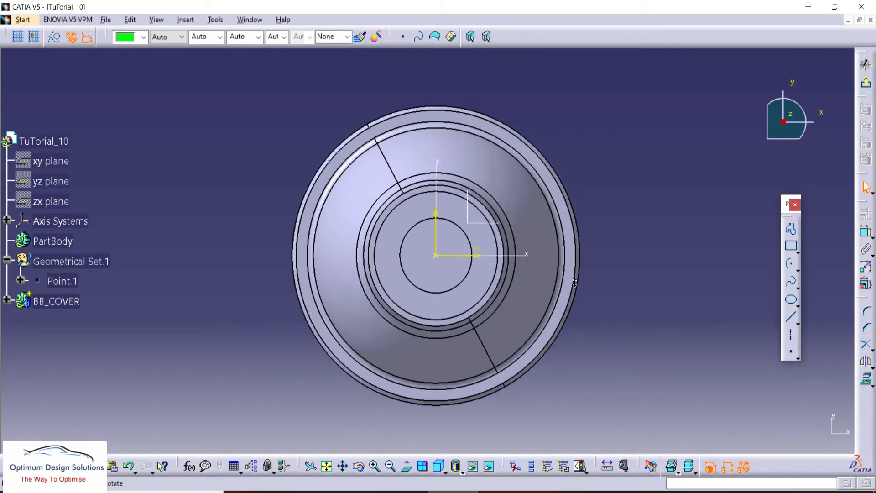
# Project the flange's outermost circular edge into the sketch.
pyautogui.click(622, 235)
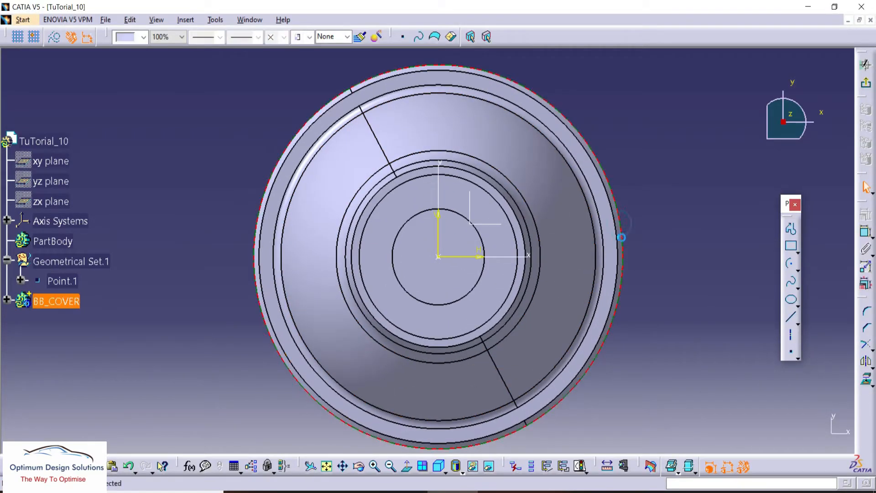
pyautogui.click(869, 381)
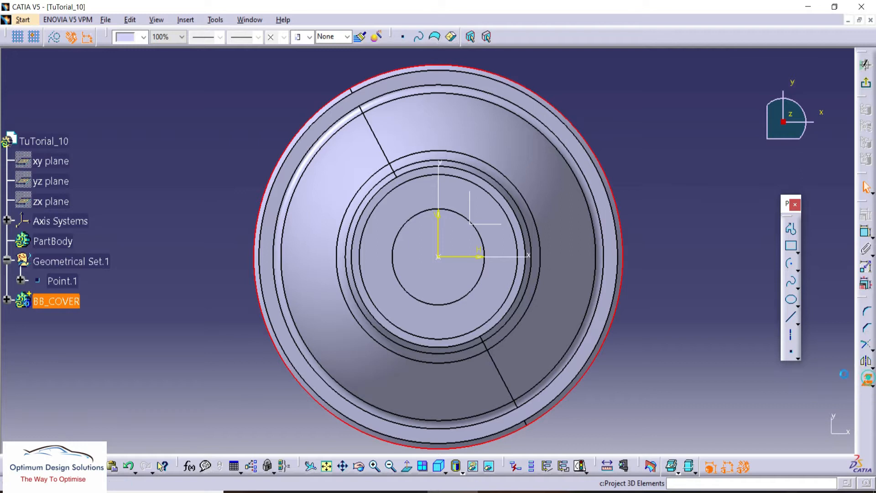
pyautogui.click(642, 155)
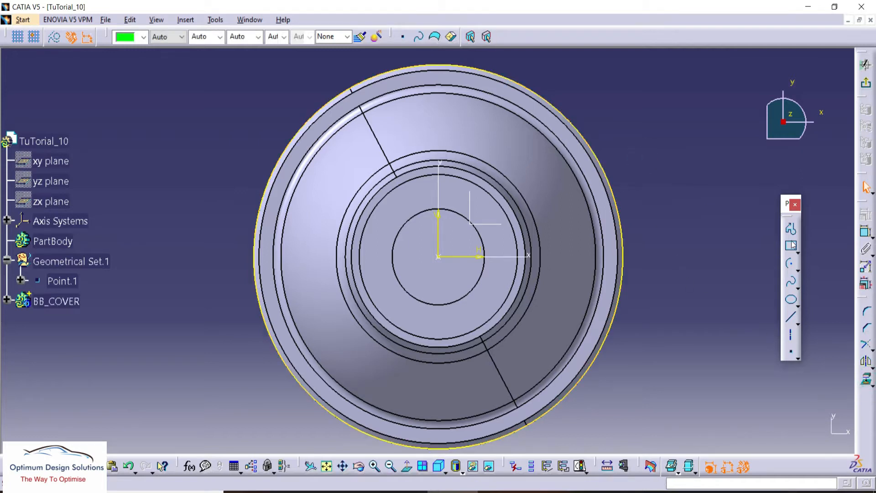
# Sketch two concentric circles, about 13 mm and 24 mm in diameter, centred on the horizontal axis between the neck and the flange.
pyautogui.click(796, 269)
pyautogui.click(771, 275)
pyautogui.click(567, 256)
pyautogui.click(566, 239)
pyautogui.click(569, 256)
pyautogui.click(583, 228)
pyautogui.press('Escape')
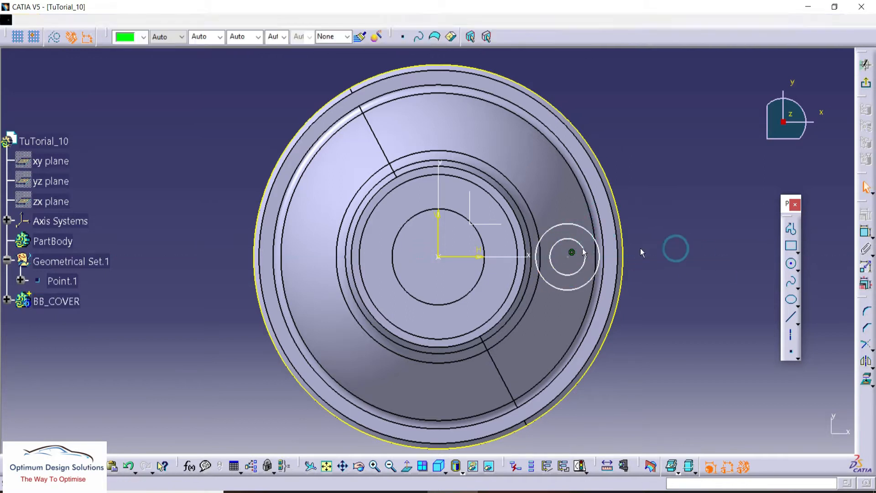
# Dimension both concentric circles, set the inner diameter to 7 mm and the outer to 16 mm, and check Detail B on the drawing.
pyautogui.hotkey('alt', 'Tab')
pyautogui.hotkey('alt', 'Tab')
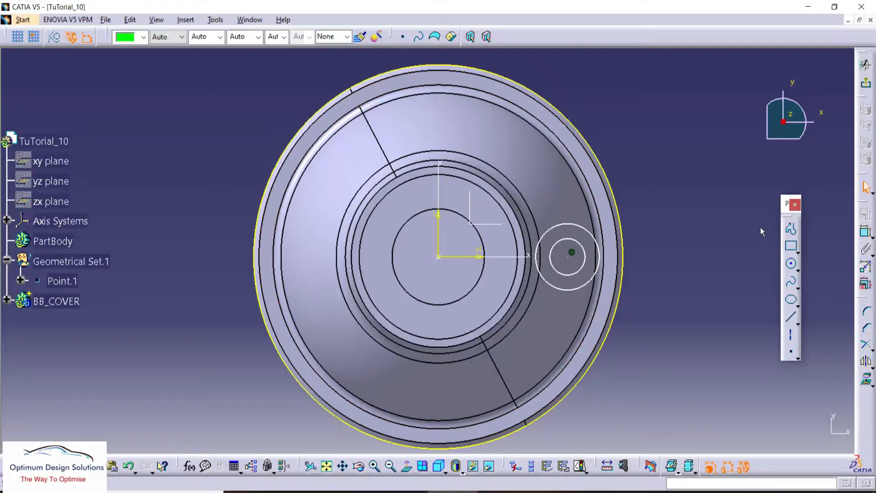
pyautogui.click(865, 235)
pyautogui.click(558, 233)
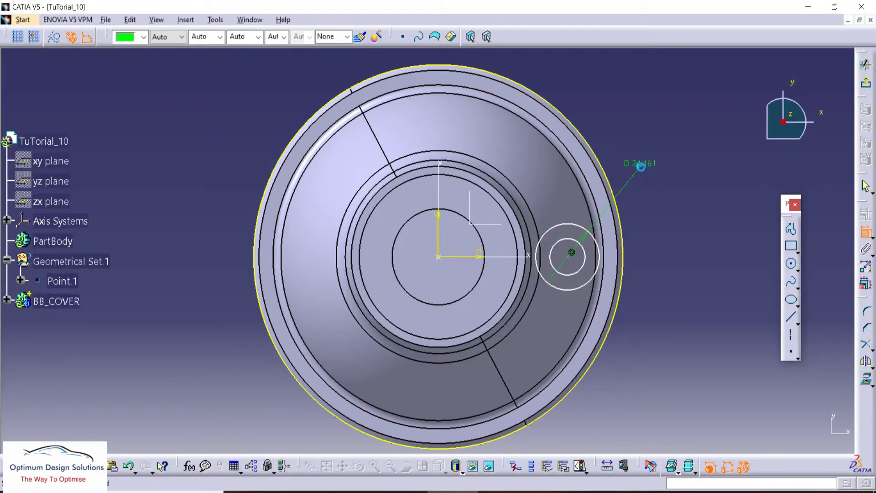
pyautogui.doubleClick(667, 347)
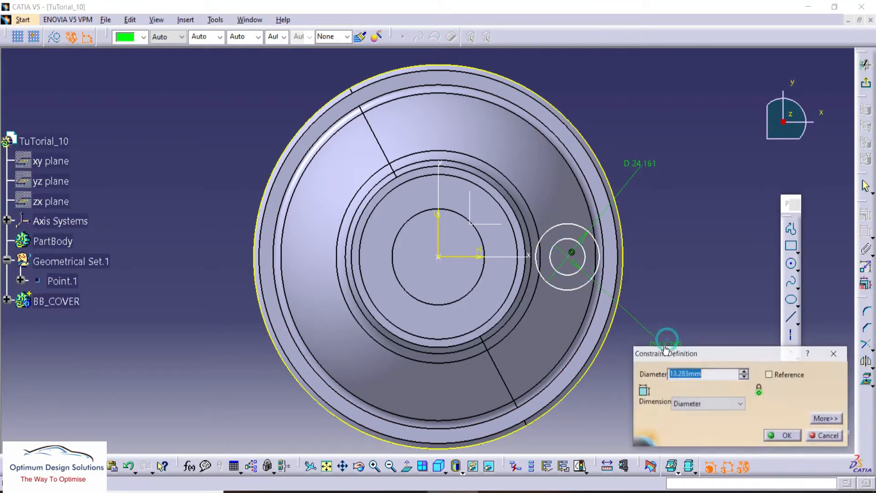
pyautogui.write('7')
pyautogui.press('Return')
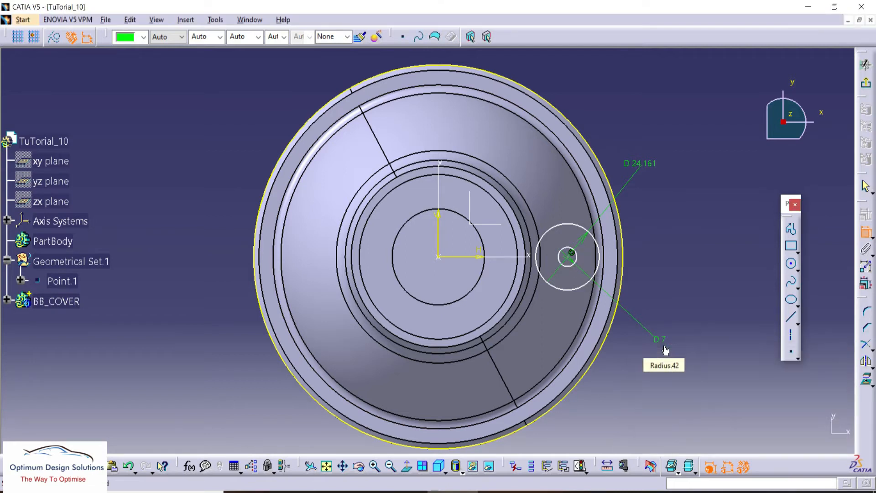
pyautogui.doubleClick(639, 163)
pyautogui.write('16')
pyautogui.press('Return')
pyautogui.hotkey('alt', 'Tab')
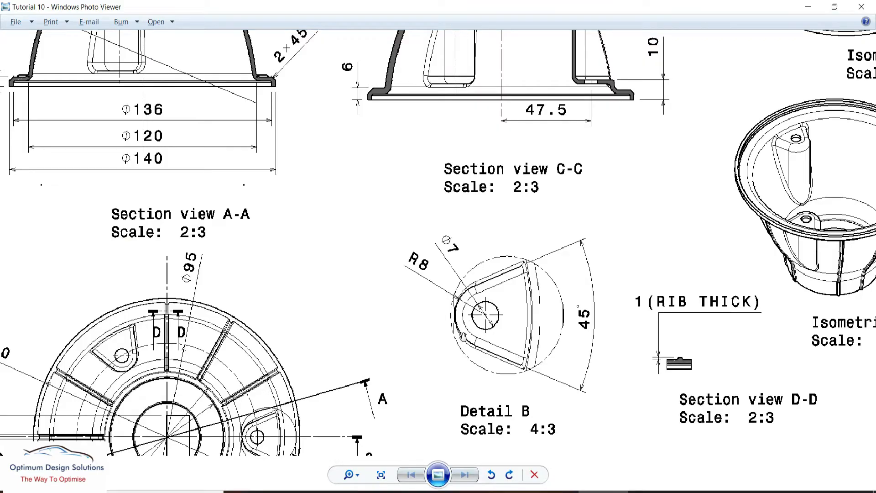
# Sketch a slanted line about 44 mm long above the circles, running past the flange, and make it tangent to the 16 mm circle.
pyautogui.hotkey('alt', 'Tab')
pyautogui.click(793, 231)
pyautogui.click(546, 233)
pyautogui.click(655, 194)
pyautogui.press('Escape')
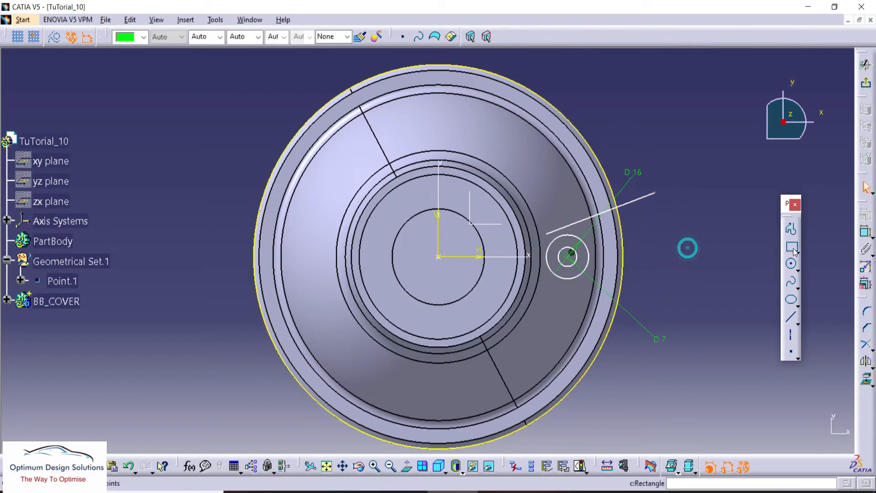
pyautogui.click(567, 235)
pyautogui.click(576, 223)
pyautogui.rightClick(670, 239)
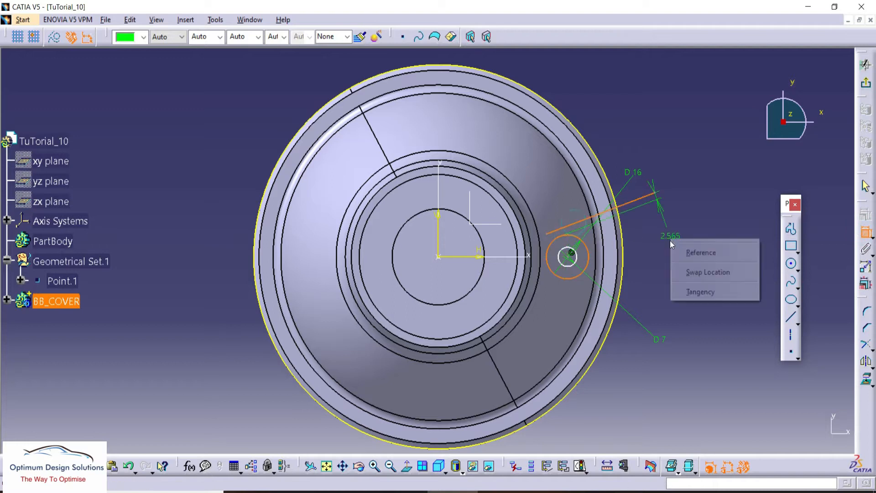
pyautogui.click(689, 291)
pyautogui.click(606, 220)
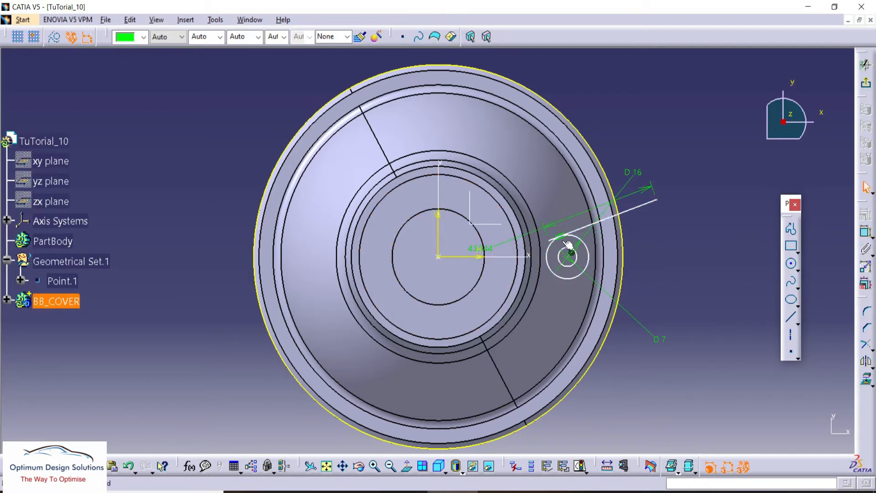
pyautogui.doubleClick(538, 228)
pyautogui.press('Delete')
pyautogui.click(689, 242)
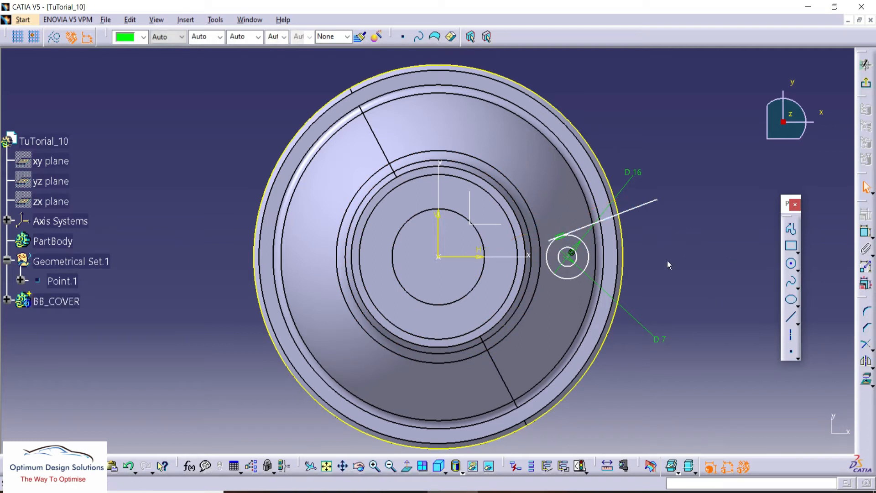
# Dimension the angle between the slanted line and the horizontal axis and set it to 22.5 deg.
pyautogui.click(866, 362)
pyautogui.click(478, 255)
pyautogui.click(643, 206)
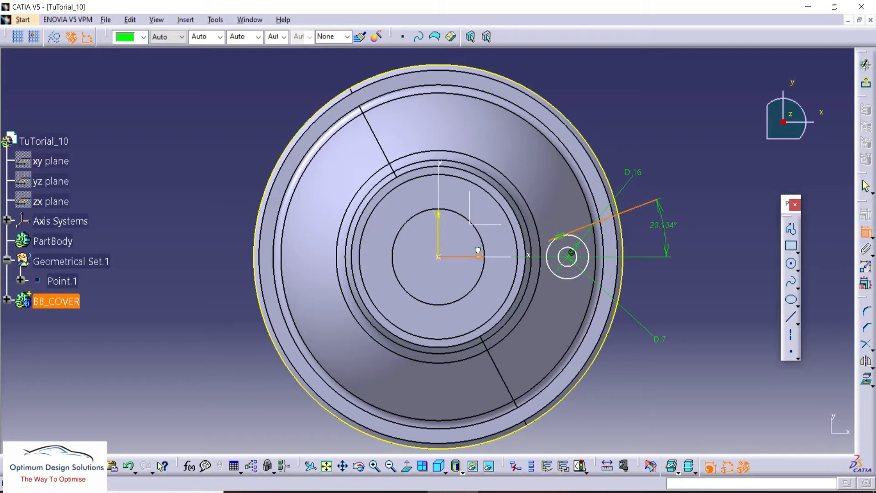
pyautogui.click(667, 243)
pyautogui.doubleClick(664, 237)
pyautogui.write('22.5deg')
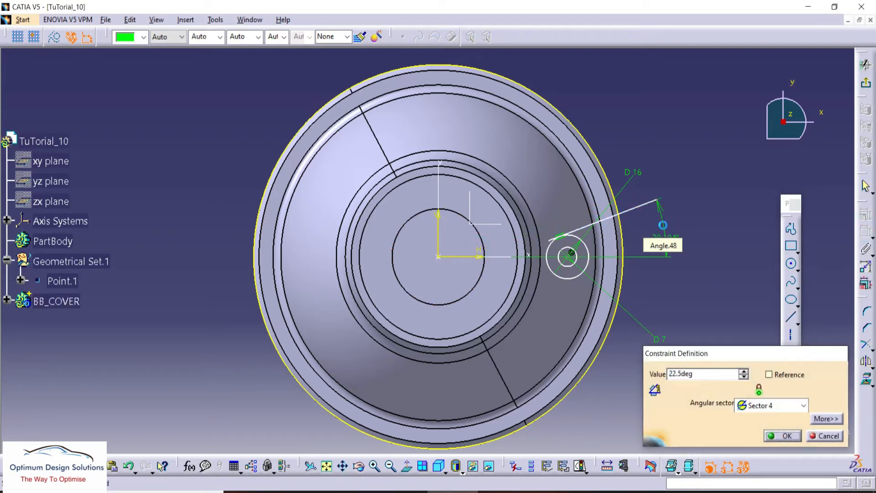
pyautogui.press('Return')
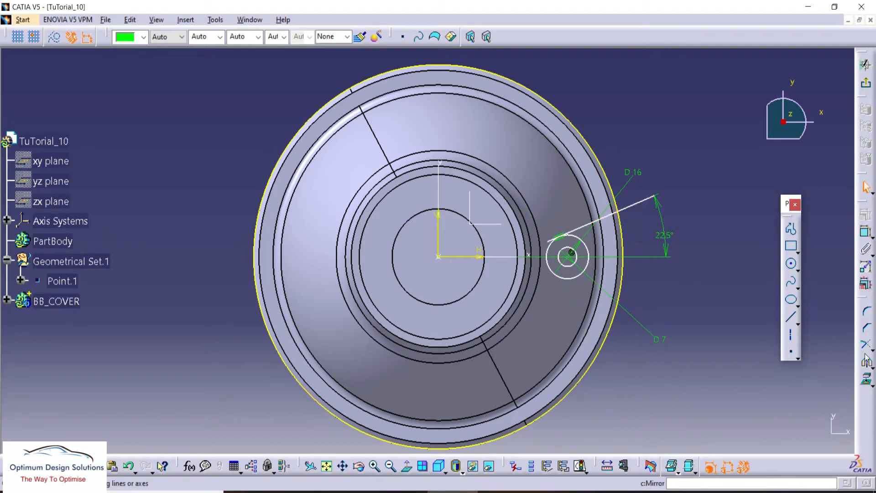
# Mirror the slanted tangent line about the horizontal axis.
pyautogui.click(631, 201)
pyautogui.click(866, 361)
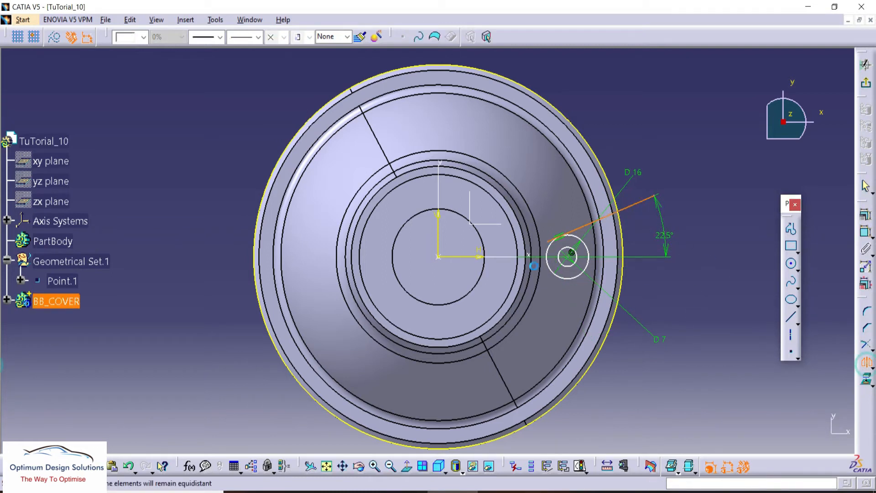
pyautogui.click(485, 254)
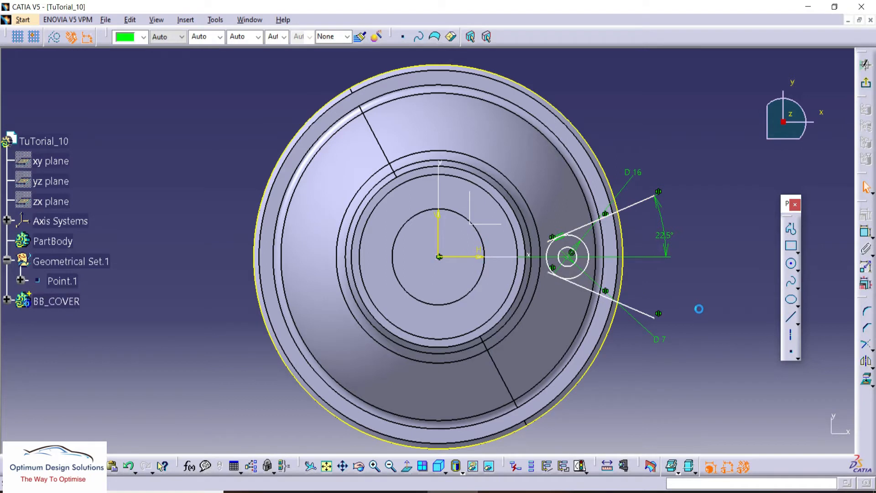
# Trim the projected flange circle, the 16 mm circle and both line ends to leave one closed wedge profile around the 7 mm circle.
pyautogui.doubleClick(865, 345)
pyautogui.click(604, 296)
pyautogui.click(621, 278)
pyautogui.click(622, 232)
pyautogui.click(614, 213)
pyautogui.moveTo(568, 254); pyautogui.dragTo(334, 238, button='middle')
pyautogui.click(500, 252)
pyautogui.click(562, 205)
pyautogui.click(558, 335)
pyautogui.click(735, 337)
pyautogui.moveTo(533, 269); pyautogui.dragTo(508, 323, button='middle')
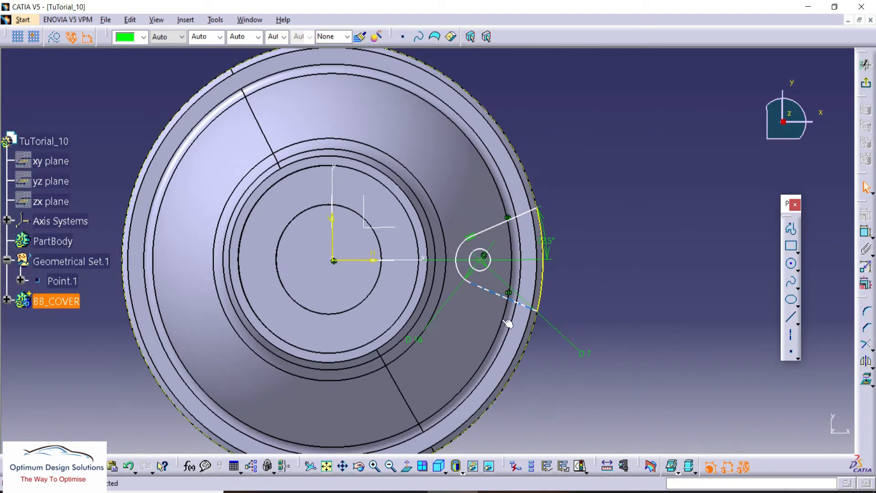
# Check the hole pitch circle on the drawing, then dimension the 7 mm circle's distance from the vertical axis and set it to 95/2 mm.
pyautogui.hotkey('alt', 'Tab')
pyautogui.scroll(-3, 271, 331)
pyautogui.scroll(4, 304, 416)
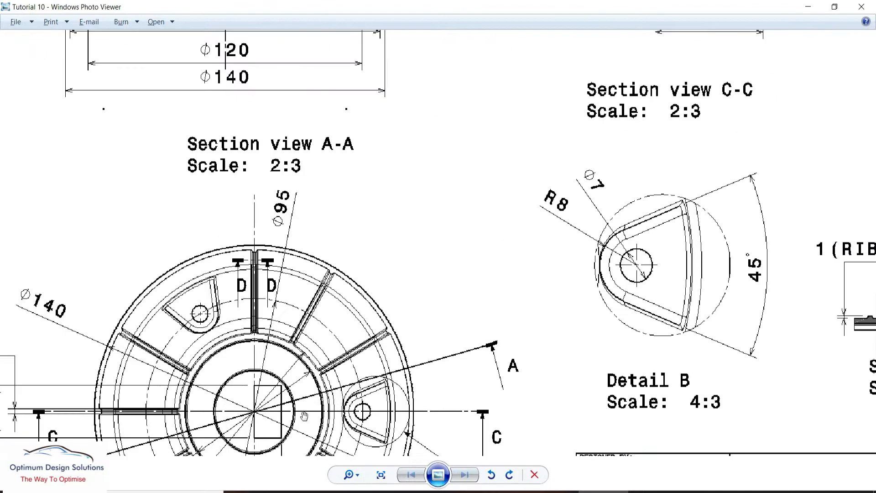
pyautogui.moveTo(274, 361)
pyautogui.mouseDown()
pyautogui.moveTo(309, 313)
pyautogui.moveTo(364, 157)
pyautogui.mouseUp()
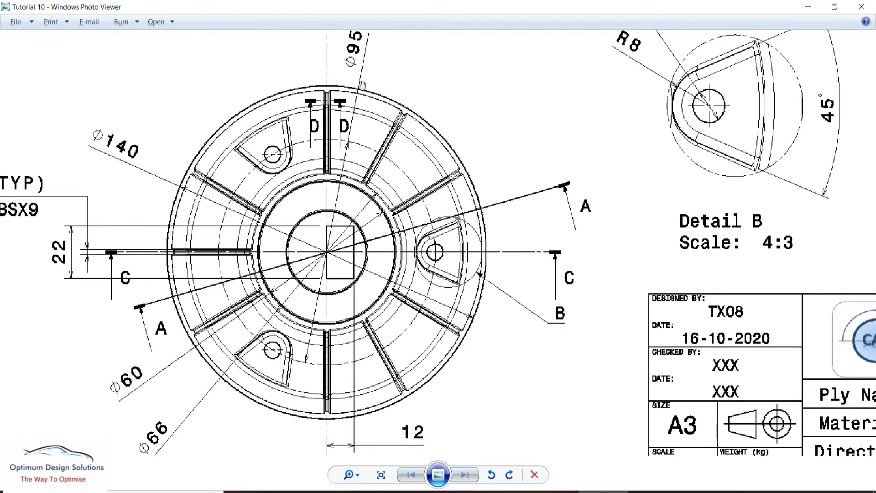
pyautogui.moveTo(362, 84); pyautogui.dragTo(348, 183)
pyautogui.hotkey('alt', 'Tab')
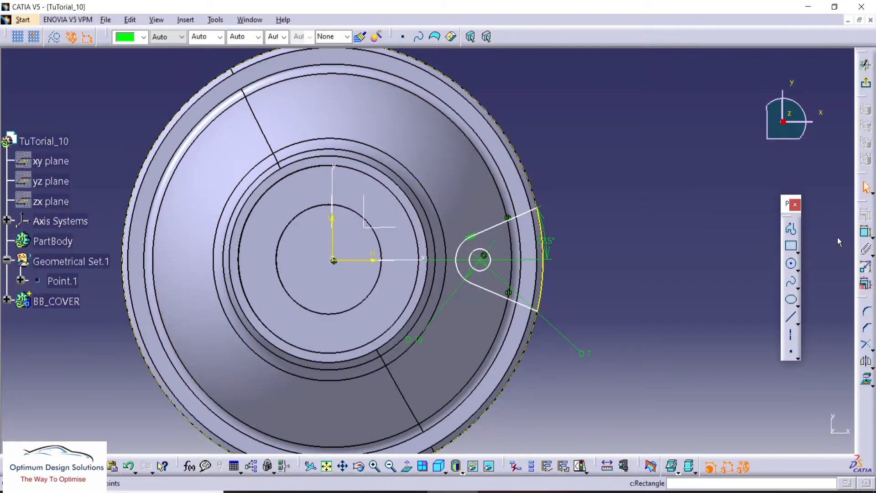
pyautogui.click(473, 260)
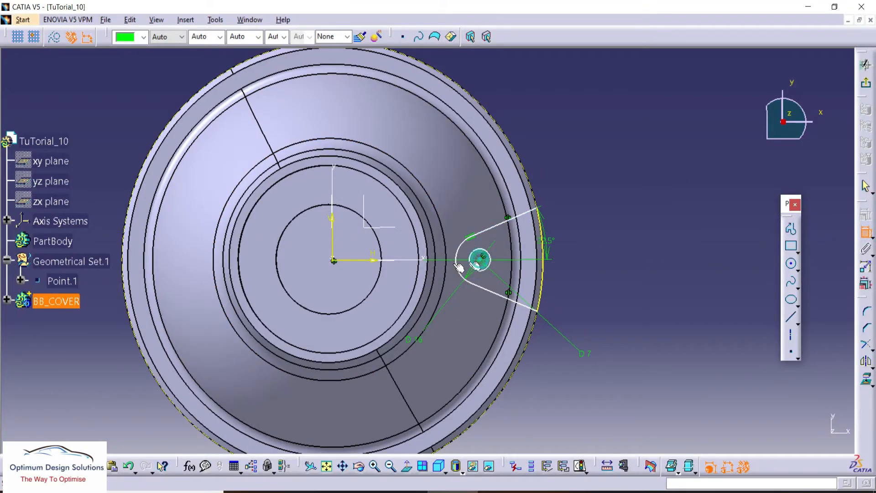
pyautogui.click(332, 232)
pyautogui.doubleClick(575, 120)
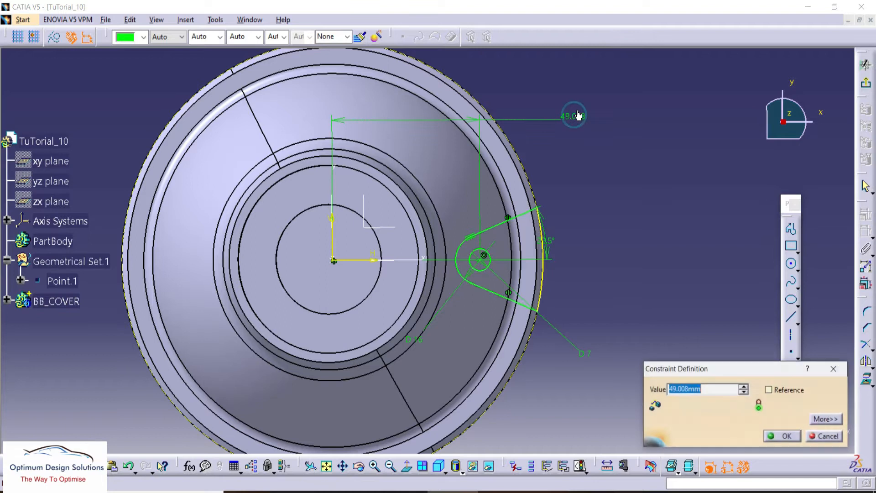
pyautogui.write('95/2')
pyautogui.press('Return')
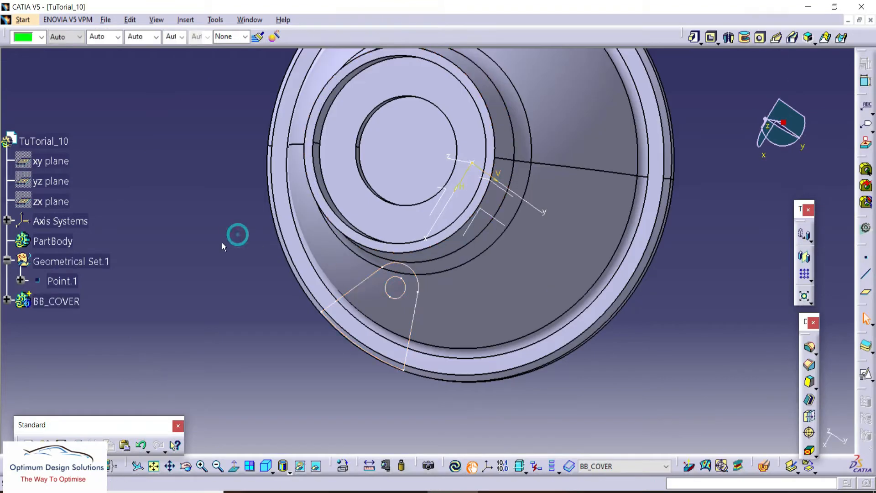
# Examine section view C-C on the drawing for the screw pocket's height above the flange base.
pyautogui.hotkey('alt', 'Tab')
pyautogui.scroll(-3, 392, 288)
pyautogui.scroll(2, 350, 138)
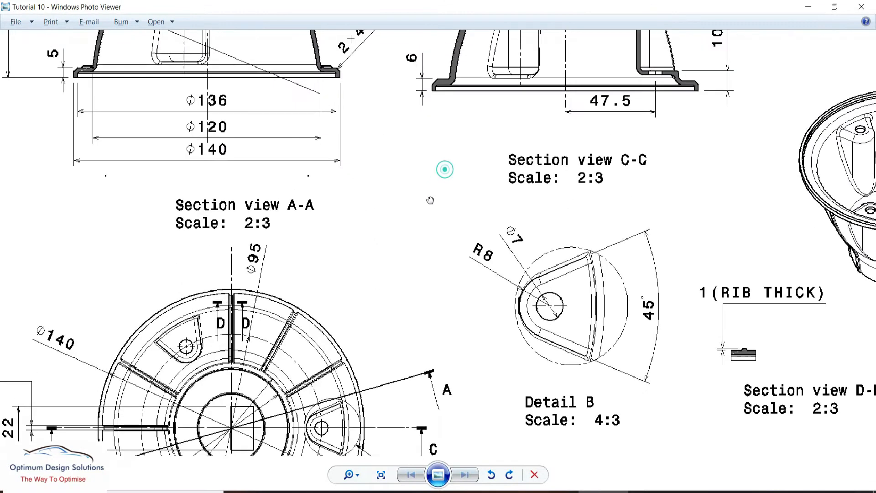
pyautogui.hotkey('alt', 'Tab')
pyautogui.moveTo(492, 266); pyautogui.dragTo(498, 201, button='middle')
pyautogui.click(669, 197)
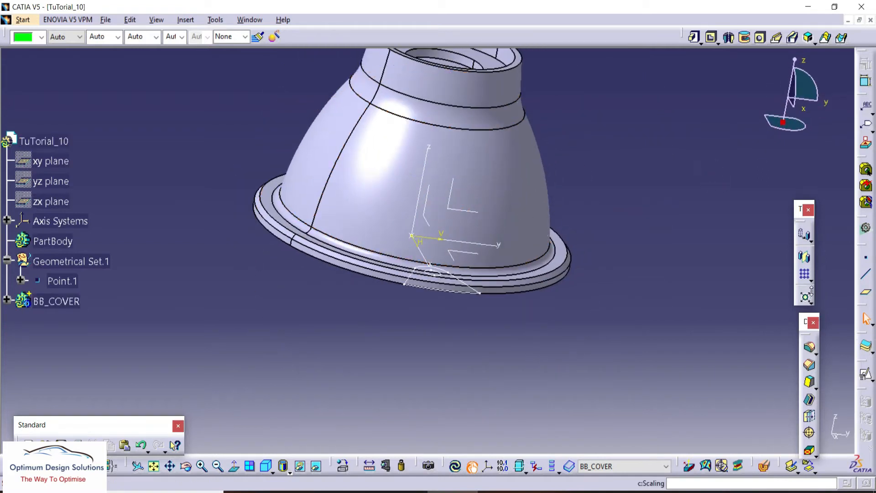
pyautogui.click(868, 292)
pyautogui.click(464, 252)
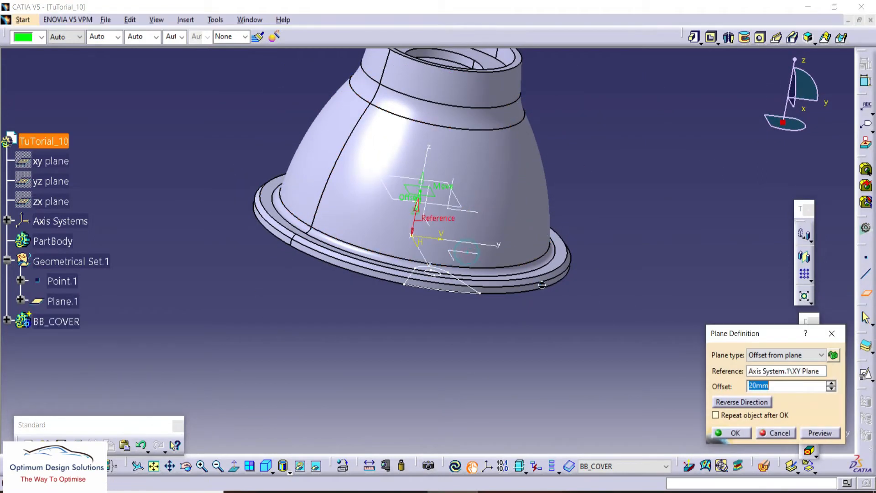
pyautogui.moveTo(555, 290); pyautogui.dragTo(554, 253, button='middle')
pyautogui.press('Escape')
pyautogui.moveTo(445, 171); pyautogui.dragTo(465, 205, button='middle')
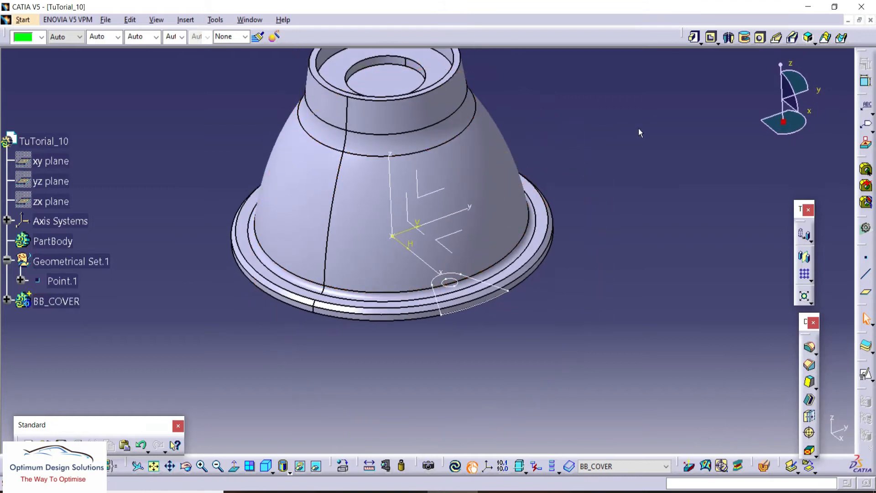
# Cut a pocket from the wedge sketch with a first limit depth of -87 mm and a second limit depth of 10 mm.
pyautogui.click(475, 279)
pyautogui.moveTo(434, 330); pyautogui.dragTo(457, 296, button='middle')
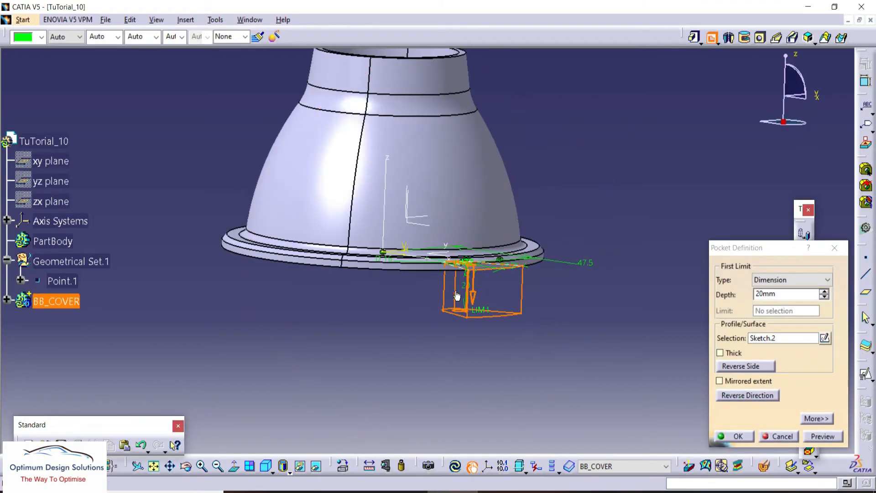
pyautogui.moveTo(488, 311); pyautogui.dragTo(544, 53)
pyautogui.moveTo(487, 181); pyautogui.dragTo(534, 223, button='middle')
pyautogui.click(806, 419)
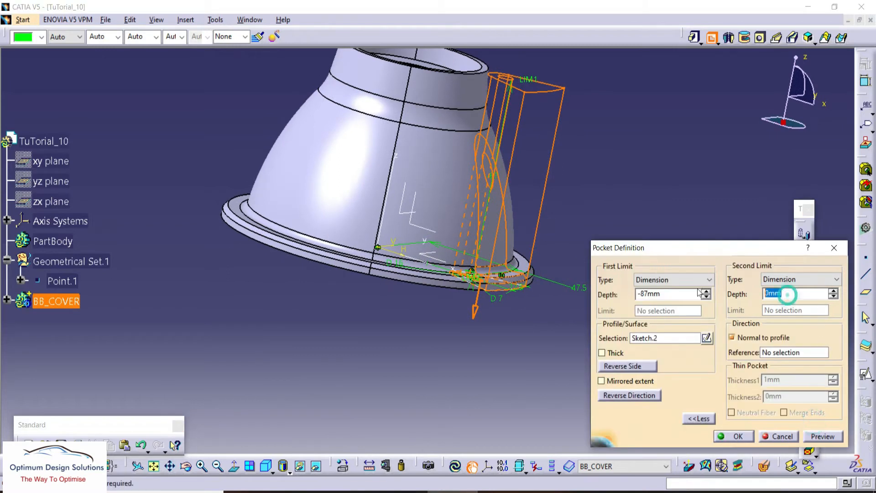
pyautogui.write('10')
pyautogui.click(611, 178)
pyautogui.click(743, 437)
# Edit the pocket's sketch and turn the 7 mm hole circle into an output feature, separate from the wedge profile.
pyautogui.moveTo(564, 192); pyautogui.dragTo(463, 216, button='middle')
pyautogui.click(223, 285)
pyautogui.click(7, 299)
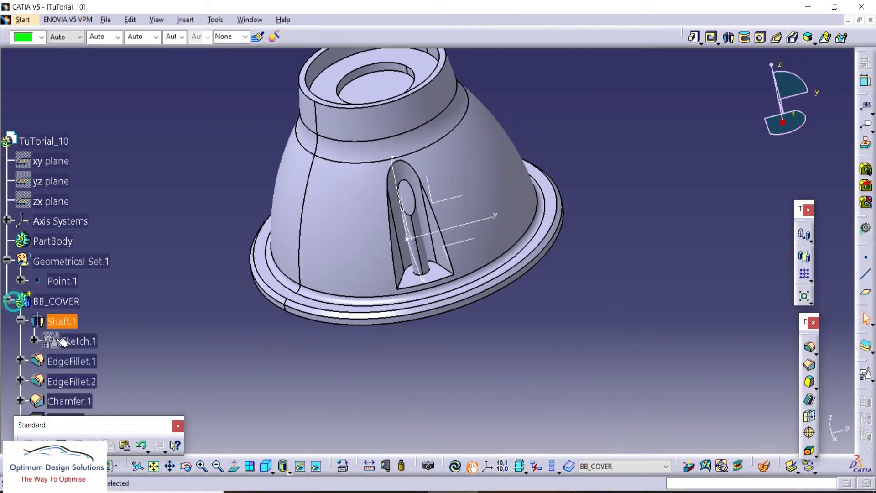
pyautogui.rightClick(411, 207)
pyautogui.click(438, 217)
pyautogui.doubleClick(86, 269)
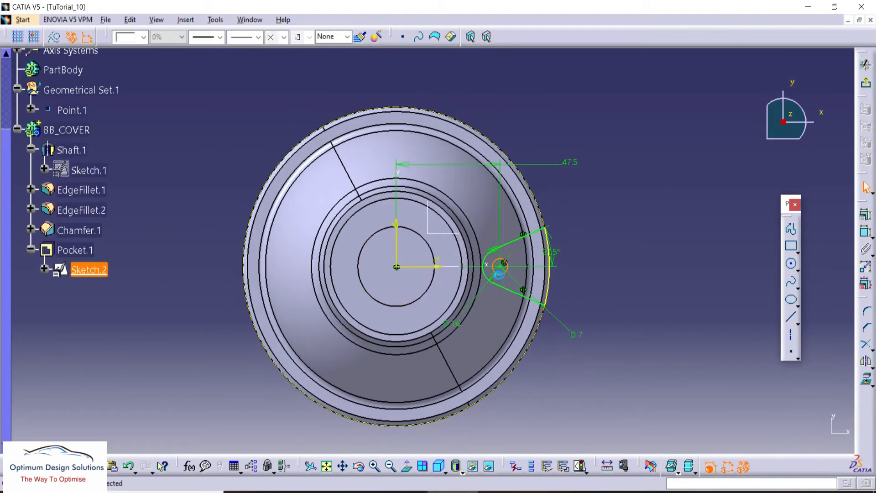
pyautogui.click(544, 467)
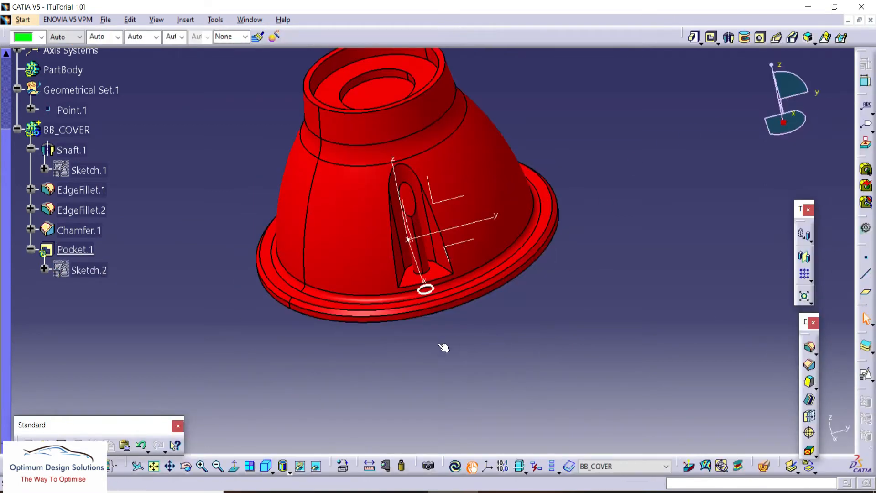
pyautogui.moveTo(430, 344); pyautogui.dragTo(453, 328, button='middle')
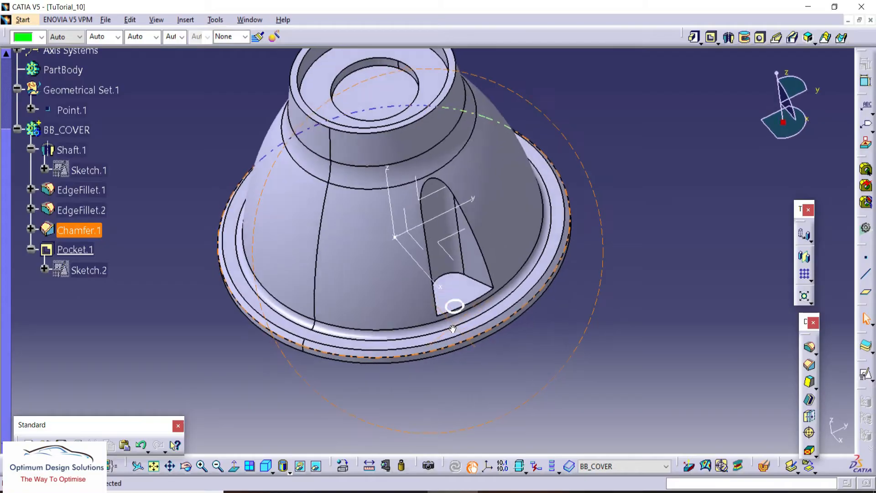
# Check the pocket layout on the drawing, then circular-pattern the wedge pocket as a complete crown of 3 instances about the cover's axis.
pyautogui.hotkey('alt', 'Tab')
pyautogui.moveTo(715, 103); pyautogui.dragTo(643, 247)
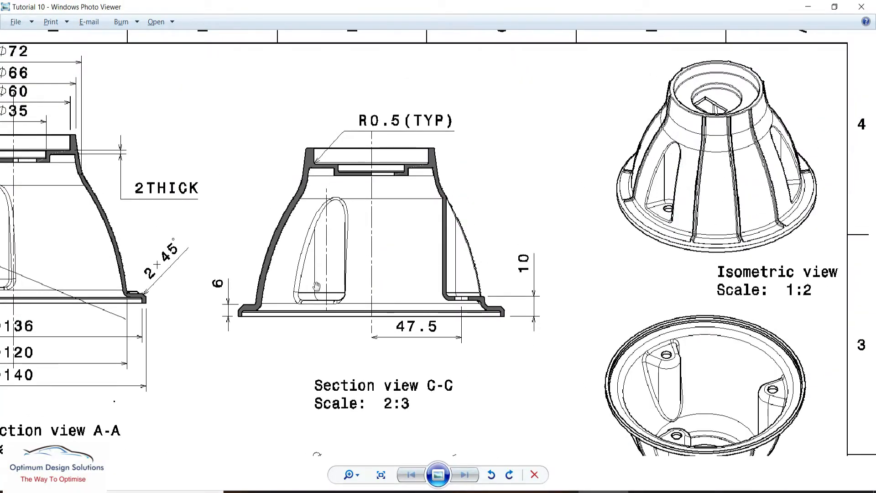
pyautogui.hotkey('alt', 'Tab')
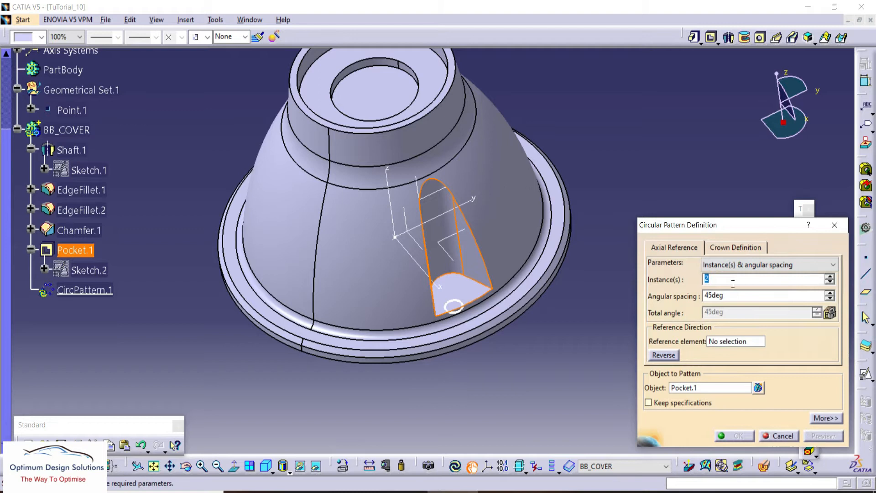
pyautogui.click(730, 265)
pyautogui.click(725, 305)
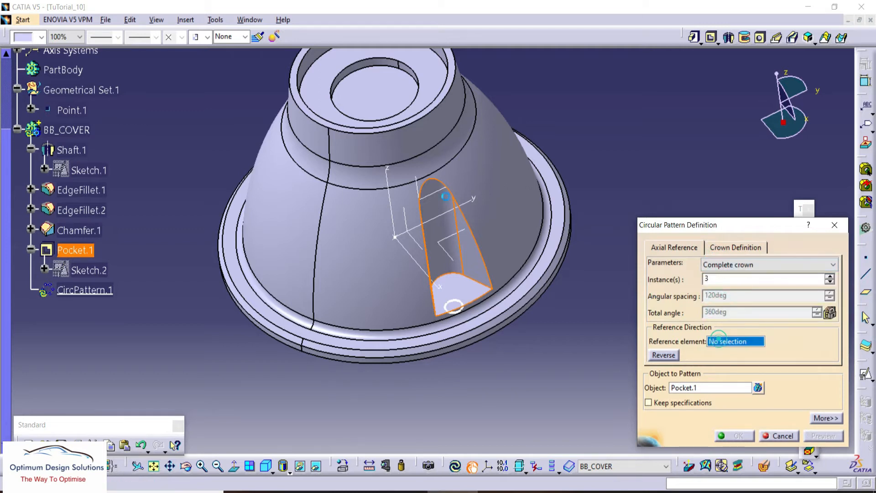
pyautogui.click(445, 196)
pyautogui.click(734, 436)
# Cut the screw hole through the wedge pocket's floor from the output circle, with a first limit depth of -87 mm.
pyautogui.moveTo(449, 290); pyautogui.dragTo(443, 361, button='middle')
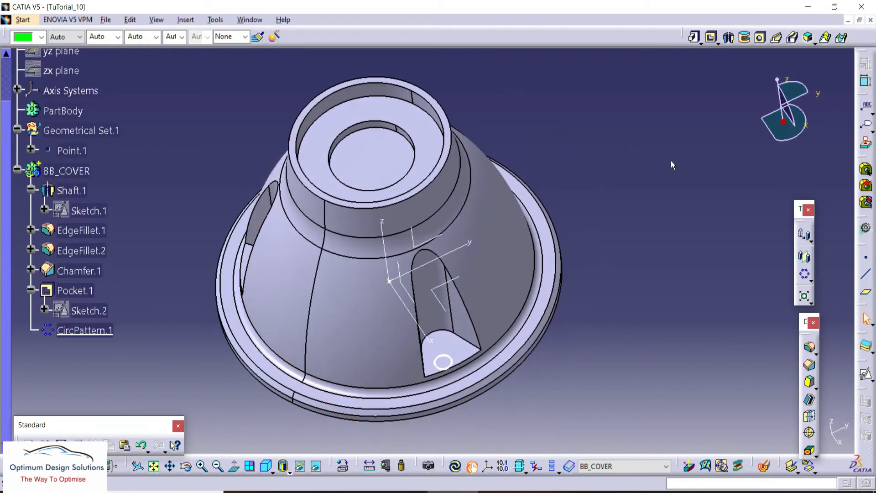
pyautogui.click(711, 39)
pyautogui.click(443, 361)
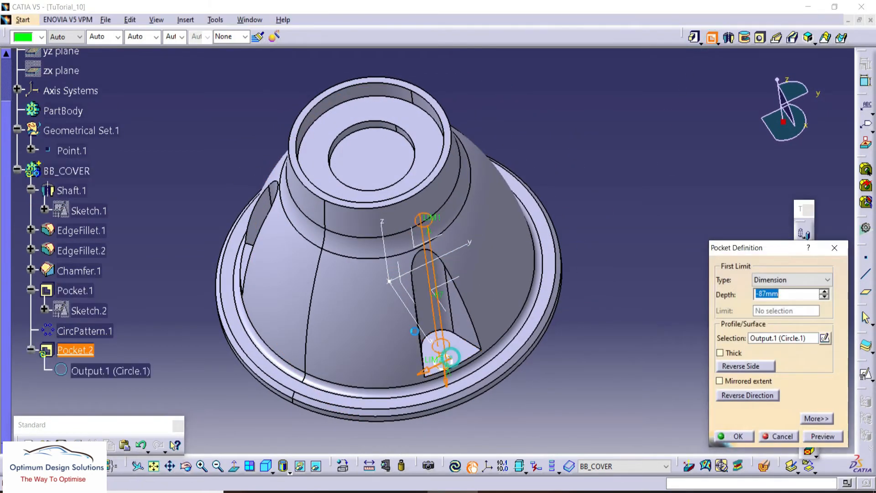
pyautogui.moveTo(449, 358); pyautogui.dragTo(447, 301, button='middle')
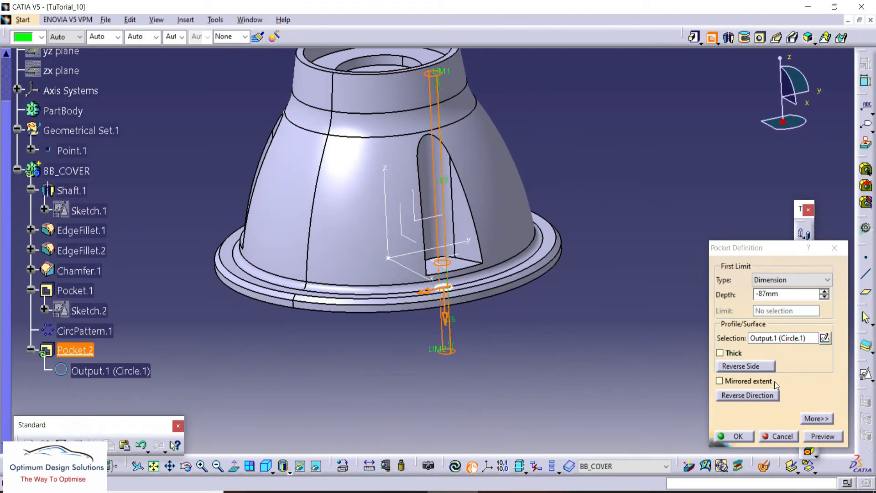
pyautogui.click(735, 436)
# Circular-pattern the screw hole as a complete crown of 3 instances, using the recessed flat face inside the neck as reference.
pyautogui.click(801, 276)
pyautogui.moveTo(456, 237); pyautogui.dragTo(436, 305, button='middle')
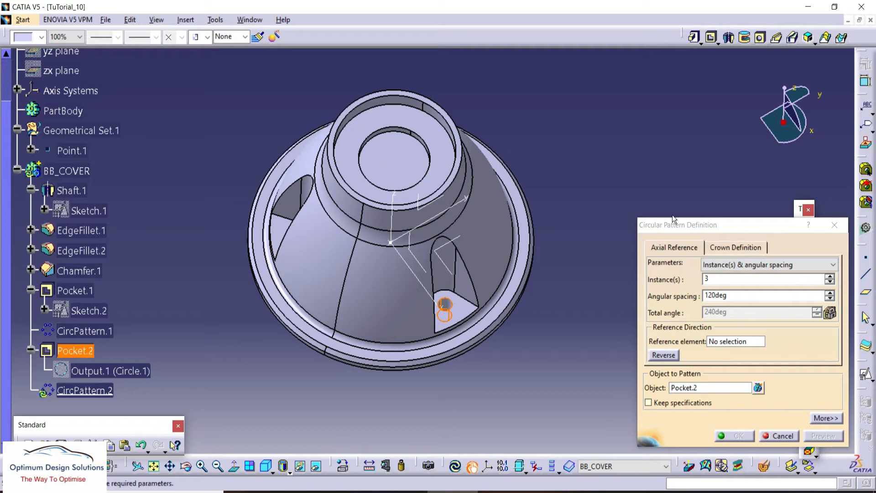
pyautogui.click(722, 349)
pyautogui.click(832, 265)
pyautogui.click(730, 307)
pyautogui.click(446, 146)
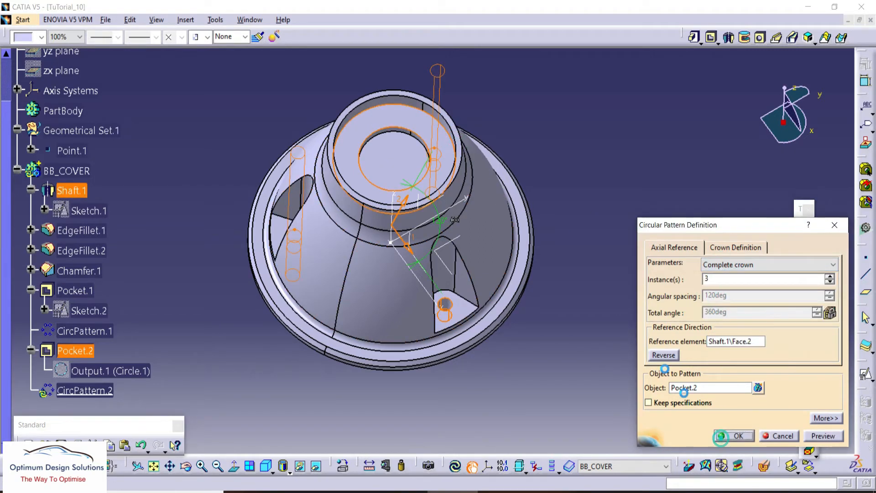
pyautogui.click(721, 436)
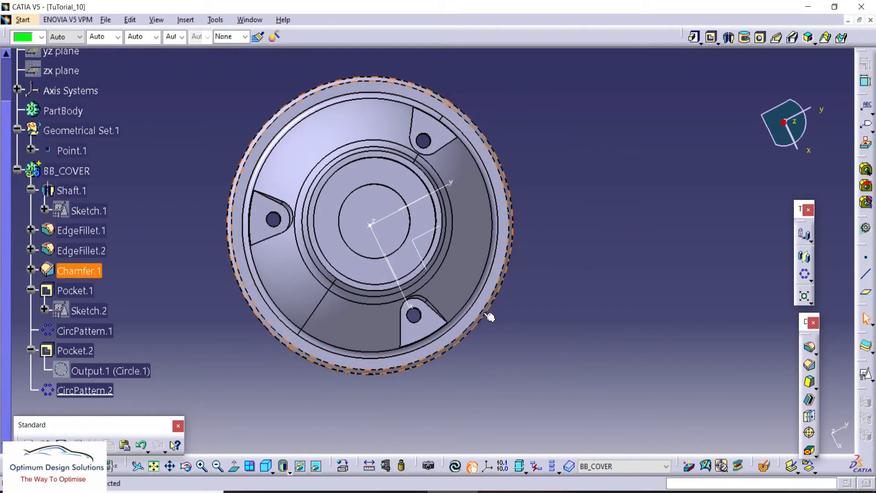
# Check the section view on the drawing, then start a positioned sketch on the axis system's XY plane with implicit origin and orientation.
pyautogui.hotkey('alt', 'Tab')
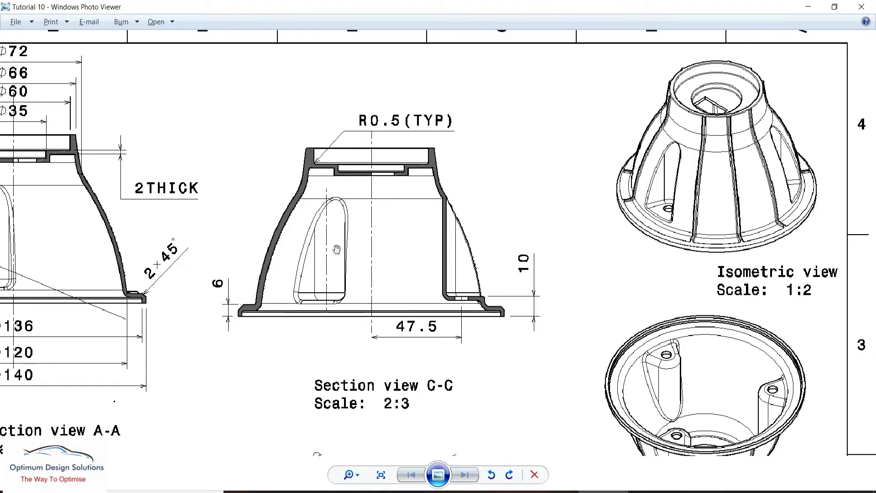
pyautogui.hotkey('alt', 'Tab')
pyautogui.moveTo(381, 226); pyautogui.dragTo(358, 206, button='middle')
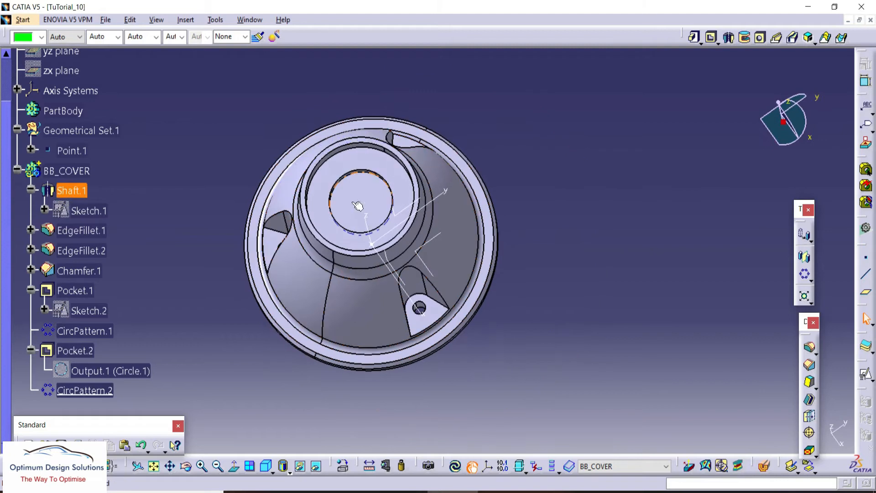
pyautogui.click(432, 248)
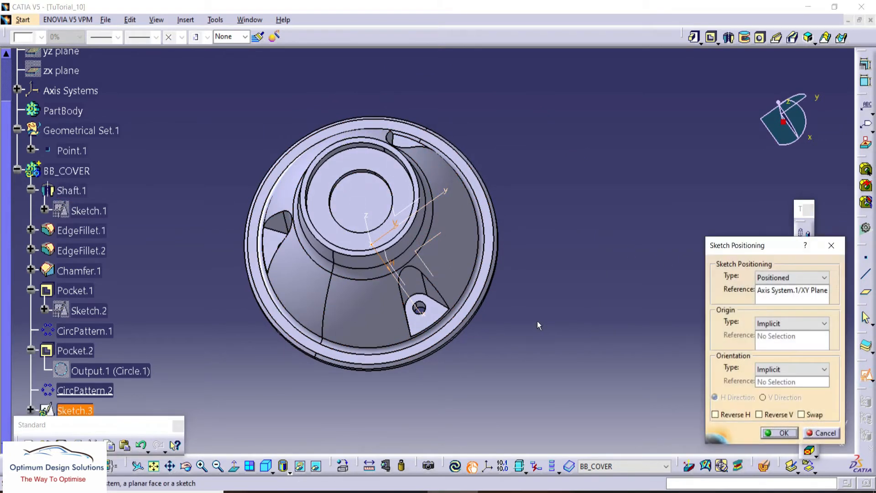
pyautogui.click(766, 430)
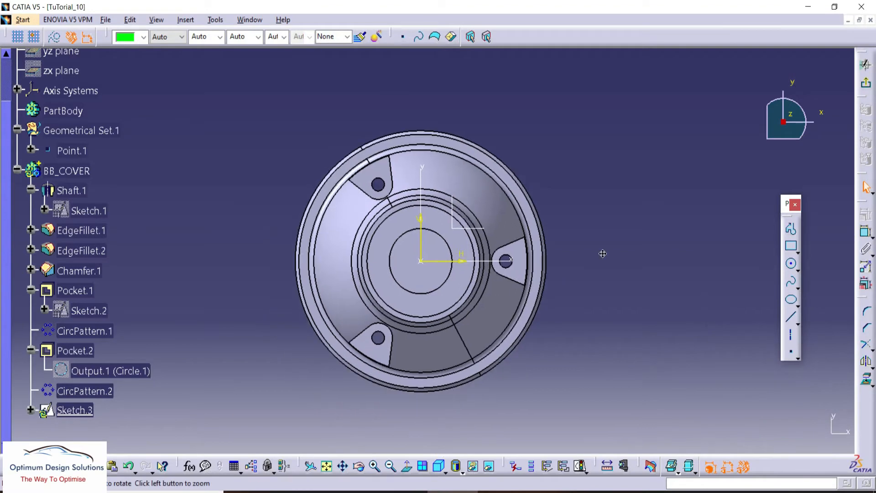
# Sketch a centered rectangle about 19 mm wide and 31 mm high with one side on the vertical axis, and dimension its width and height.
pyautogui.click(796, 250)
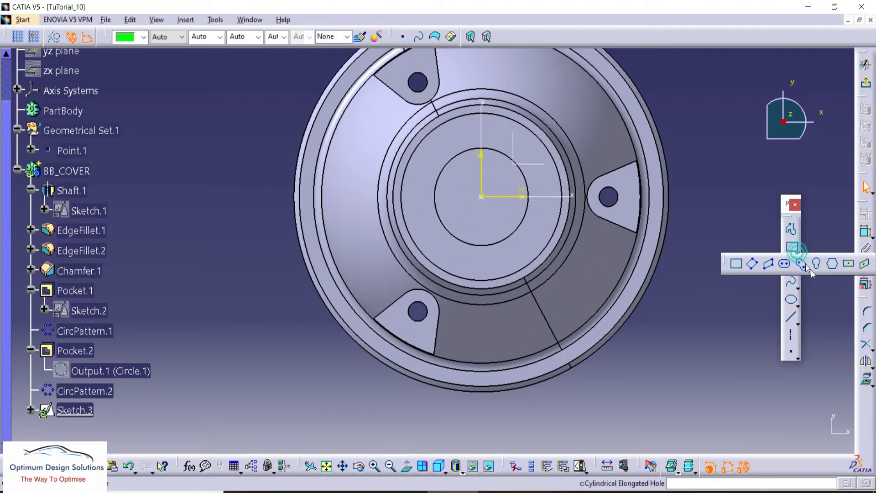
pyautogui.click(848, 263)
pyautogui.click(481, 197)
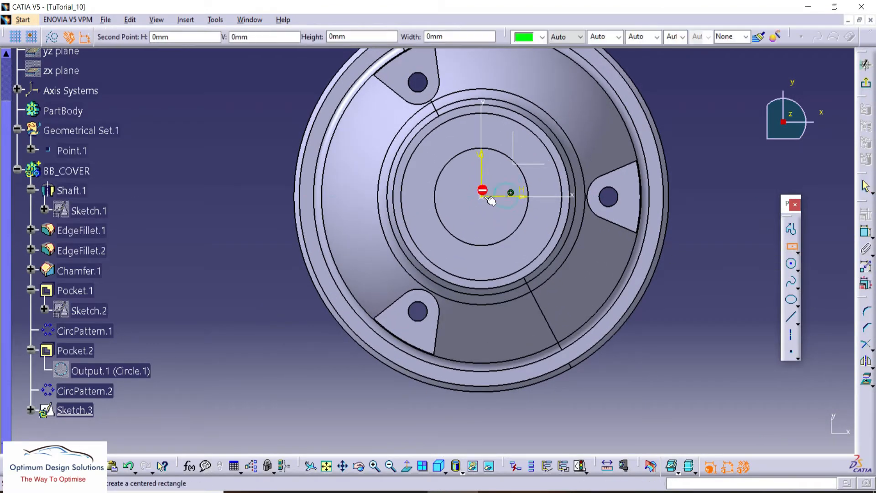
pyautogui.click(484, 155)
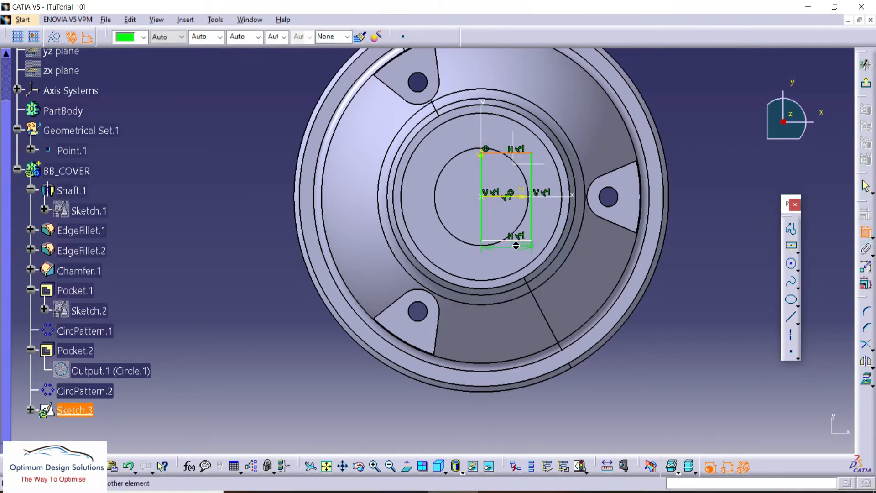
pyautogui.click(687, 199)
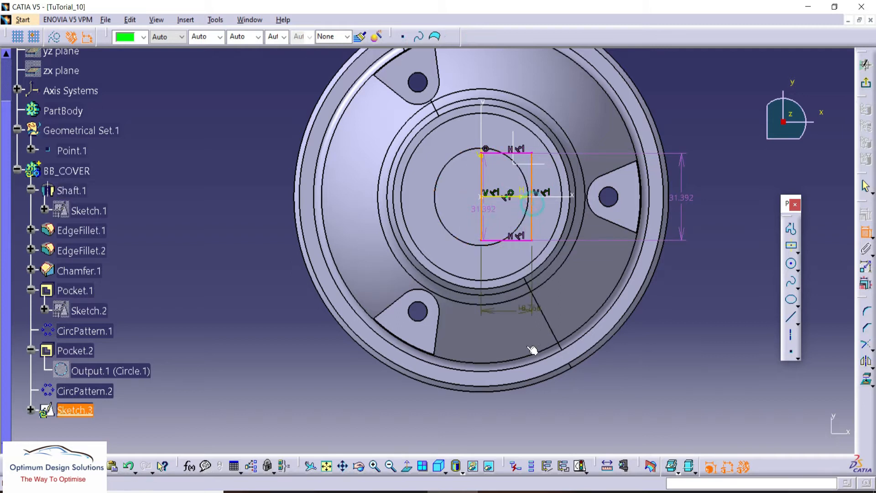
pyautogui.click(536, 401)
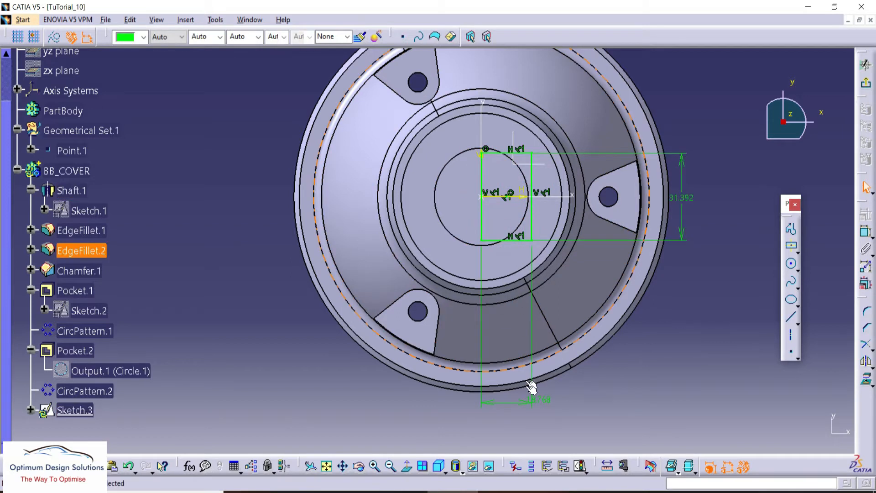
# Set the rectangle's width to 12 mm and height to 22 mm according to the drawing, and exit the sketch.
pyautogui.hotkey('alt', 'Tab')
pyautogui.scroll(-5, 499, 391)
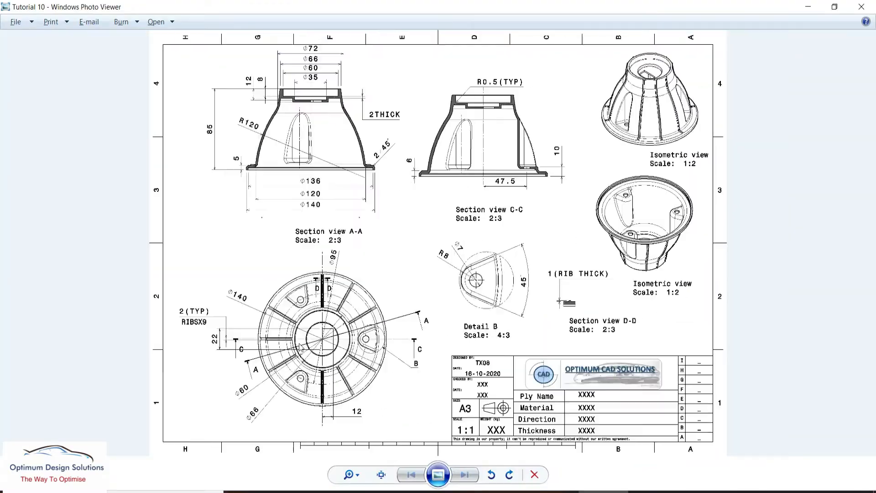
pyautogui.scroll(5, 272, 357)
pyautogui.scroll(-2, 250, 377)
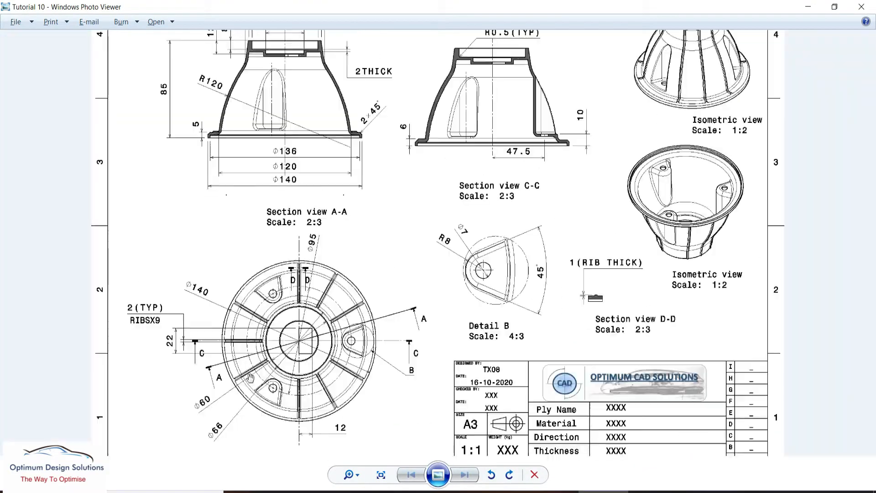
pyautogui.scroll(2, 336, 440)
pyautogui.hotkey('alt', 'Tab')
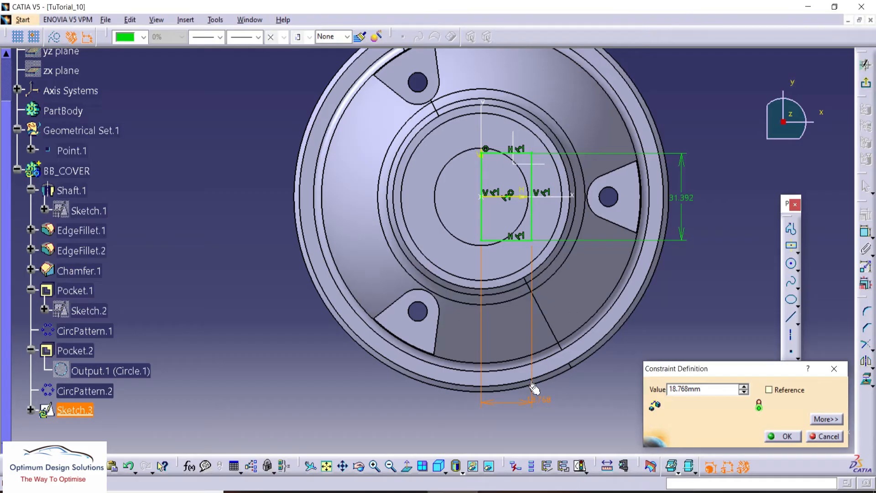
pyautogui.press('Return')
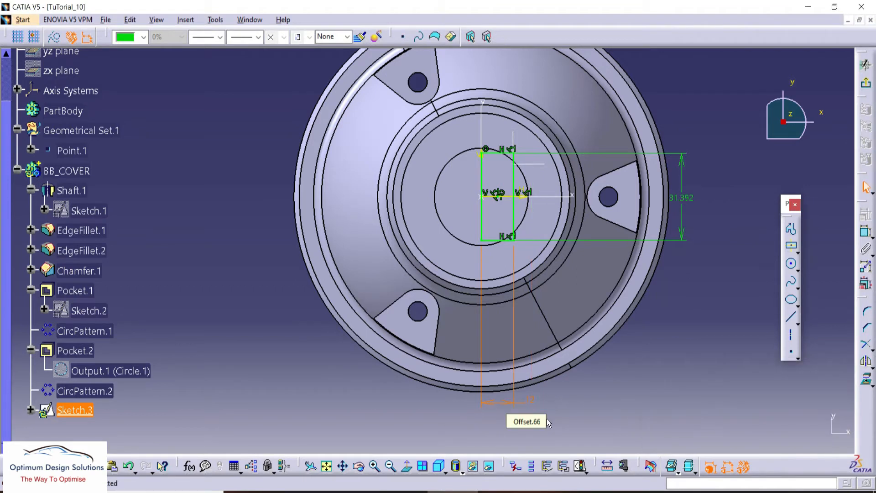
pyautogui.doubleClick(684, 199)
pyautogui.write('22')
pyautogui.press('Return')
pyautogui.moveTo(580, 271)
pyautogui.mouseDown(button='middle')
pyautogui.moveTo(551, 344)
pyautogui.moveTo(575, 274)
pyautogui.mouseUp(button='middle')
pyautogui.click(862, 85)
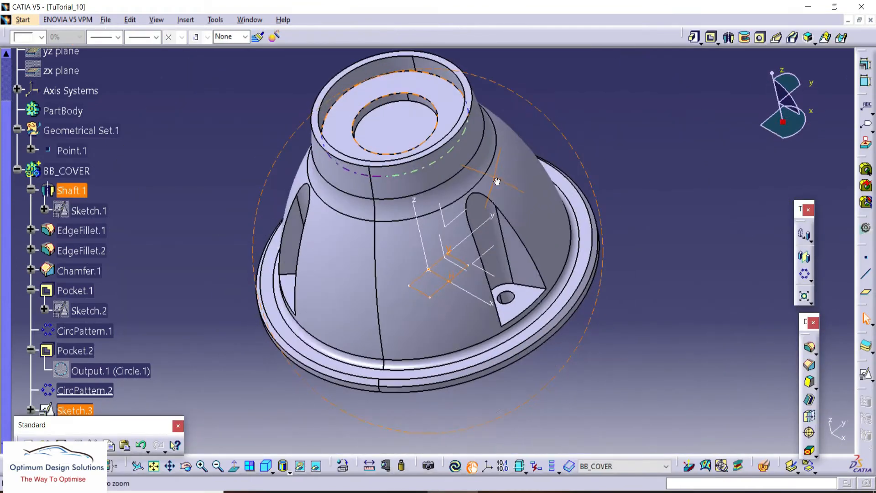
pyautogui.moveTo(497, 181); pyautogui.dragTo(552, 185, button='middle')
pyautogui.click(729, 37)
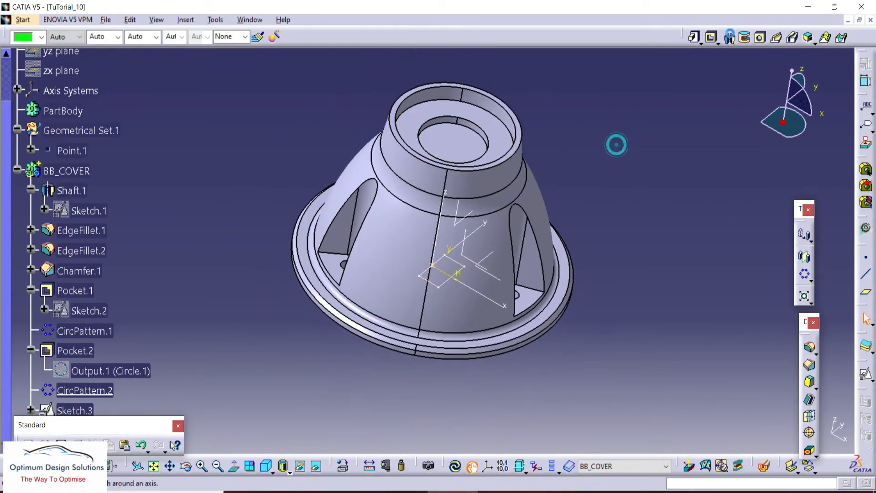
pyautogui.click(442, 287)
pyautogui.press('Escape')
pyautogui.moveTo(477, 223); pyautogui.dragTo(459, 291, button='middle')
pyautogui.scroll(-4, 248, 258)
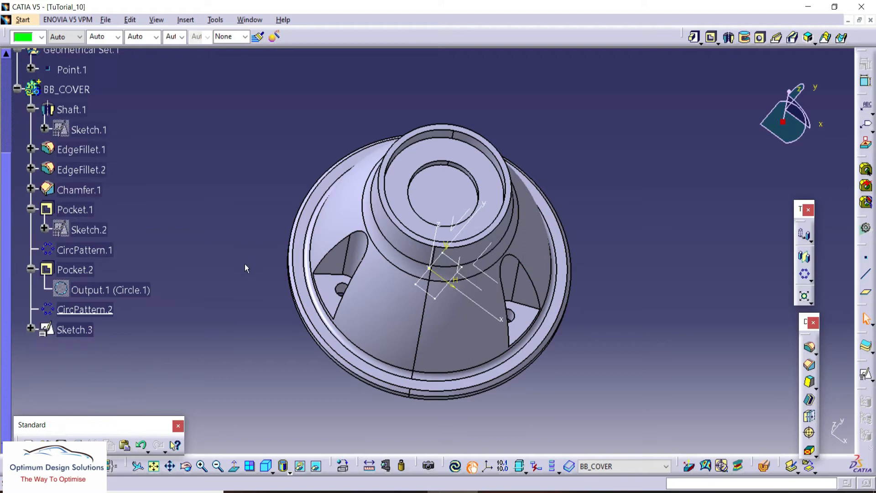
pyautogui.moveTo(595, 215); pyautogui.dragTo(546, 230, button='middle')
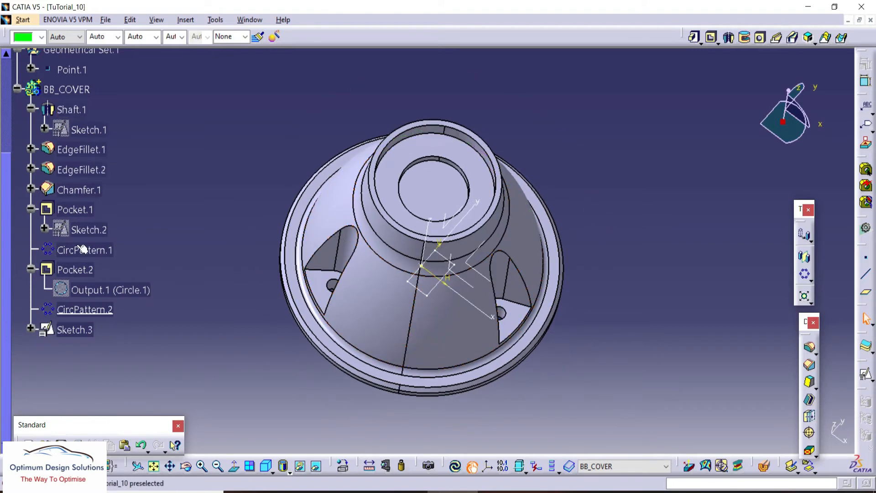
pyautogui.click(67, 89)
pyautogui.rightClick(66, 89)
pyautogui.click(133, 293)
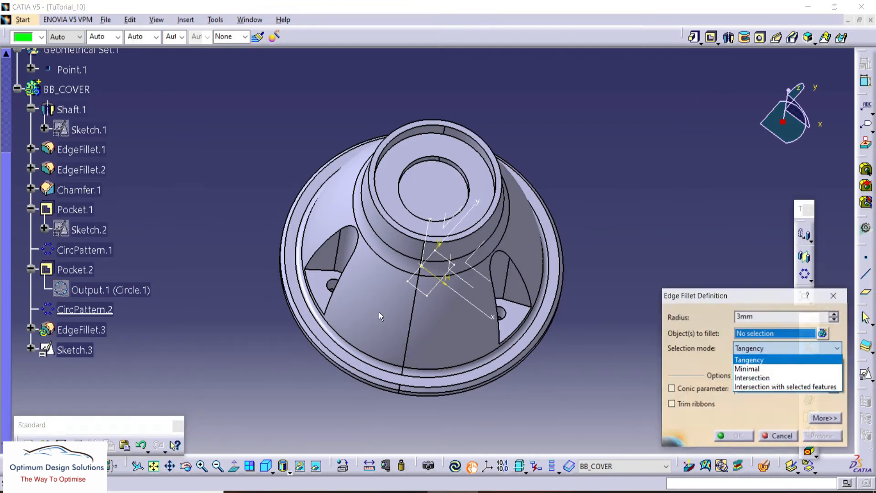
# Fillet the floor edges of all three wedge pockets with a 3 mm radius, using tangency selection.
pyautogui.click(322, 274)
pyautogui.moveTo(460, 301); pyautogui.dragTo(404, 275, button='middle')
pyautogui.click(356, 265)
pyautogui.click(356, 265)
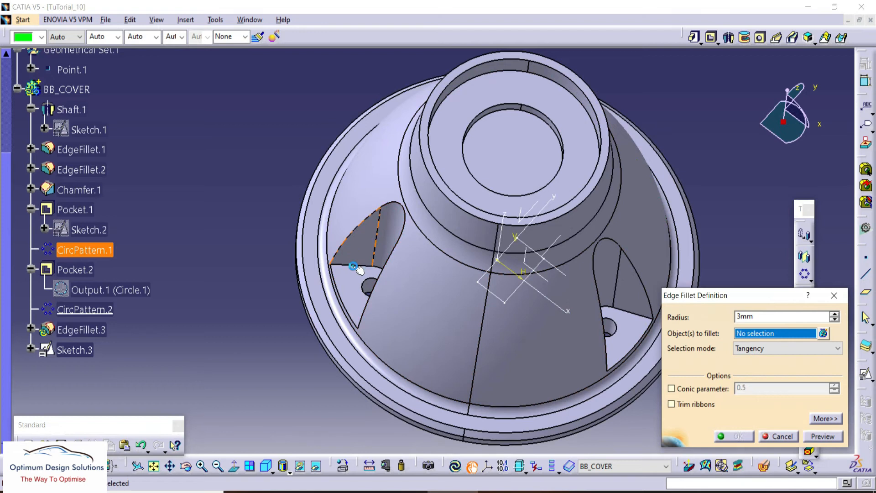
pyautogui.click(355, 266)
pyautogui.middleClick(565, 290)
pyautogui.moveTo(503, 274); pyautogui.dragTo(508, 177, button='middle')
pyautogui.click(510, 176)
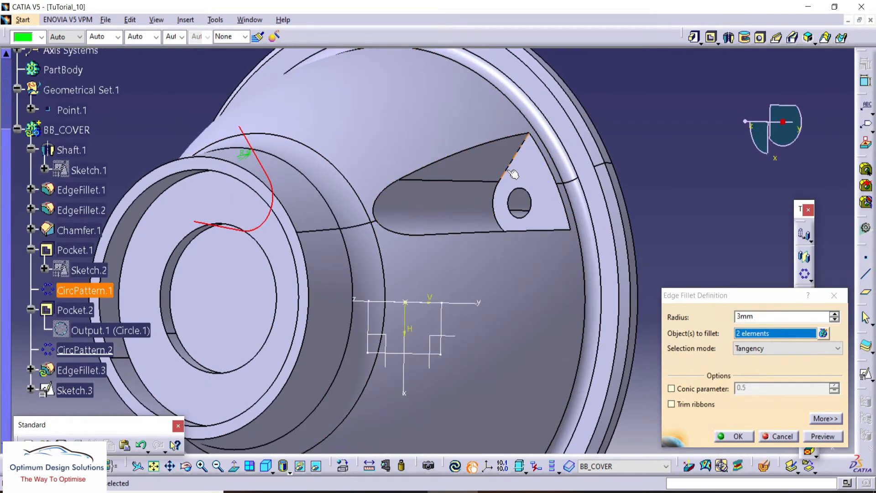
pyautogui.click(510, 173)
pyautogui.press('Return')
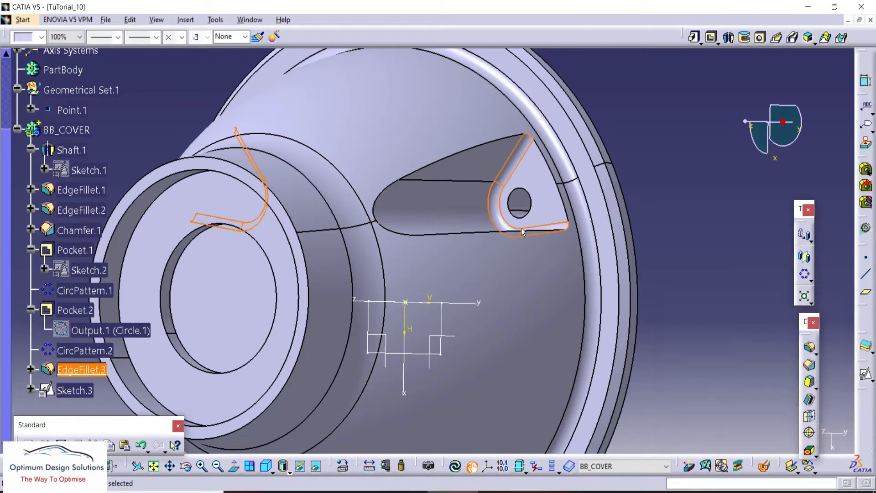
# Fillet the outer rim edges of all three wedge pockets with a 2 mm radius.
pyautogui.click(809, 348)
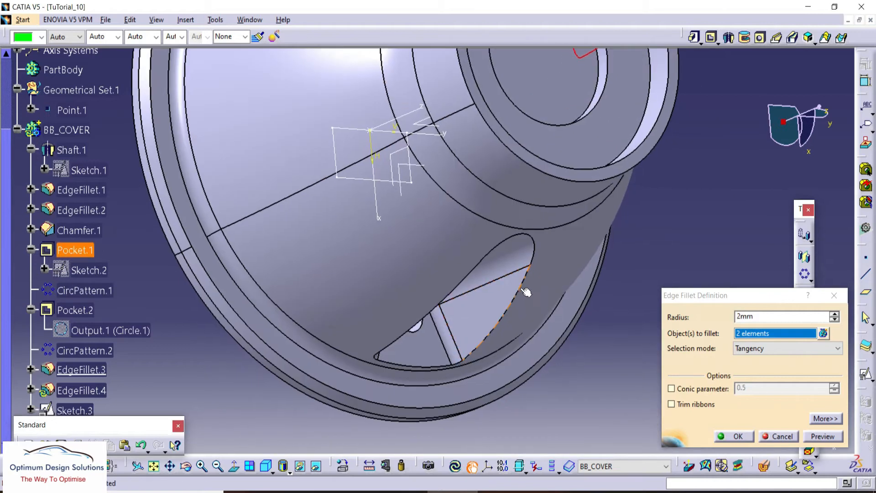
pyautogui.click(521, 288)
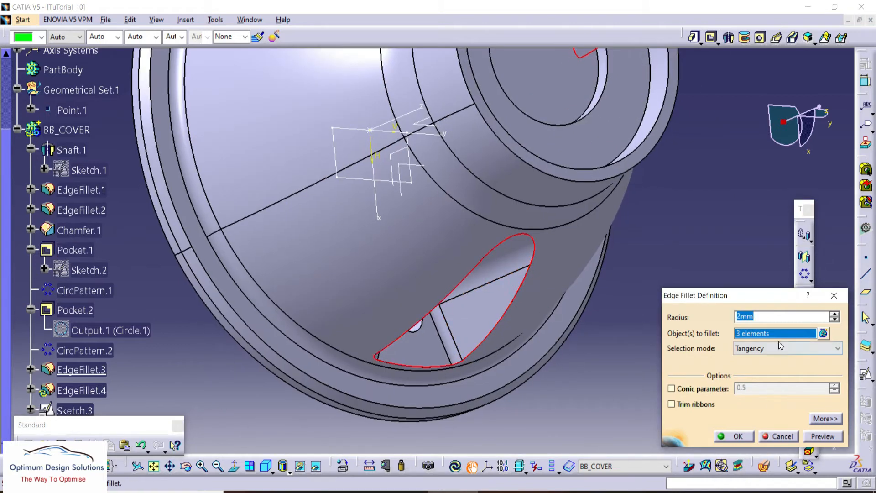
pyautogui.click(737, 436)
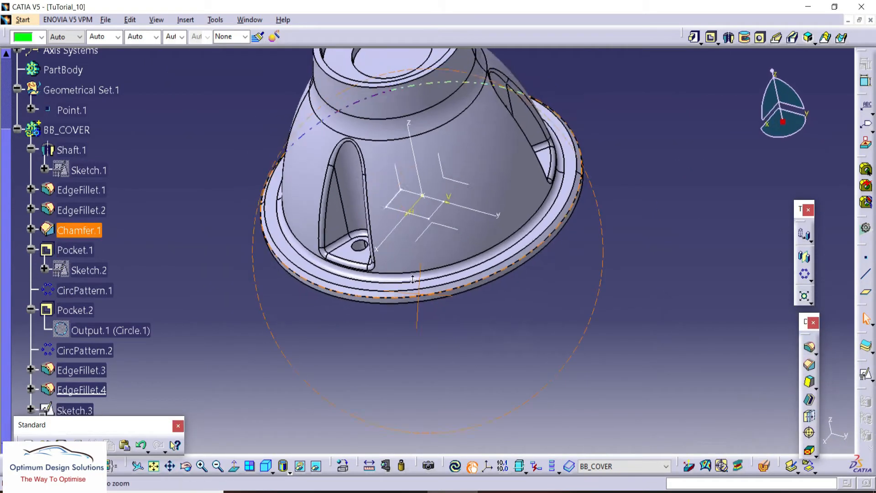
pyautogui.moveTo(413, 279); pyautogui.dragTo(440, 258, button='middle')
pyautogui.scroll(1, 447, 266)
pyautogui.click(669, 157)
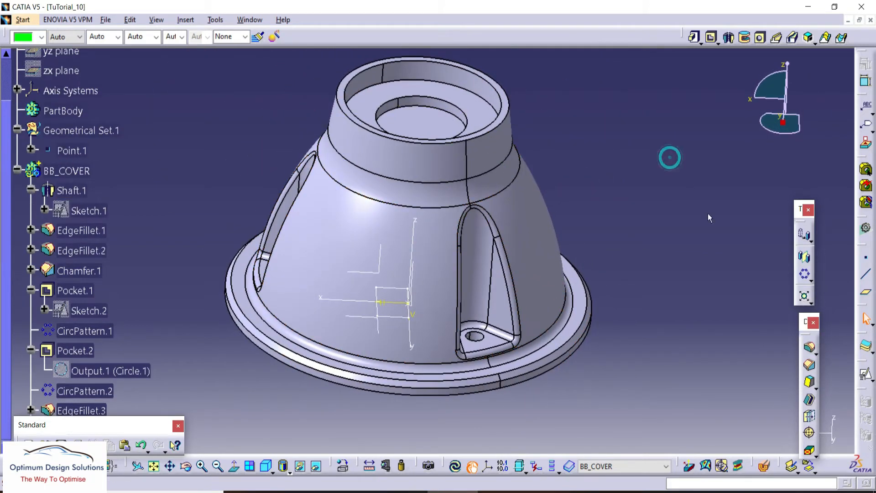
# Shell the cover with a 2 mm default inside thickness, removing the flat bottom face.
pyautogui.click(808, 402)
pyautogui.moveTo(411, 328); pyautogui.dragTo(404, 164, button='middle')
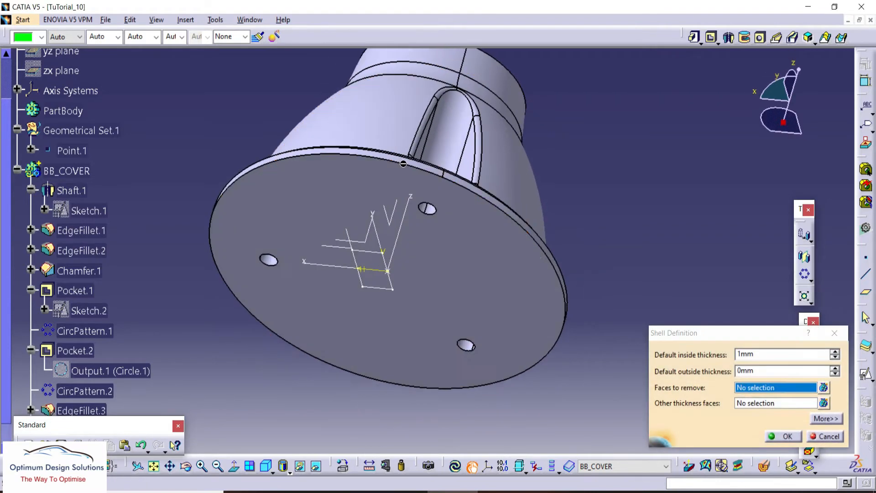
pyautogui.click(311, 220)
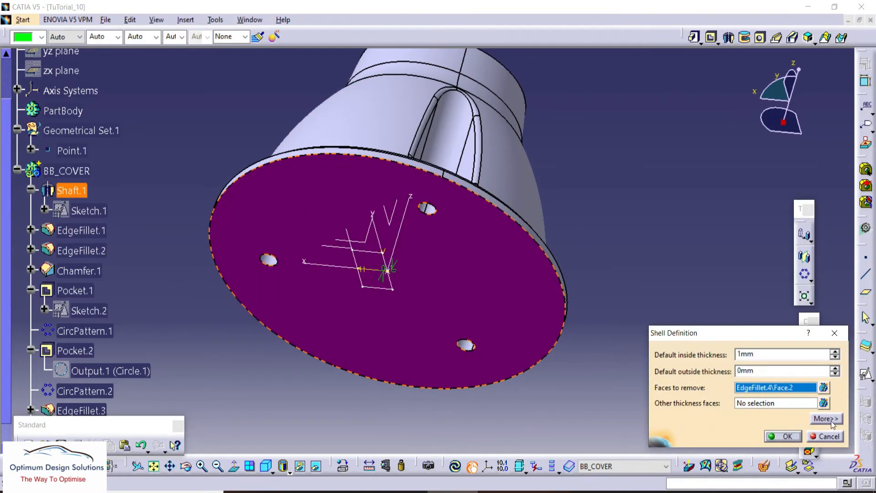
pyautogui.write('2')
pyautogui.click(771, 437)
pyautogui.click(201, 154)
# Try to reorder the screw hole pocket after the rectangle sketch and after the shell.
pyautogui.moveTo(389, 264); pyautogui.dragTo(348, 211, button='middle')
pyautogui.rightClick(325, 205)
pyautogui.click(337, 211)
pyautogui.doubleClick(83, 254)
pyautogui.rightClick(76, 250)
pyautogui.moveTo(114, 239)
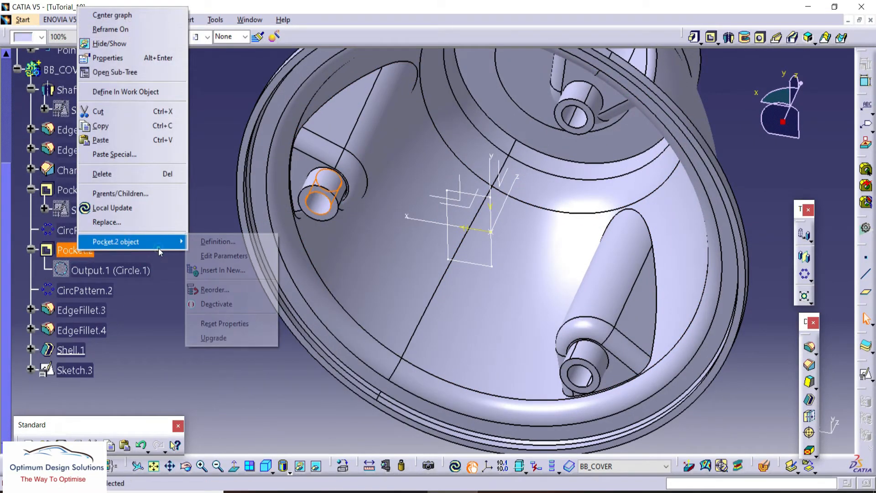
pyautogui.click(214, 288)
pyautogui.click(87, 369)
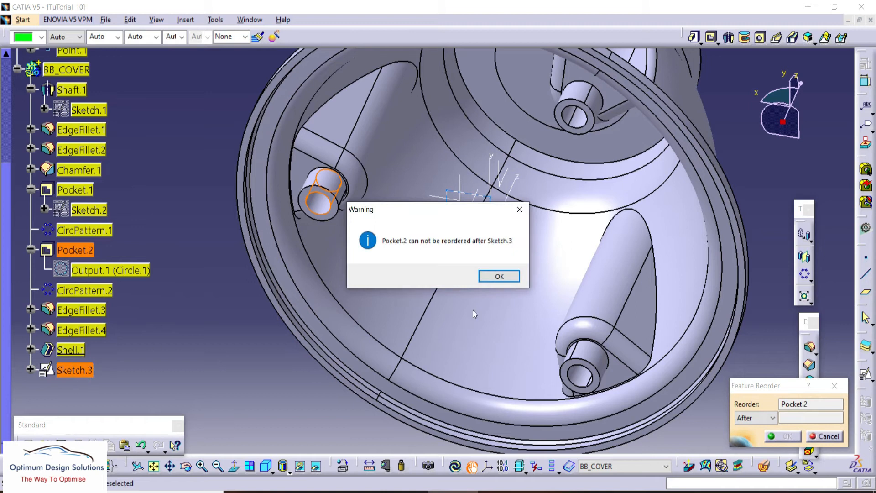
pyautogui.click(509, 277)
pyautogui.click(506, 279)
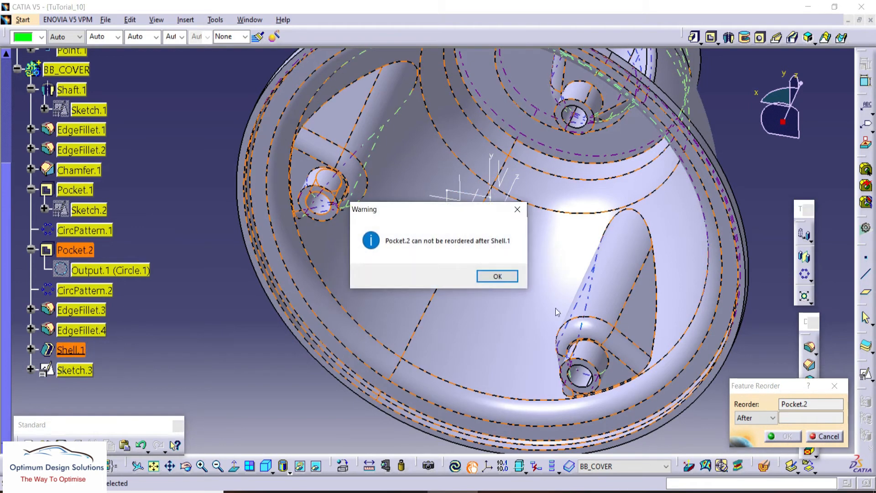
pyautogui.click(504, 279)
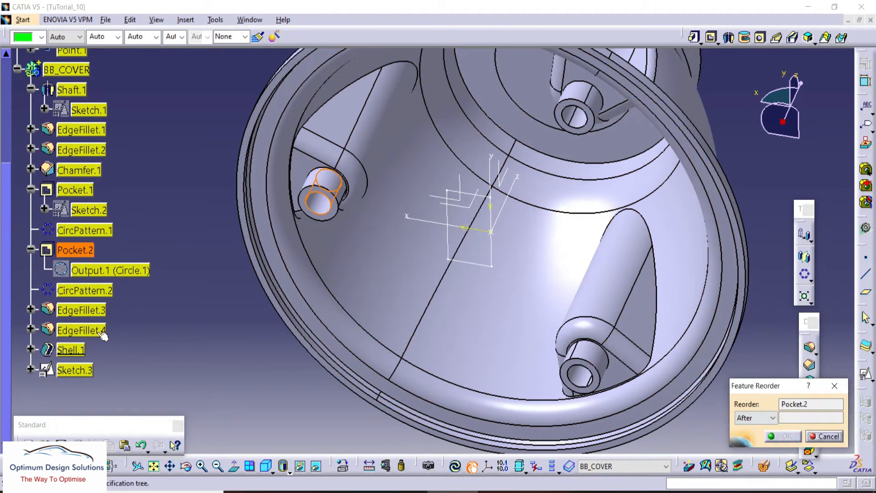
pyautogui.click(72, 349)
pyautogui.click(496, 276)
pyautogui.press('Escape')
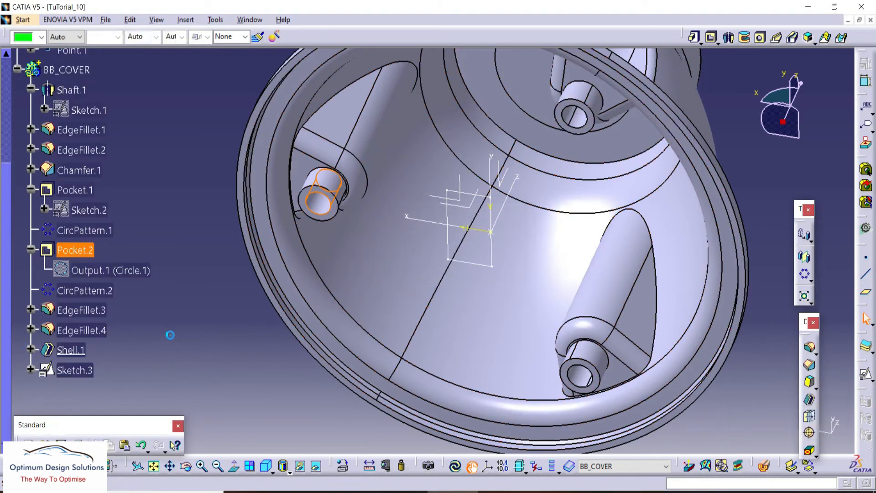
# Delete the screw hole pocket together with its circular pattern.
pyautogui.press('Delete')
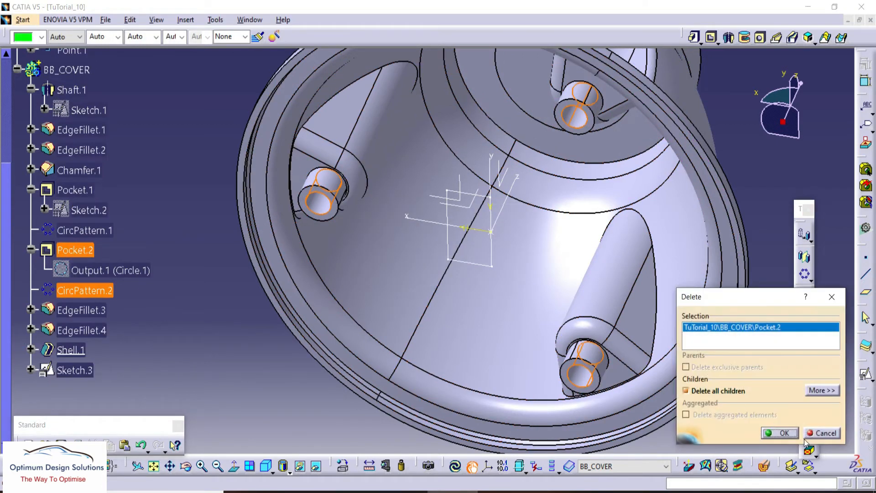
pyautogui.click(779, 432)
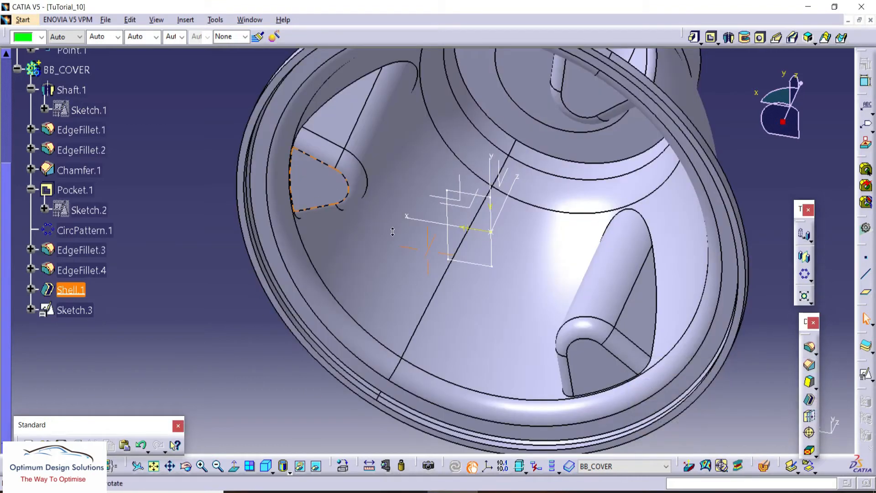
# Make the hidden screw hole circle output of the wedge pocket sketch visible.
pyautogui.moveTo(392, 232); pyautogui.dragTo(438, 411, button='middle')
pyautogui.moveTo(466, 150); pyautogui.dragTo(563, 309, button='middle')
pyautogui.click(316, 466)
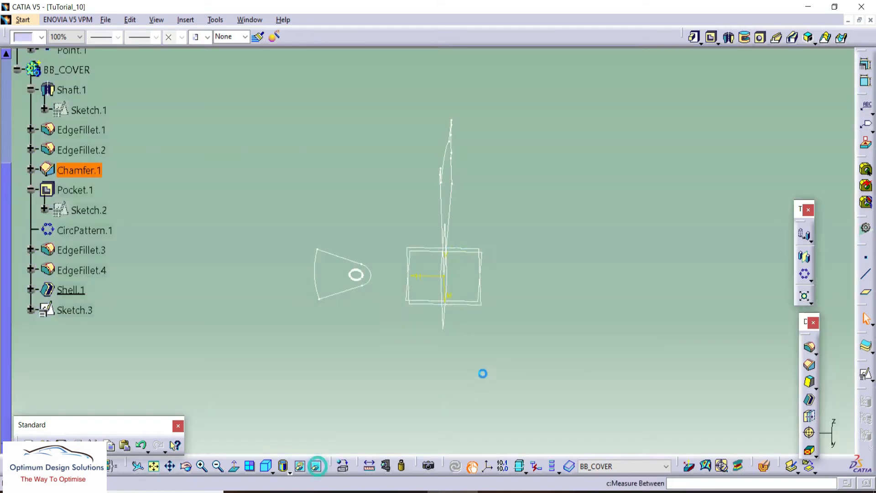
pyautogui.rightClick(371, 283)
pyautogui.click(387, 39)
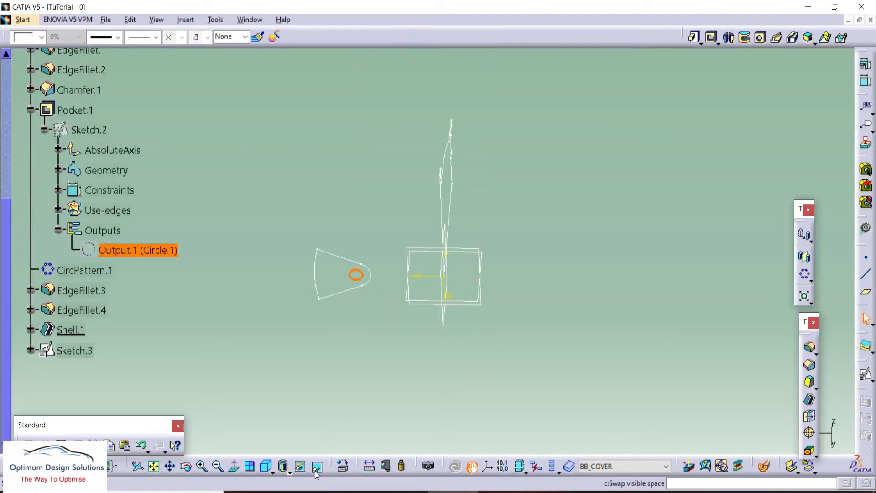
pyautogui.click(317, 466)
pyautogui.rightClick(150, 251)
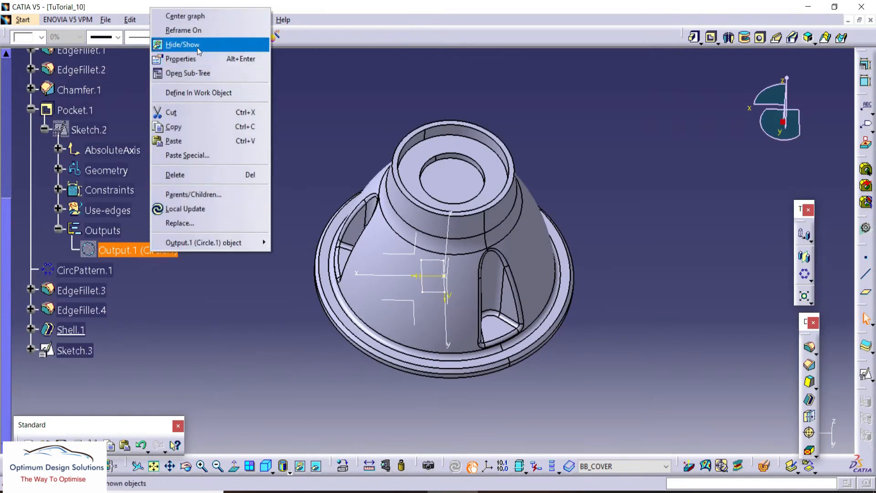
pyautogui.click(182, 45)
# Pocket the screw hole circle through the wedge pocket floor with a depth of -87 mm.
pyautogui.click(712, 38)
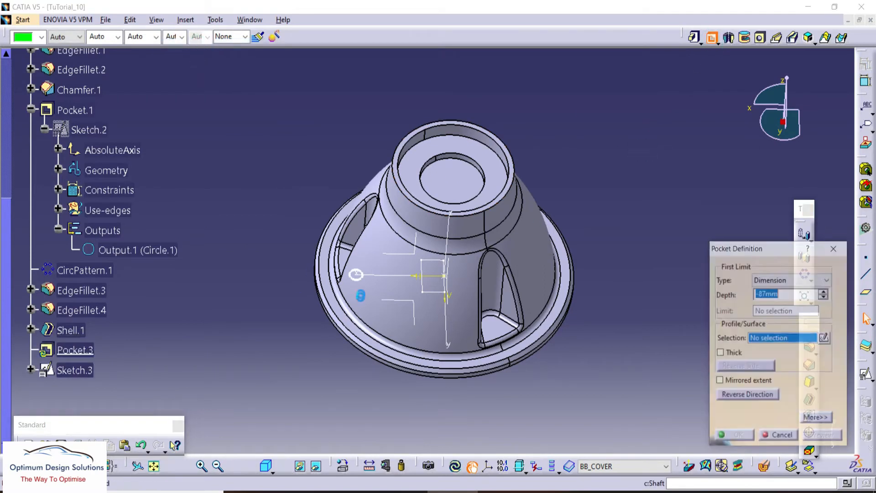
pyautogui.click(363, 275)
pyautogui.moveTo(359, 329); pyautogui.dragTo(516, 150, button='middle')
pyautogui.click(735, 435)
# Pattern the screw hole pocket circularly as a complete crown of 3 instances around the cover's axis.
pyautogui.click(805, 276)
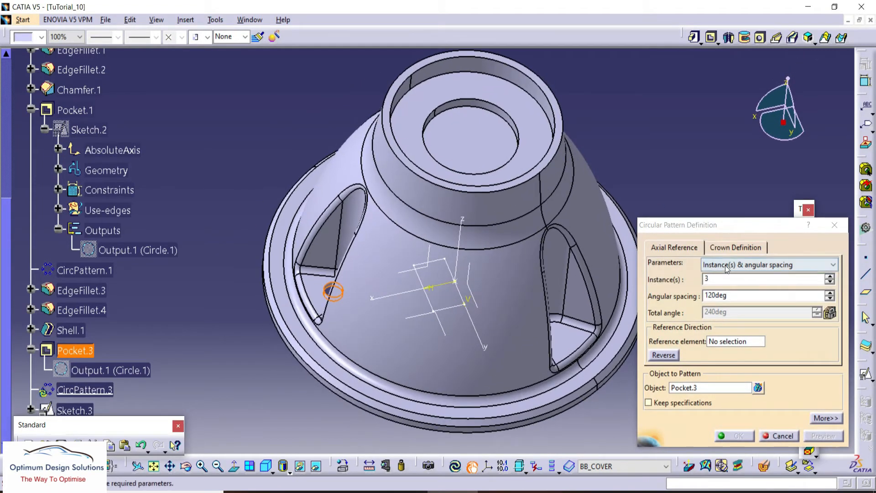
pyautogui.click(726, 266)
pyautogui.click(730, 301)
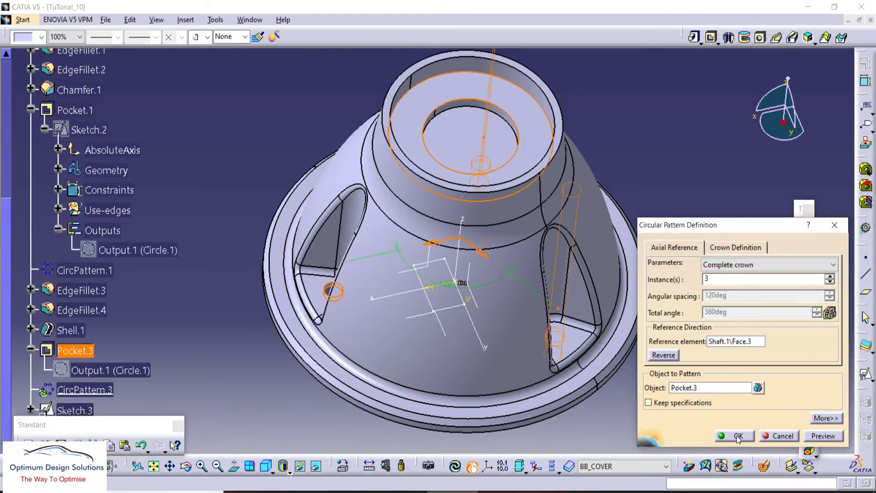
pyautogui.click(738, 439)
# Cut the rectangular opening through the cover's top with a -87 mm pocket of the rectangle sketch.
pyautogui.moveTo(550, 235); pyautogui.dragTo(476, 307, button='middle')
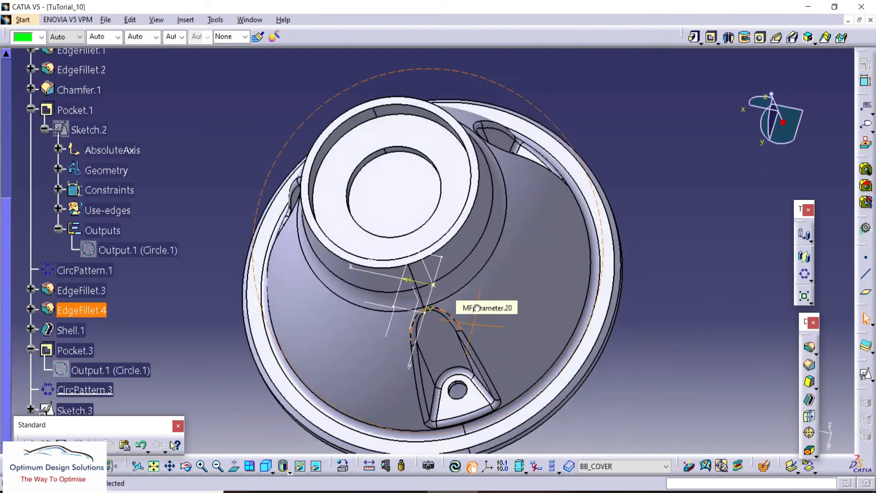
pyautogui.click(712, 38)
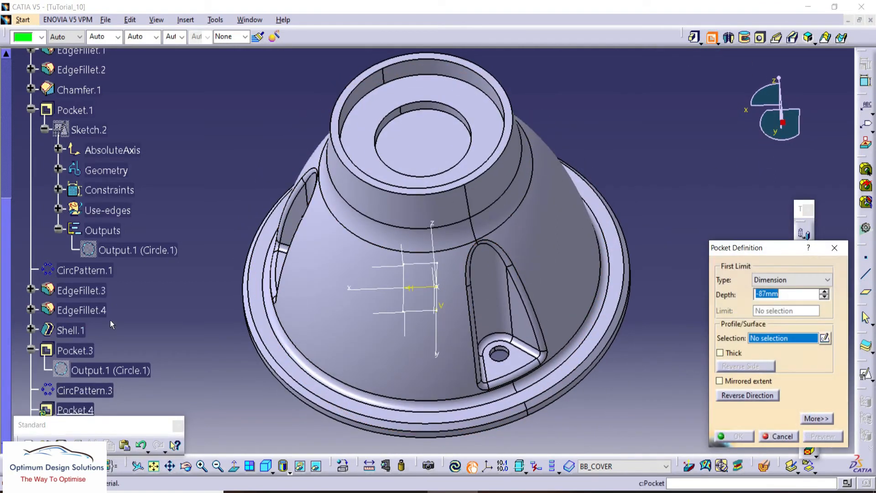
pyautogui.scroll(-3, 110, 324)
pyautogui.click(86, 308)
pyautogui.click(736, 436)
# Fillet the edges where the three wedge pocket walls meet the inside of the shell with a 0.5 mm radius.
pyautogui.moveTo(674, 207); pyautogui.dragTo(430, 178, button='middle')
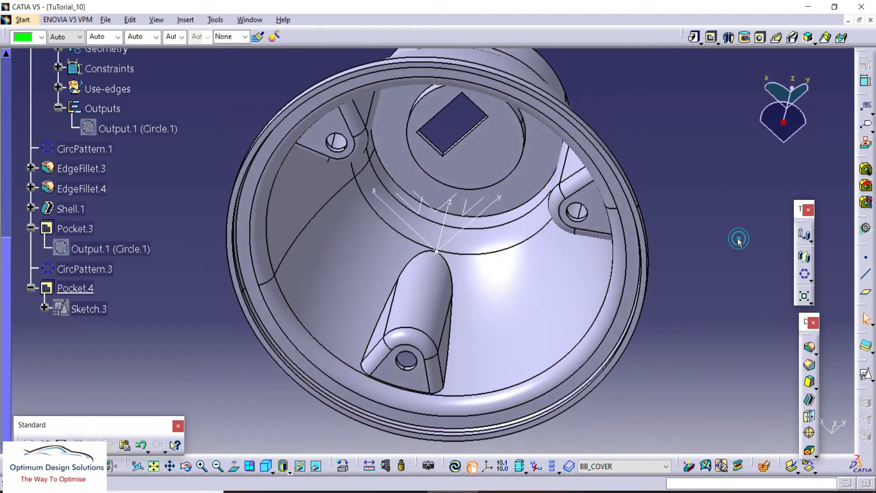
pyautogui.click(808, 349)
pyautogui.click(451, 330)
pyautogui.moveTo(451, 331); pyautogui.dragTo(545, 302, button='middle')
pyautogui.click(346, 252)
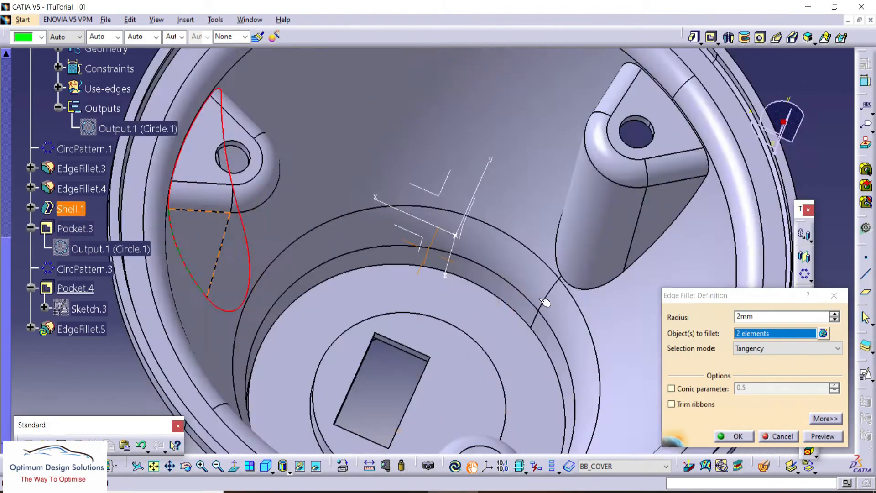
pyautogui.click(644, 256)
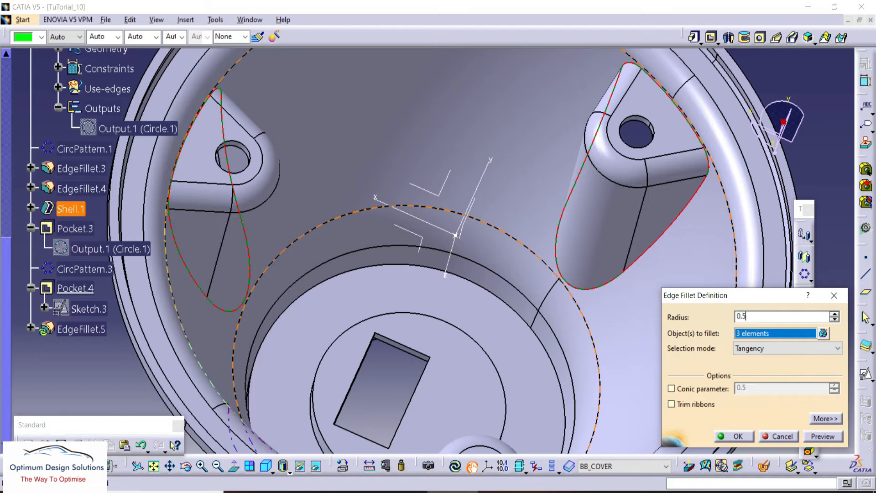
pyautogui.press('Return')
# Add the circular step edges on the inside of the cover's top to the existing 0.5 mm edge fillet.
pyautogui.moveTo(493, 219); pyautogui.dragTo(488, 274, button='middle')
pyautogui.moveTo(448, 176); pyautogui.dragTo(464, 228, button='middle')
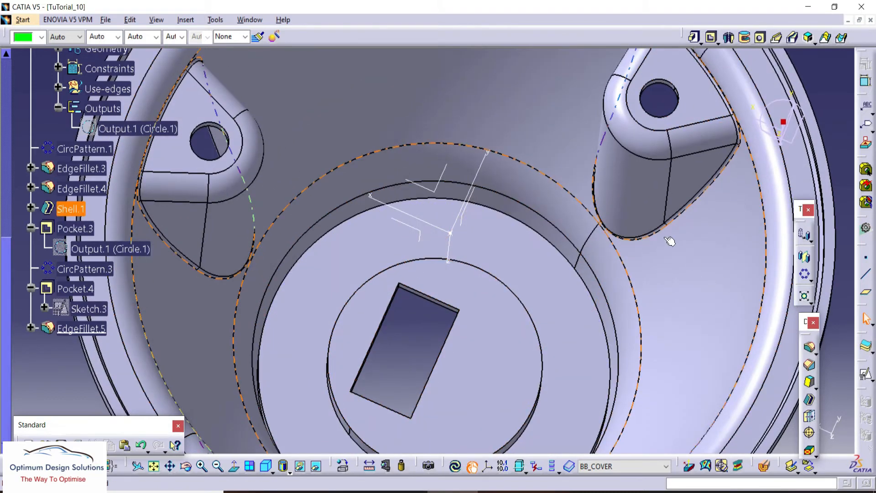
pyautogui.moveTo(484, 297); pyautogui.dragTo(481, 233, button='middle')
pyautogui.click(464, 262)
pyautogui.moveTo(531, 218); pyautogui.dragTo(488, 286, button='middle')
pyautogui.click(492, 161)
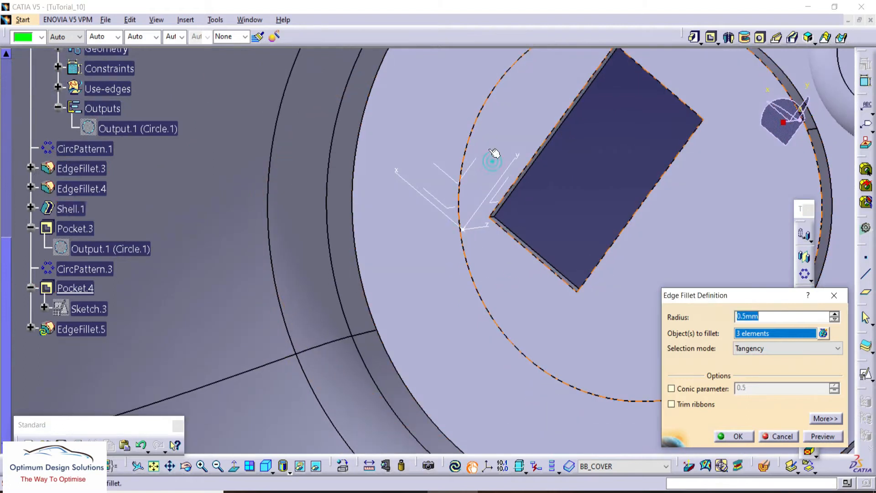
pyautogui.click(484, 120)
pyautogui.moveTo(484, 119); pyautogui.dragTo(725, 345, button='middle')
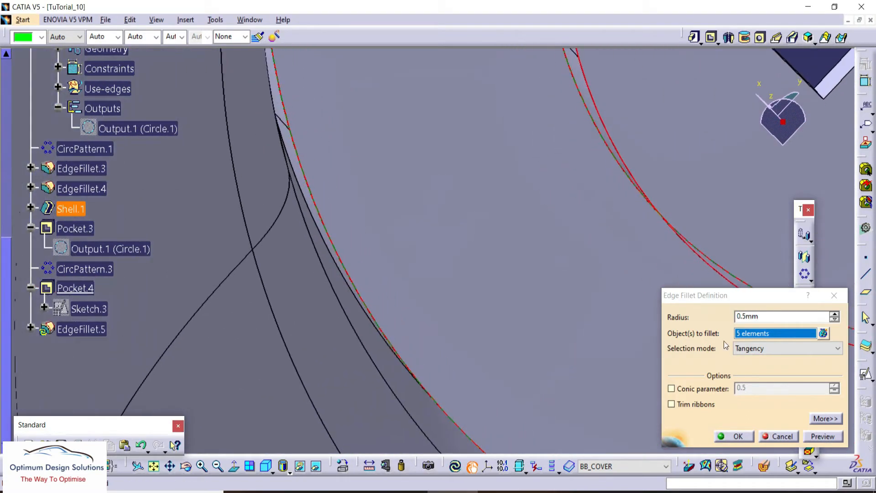
pyautogui.click(738, 430)
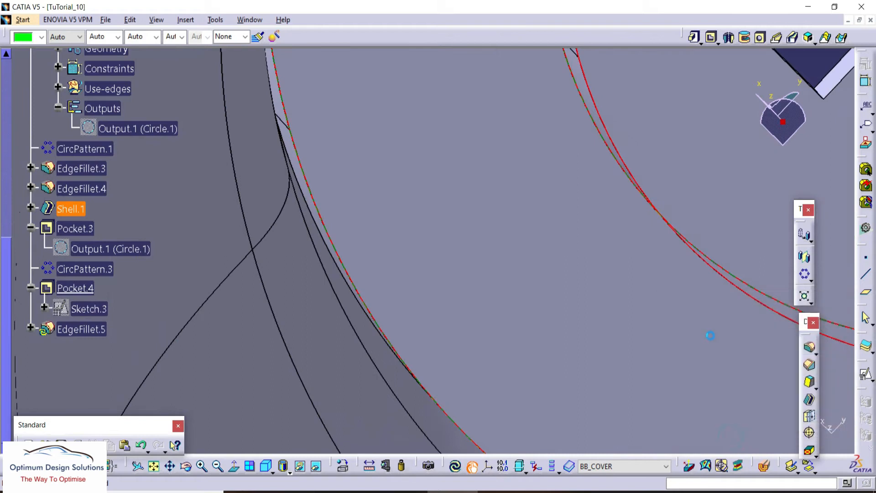
# Fillet the remaining circular edge around the inner top step with a 0.5 mm radius.
pyautogui.click(809, 349)
pyautogui.click(342, 267)
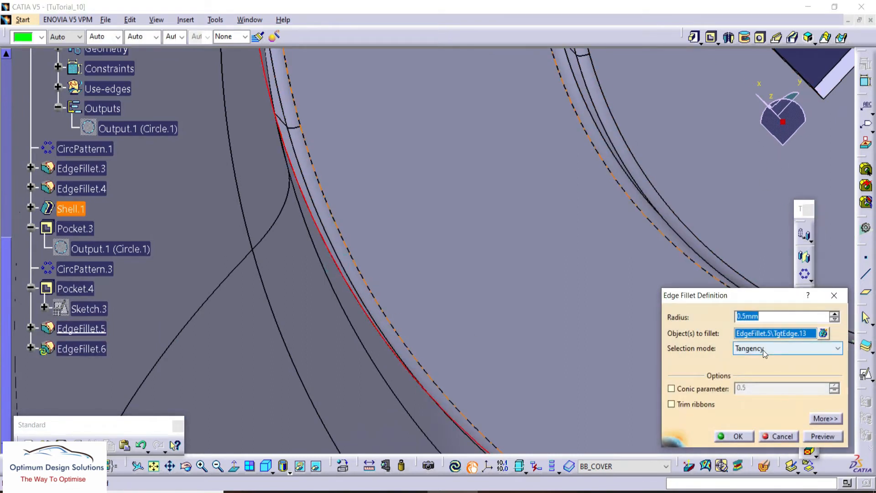
pyautogui.press('Return')
pyautogui.moveTo(443, 168); pyautogui.dragTo(477, 232, button='middle')
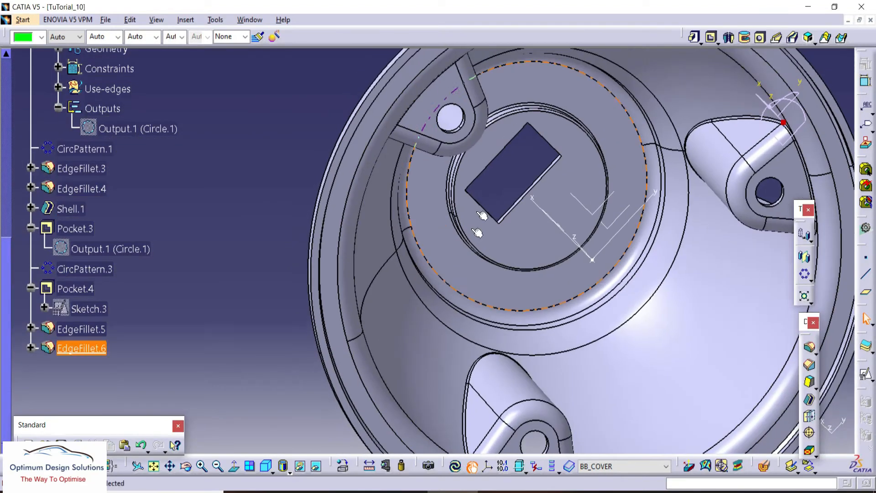
pyautogui.moveTo(425, 175); pyautogui.dragTo(381, 363, button='middle')
pyautogui.moveTo(372, 312); pyautogui.dragTo(449, 322, button='middle')
# Switch to the Tutorial 10 drawing in Windows Photo Viewer and examine the rib layout, width and thickness.
pyautogui.click(602, 491)
pyautogui.scroll(-6, 390, 297)
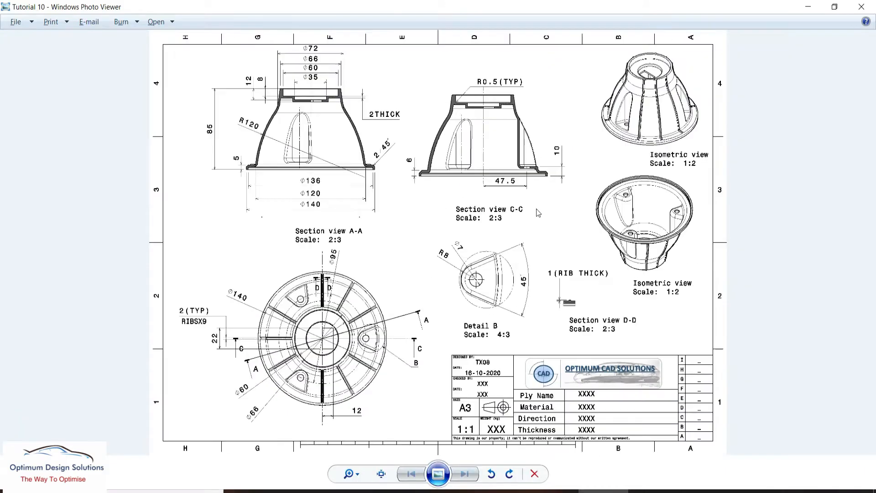
pyautogui.scroll(2, 537, 212)
pyautogui.moveTo(392, 182)
pyautogui.mouseDown()
pyautogui.moveTo(393, 196)
pyautogui.moveTo(299, 230)
pyautogui.mouseUp()
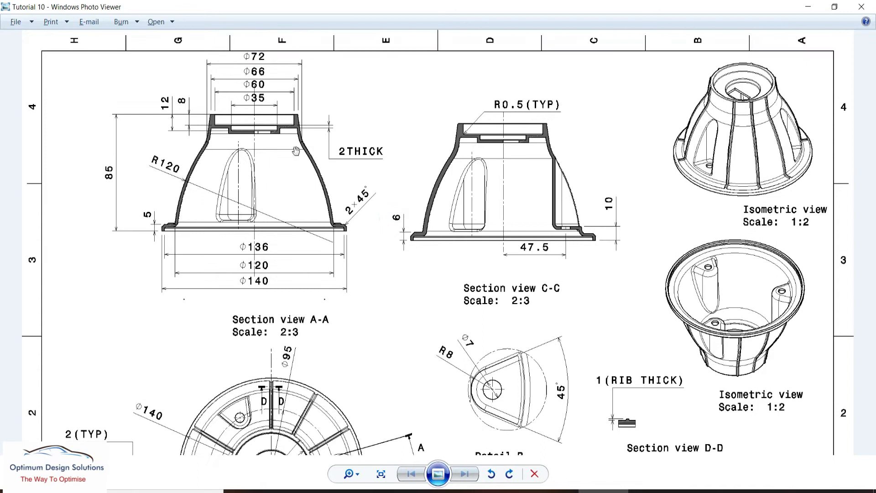
pyautogui.scroll(-3, 388, 365)
pyautogui.scroll(3, 329, 367)
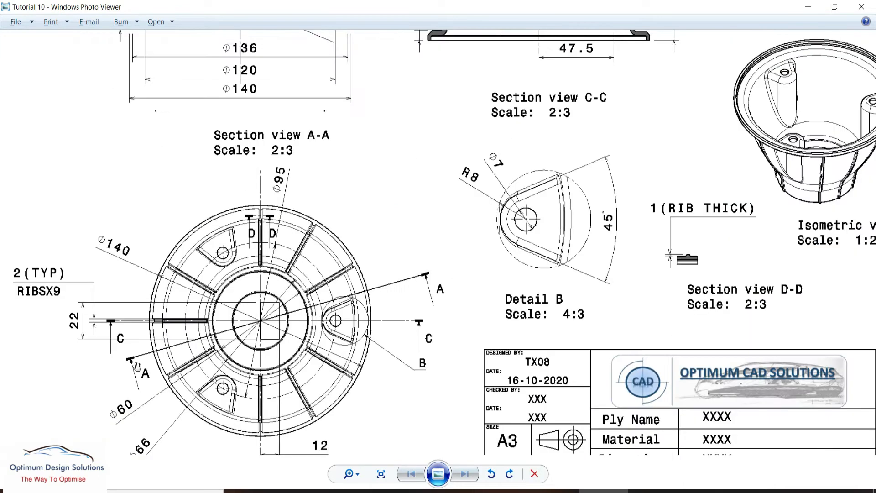
pyautogui.scroll(2, 21, 285)
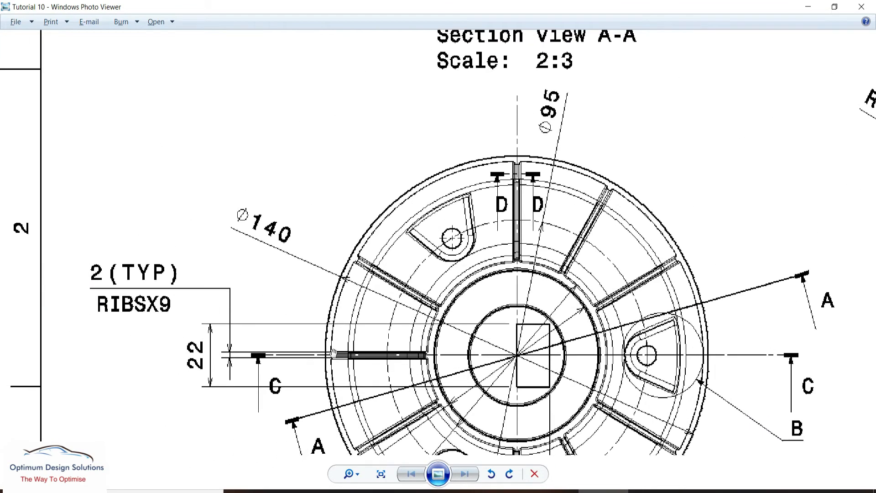
pyautogui.scroll(-2, 319, 269)
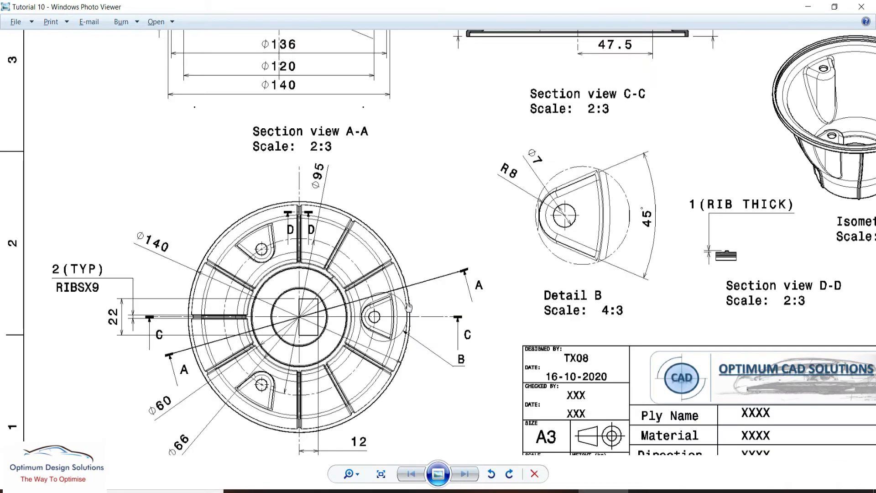
pyautogui.scroll(3, 299, 225)
pyautogui.scroll(2, 434, 240)
pyautogui.scroll(3, 512, 263)
pyautogui.scroll(2, 467, 262)
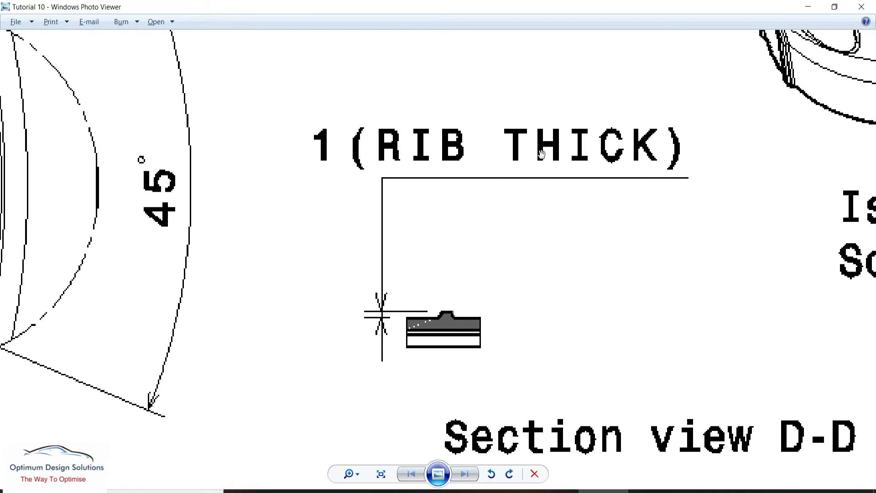
pyautogui.scroll(-4, 335, 223)
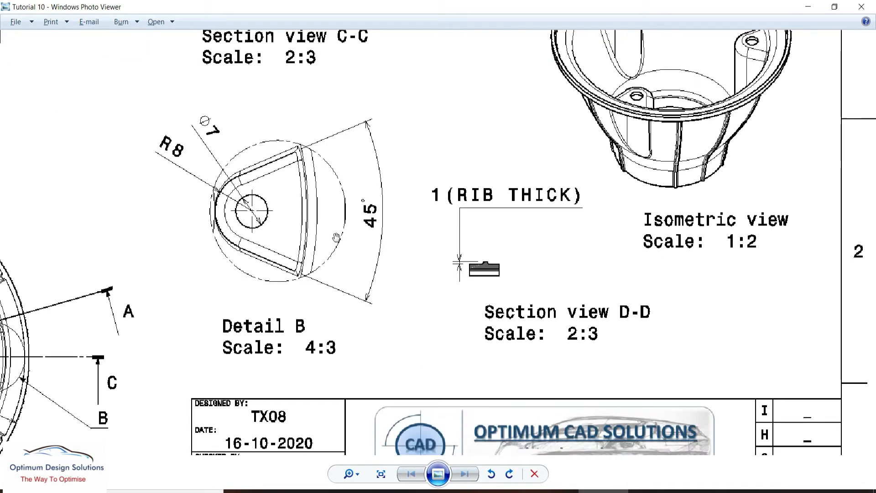
pyautogui.scroll(2, 418, 261)
pyautogui.moveTo(418, 261); pyautogui.dragTo(416, 283)
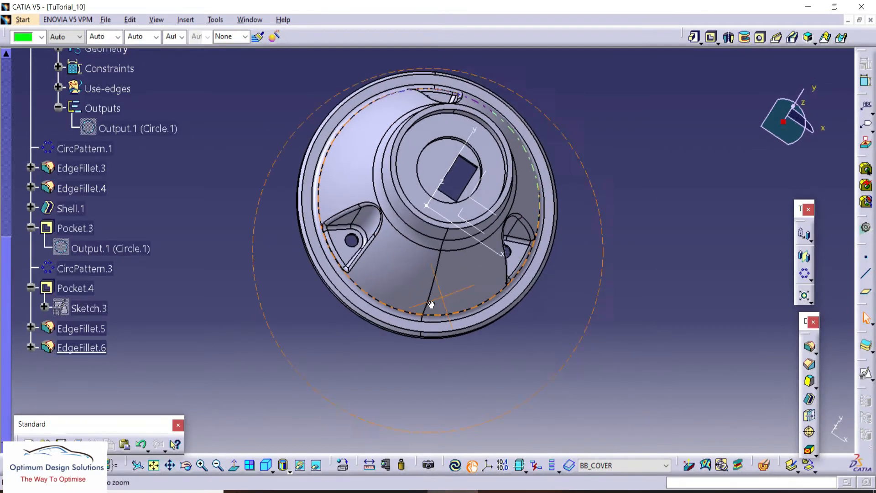
# Insert a new body in the CATIA part and name it RIBS.
pyautogui.hotkey('alt', 'i')
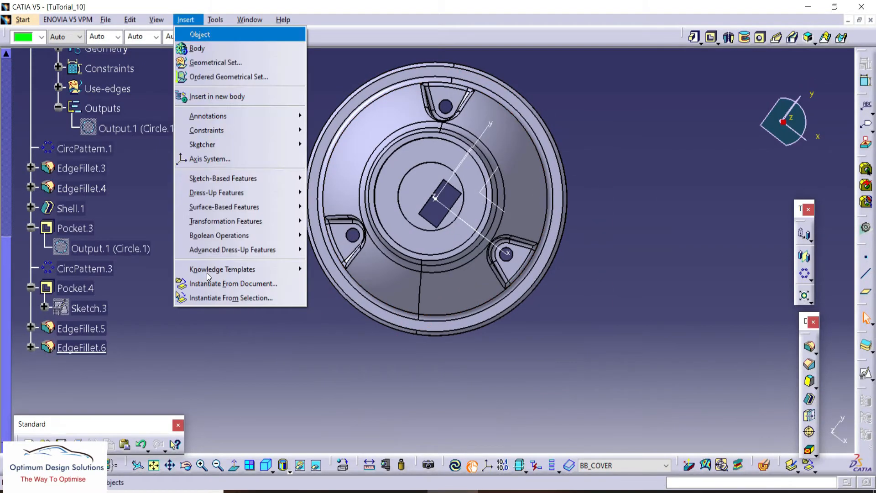
pyautogui.press('g')
pyautogui.click(504, 277)
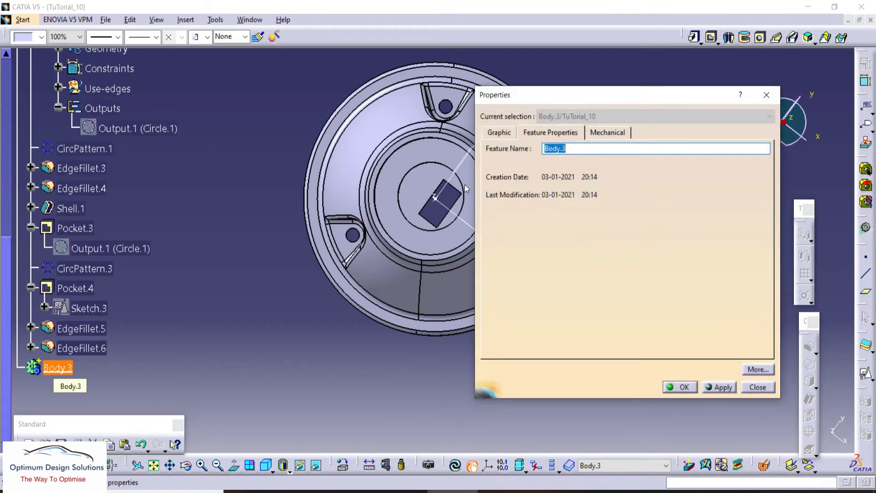
pyautogui.click(680, 387)
# Start a positioned sketch facing the cover's top in the RIBS body and project the inner circle as a construction element.
pyautogui.click(861, 373)
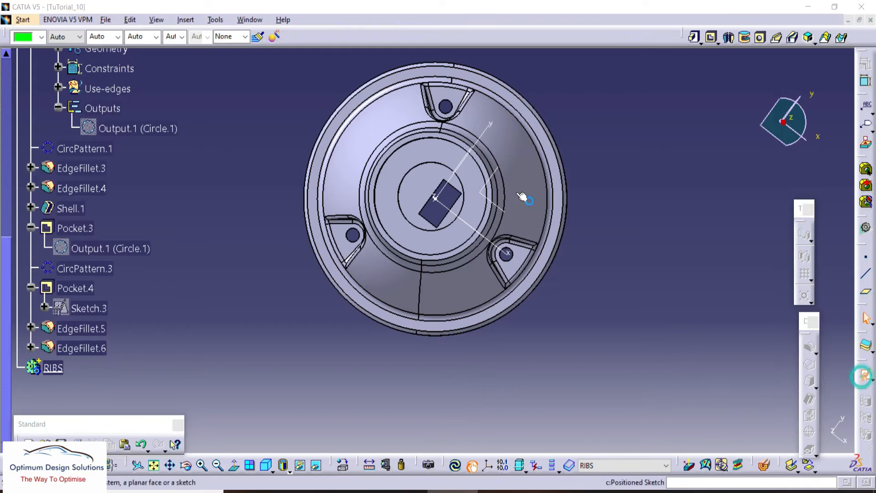
pyautogui.click(780, 432)
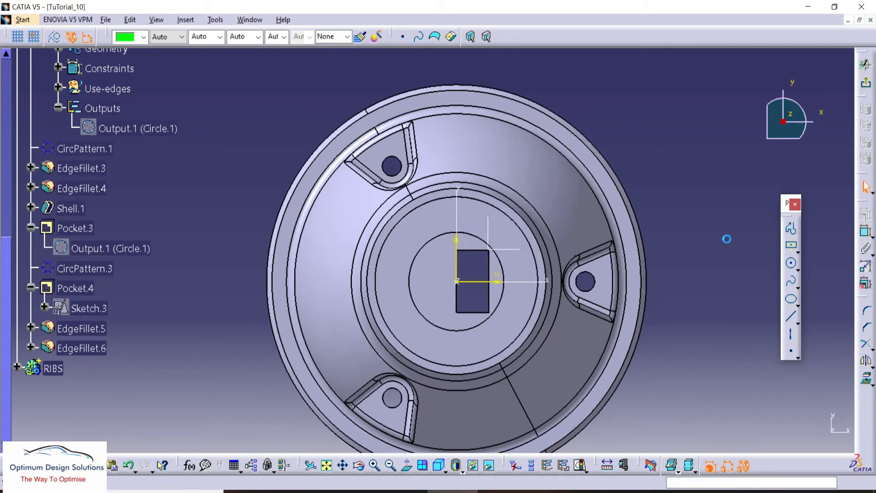
pyautogui.click(865, 378)
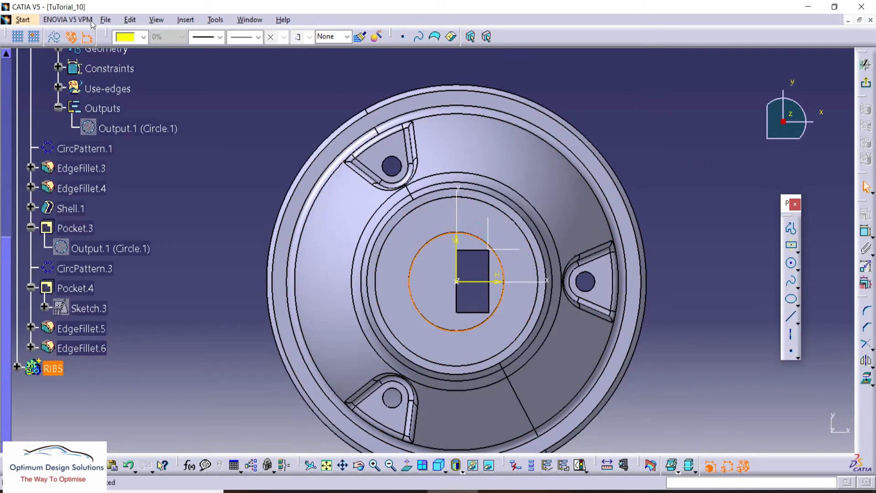
pyautogui.click(706, 134)
# Draw three lines from the sketch origin past the cover's outer rim, one vertical and two slanted to its right.
pyautogui.click(789, 227)
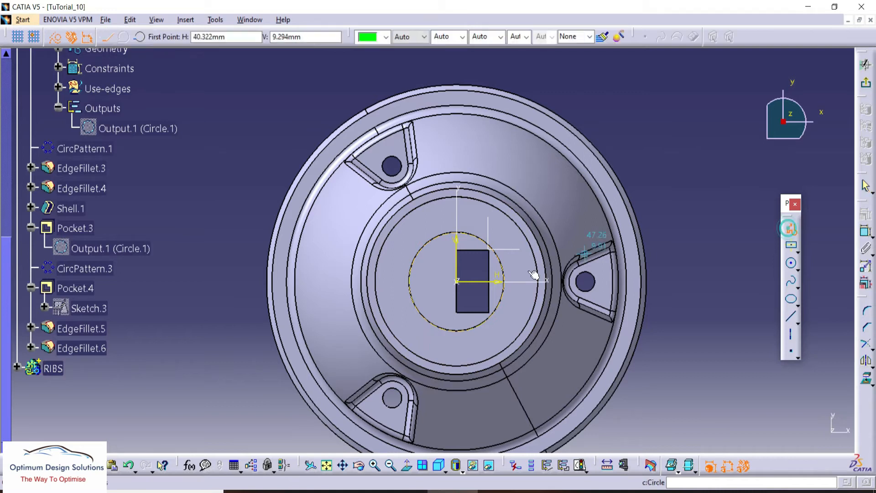
pyautogui.click(457, 281)
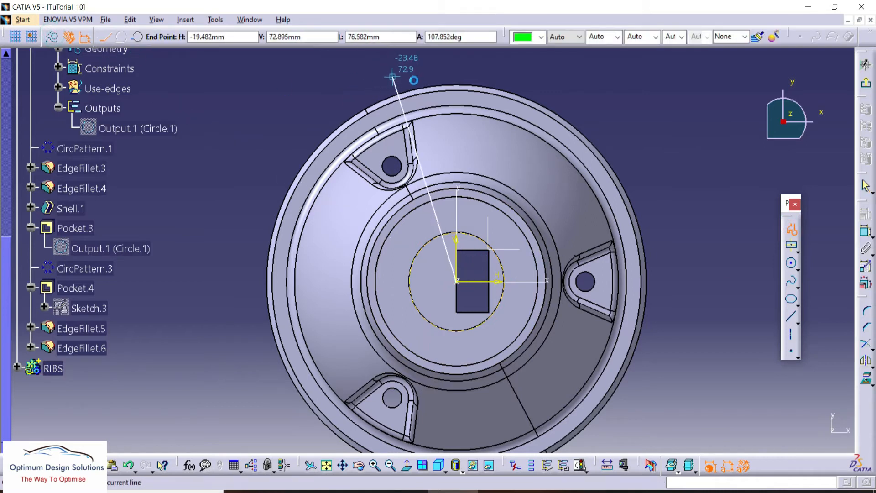
pyautogui.moveTo(462, 64); pyautogui.dragTo(448, 109, button='middle')
pyautogui.click(444, 86)
pyautogui.click(790, 245)
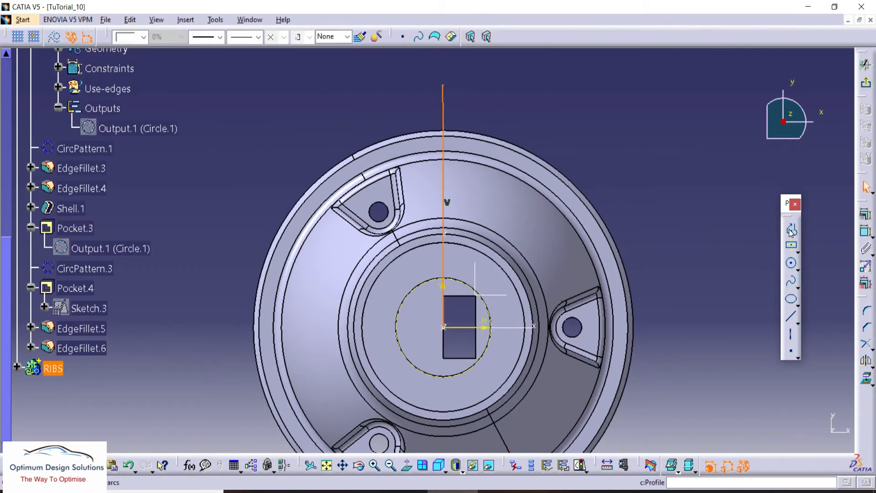
pyautogui.click(447, 330)
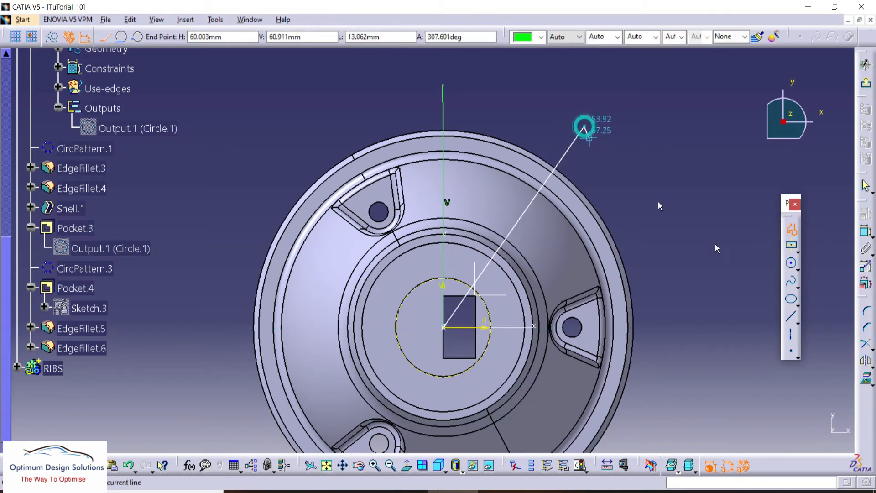
pyautogui.click(584, 126)
pyautogui.click(446, 327)
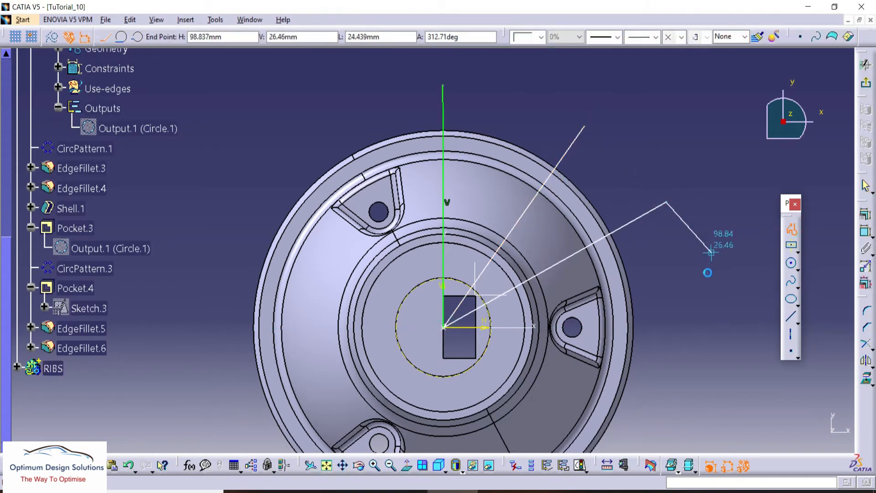
pyautogui.click(666, 202)
# Dimension the angles between each pair of neighbouring rib lines and check the rib spacing in the Tutorial 10 drawing.
pyautogui.click(865, 232)
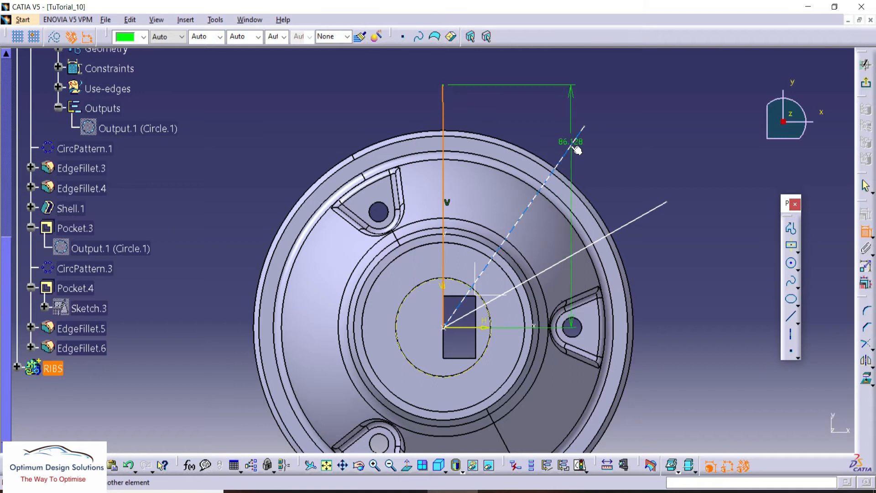
pyautogui.click(621, 190)
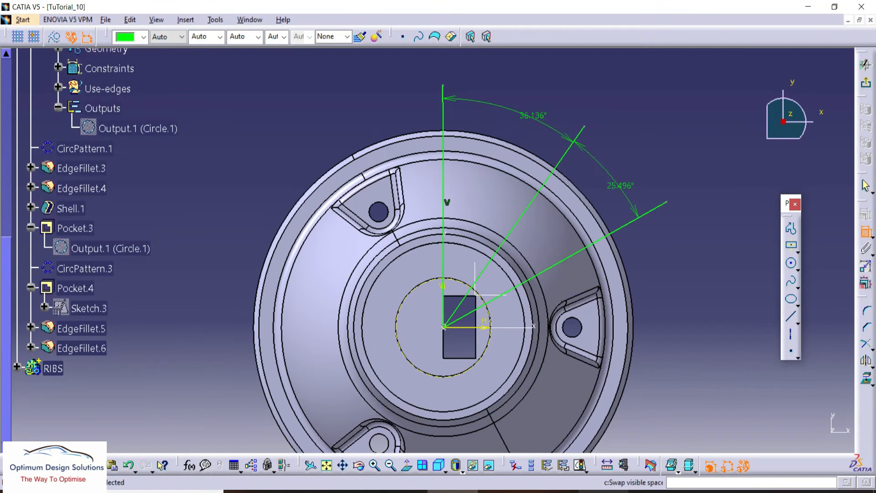
pyautogui.moveTo(603, 491)
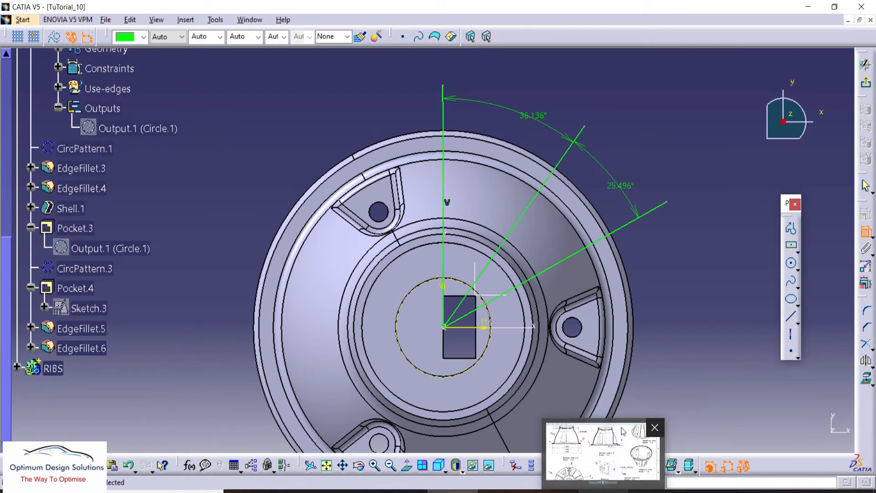
pyautogui.click(673, 303)
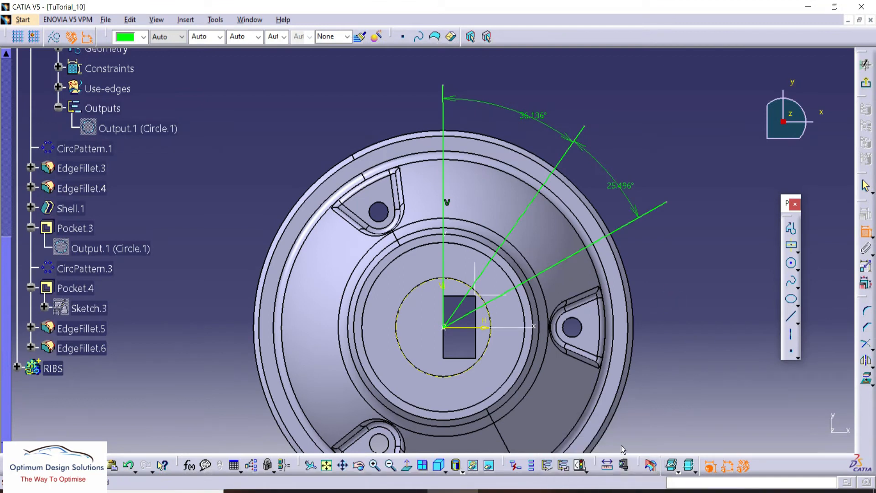
pyautogui.click(603, 491)
pyautogui.moveTo(113, 345); pyautogui.dragTo(93, 336)
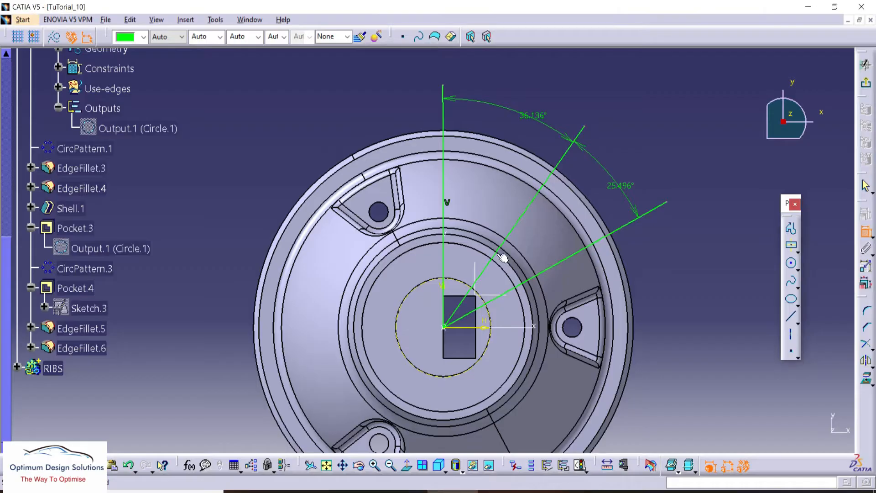
# Set both angles between the rib lines to 30°.
pyautogui.doubleClick(534, 116)
pyautogui.write('30')
pyautogui.press('Return')
pyautogui.doubleClick(601, 167)
pyautogui.write('30')
pyautogui.press('Return')
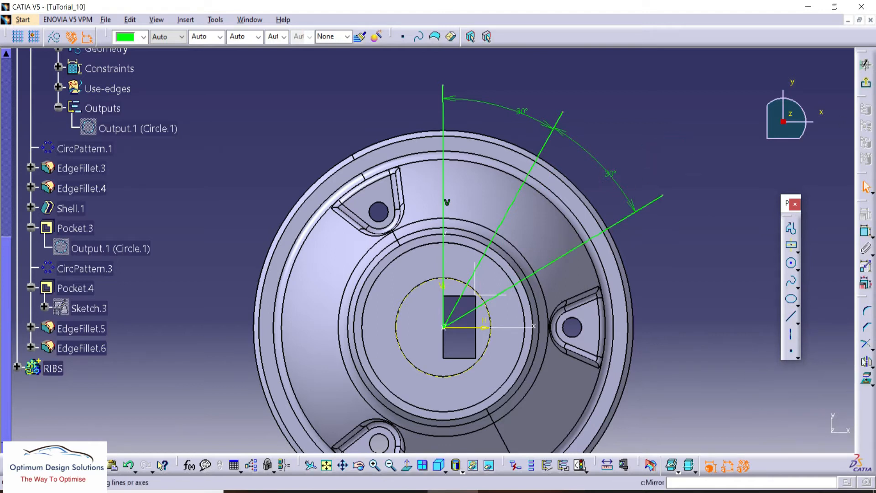
# Quick-trim the three line segments inside the projected construction circle and exit the sketch.
pyautogui.click(872, 368)
pyautogui.click(871, 349)
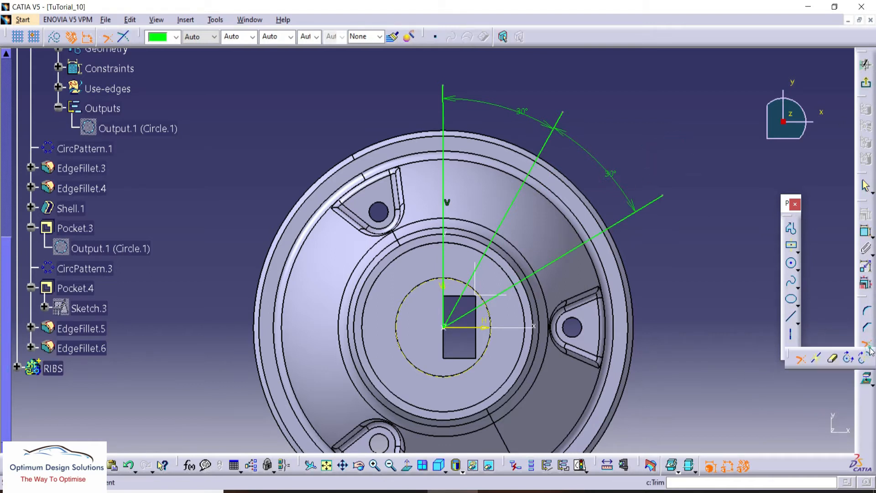
pyautogui.click(831, 360)
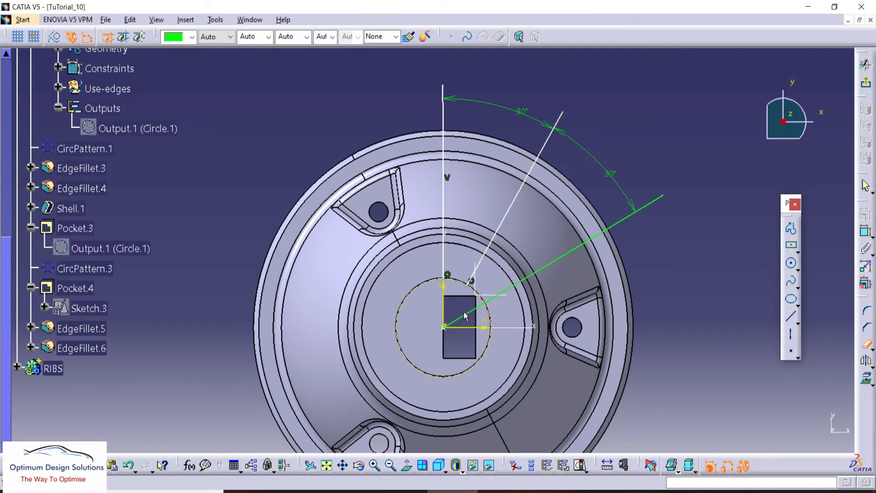
pyautogui.click(733, 146)
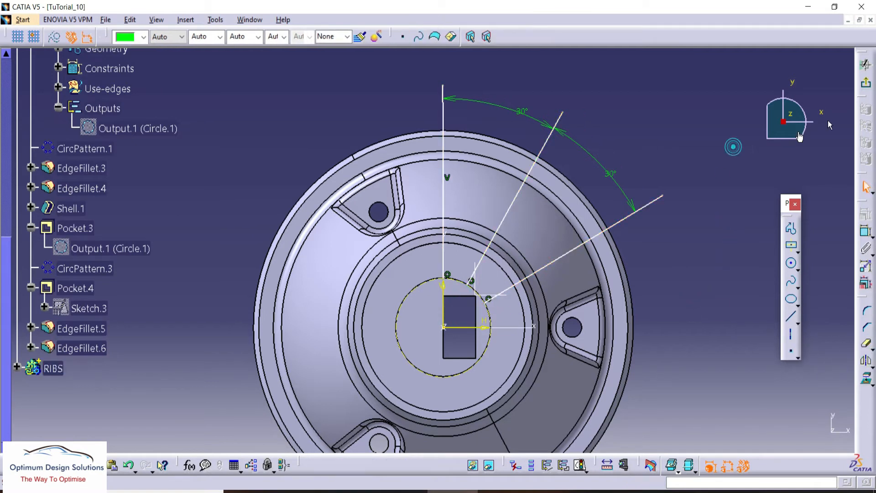
pyautogui.click(863, 86)
# Start a pad from the open rib sketch as a thick pad with 1 mm thickness and Neutral Fiber.
pyautogui.click(694, 38)
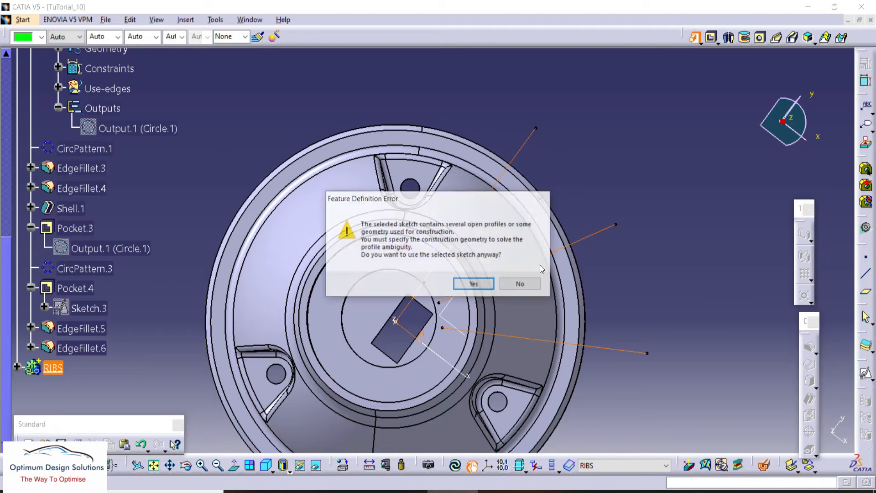
pyautogui.click(471, 283)
pyautogui.click(735, 353)
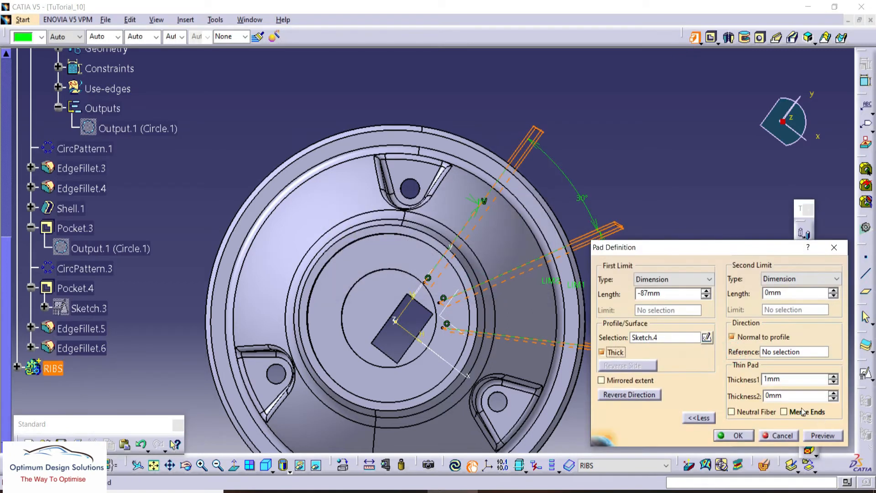
pyautogui.click(751, 413)
pyautogui.moveTo(534, 303); pyautogui.dragTo(445, 164, button='middle')
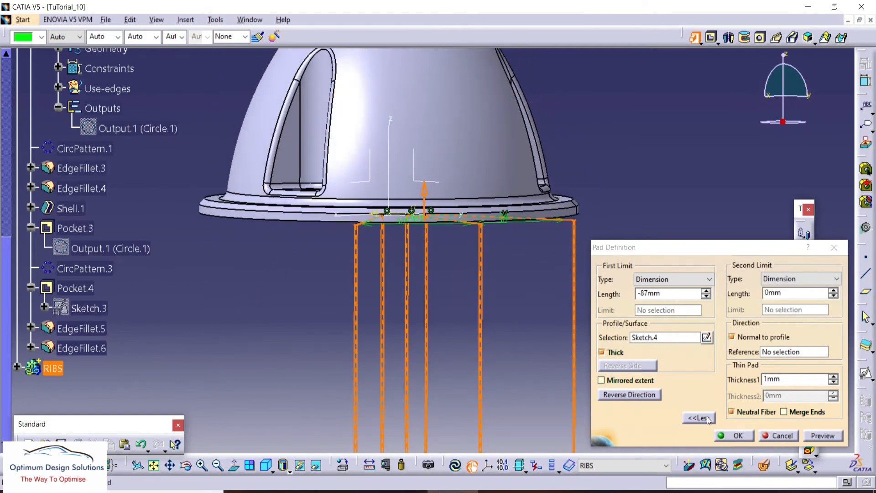
# Reverse the pad direction and set its second limit up to the plane of the cover's top rim face.
pyautogui.click(629, 394)
pyautogui.moveTo(461, 215); pyautogui.dragTo(488, 114, button='middle')
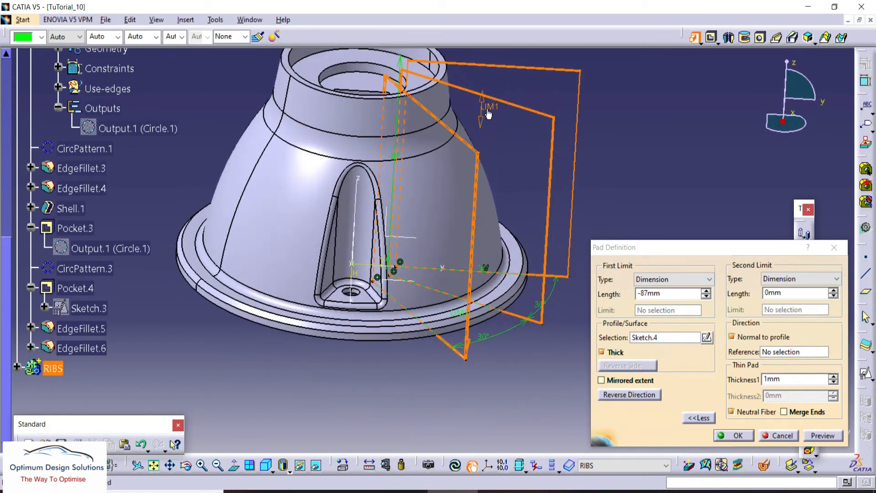
pyautogui.click(796, 279)
pyautogui.click(784, 309)
pyautogui.moveTo(468, 228); pyautogui.dragTo(474, 206, button='middle')
pyautogui.click(468, 203)
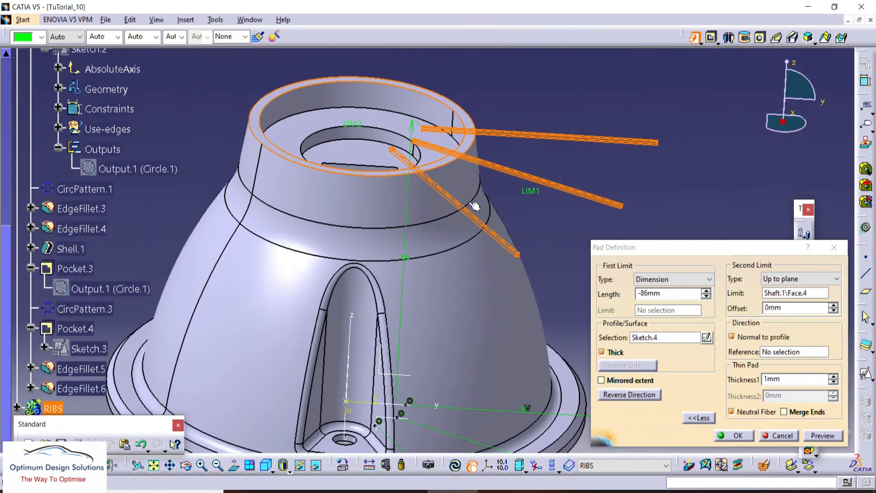
# Set the pad's first limit up to the plane of the cover's base flange face and create the pad.
pyautogui.click(671, 281)
pyautogui.click(661, 319)
pyautogui.moveTo(417, 338); pyautogui.dragTo(461, 137, button='middle')
pyautogui.click(405, 225)
pyautogui.moveTo(407, 142); pyautogui.dragTo(375, 269, button='middle')
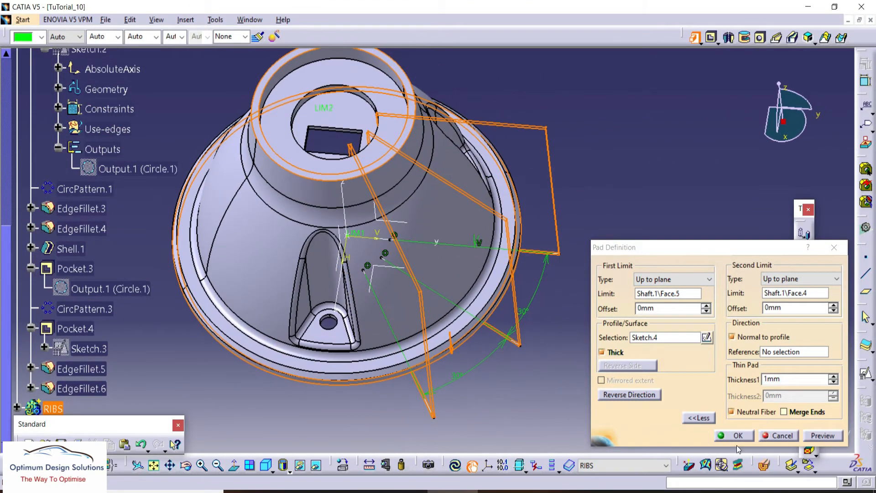
pyautogui.click(735, 438)
# Pattern the rib pad around the cover's central axis as a complete crown with 3 instances.
pyautogui.moveTo(466, 291); pyautogui.dragTo(488, 209, button='middle')
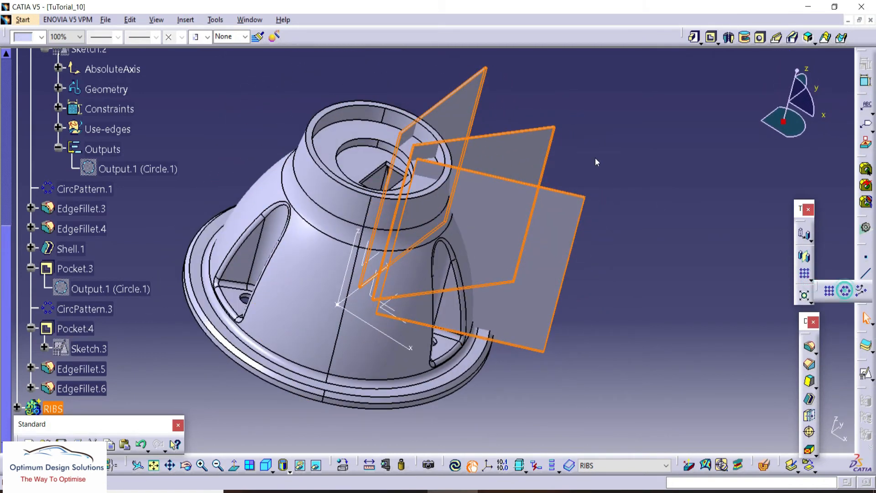
pyautogui.click(771, 264)
pyautogui.click(767, 302)
pyautogui.moveTo(460, 256); pyautogui.dragTo(436, 145, button='middle')
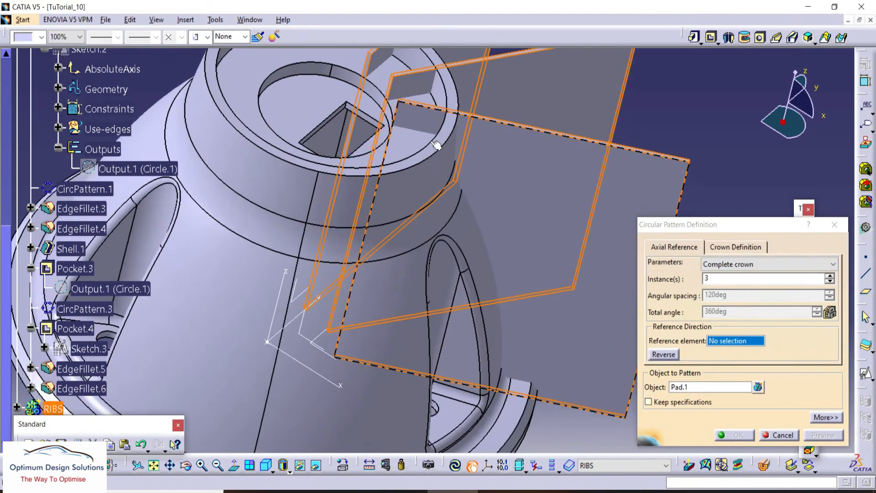
pyautogui.click(283, 154)
pyautogui.moveTo(392, 176); pyautogui.dragTo(437, 283, button='middle')
pyautogui.click(741, 435)
pyautogui.moveTo(426, 228); pyautogui.dragTo(447, 225, button='middle')
pyautogui.scroll(1, 388, 306)
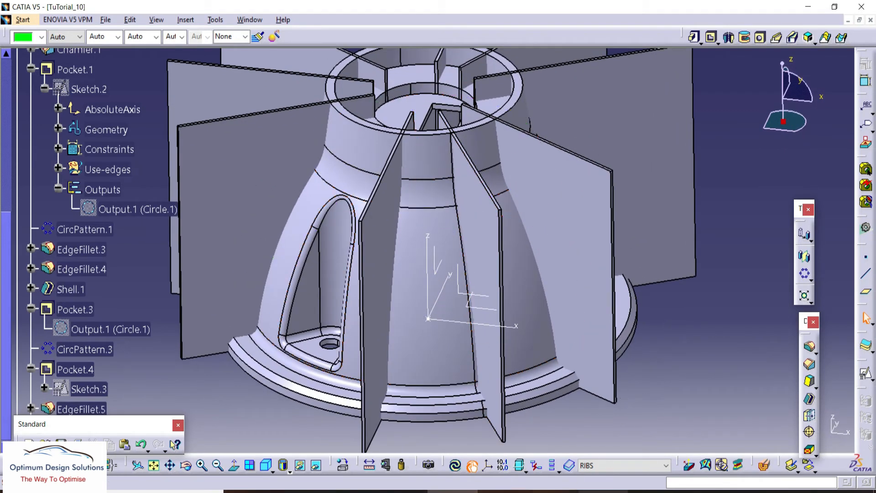
# Switch to the Tutorial 10 drawing in Windows Photo Viewer and compare the rib arrangement and section view D-D.
pyautogui.click(494, 491)
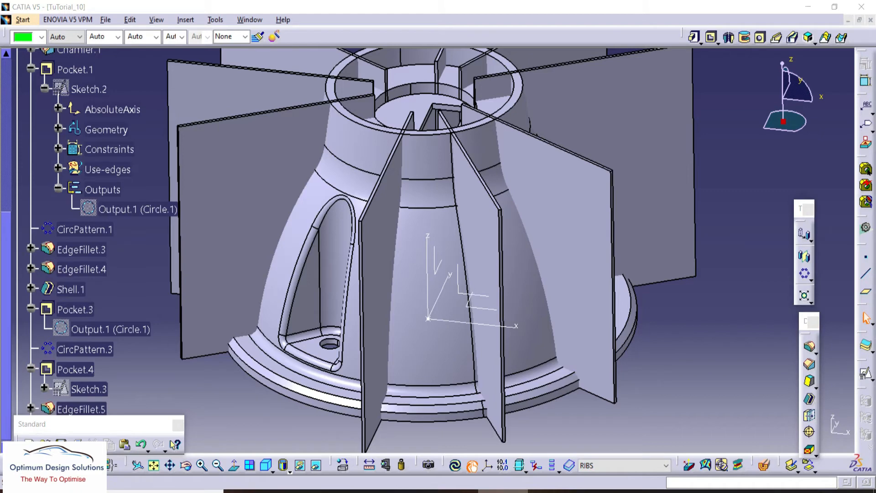
pyautogui.rightClick(495, 491)
pyautogui.click(640, 313)
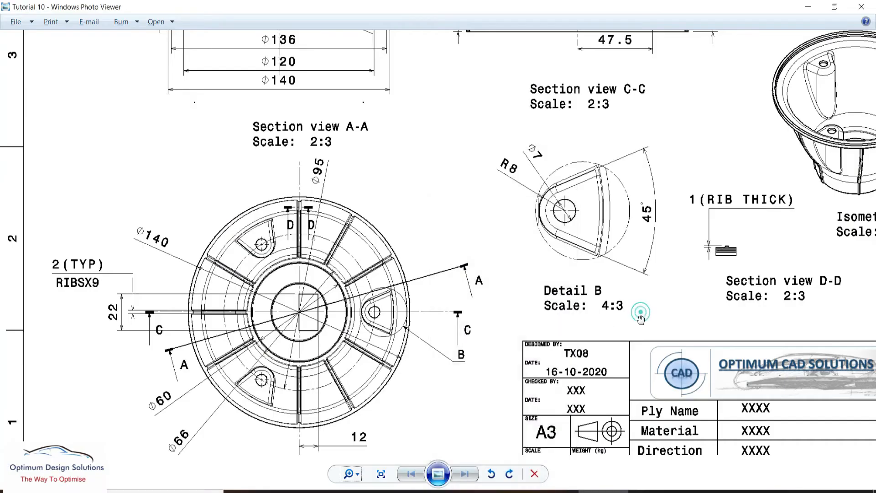
pyautogui.scroll(2, 723, 253)
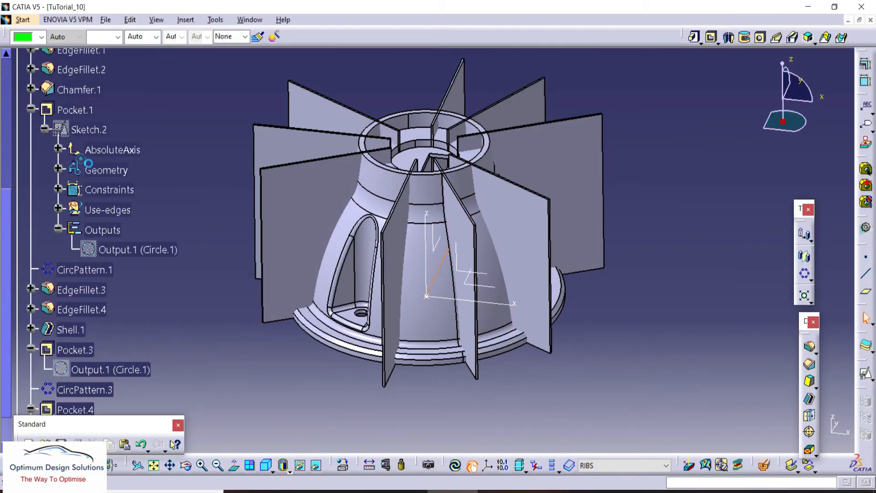
# Collapse the specification tree in CATIA and hide the BB_COVER body.
pyautogui.scroll(3, 27, 134)
pyautogui.click(39, 154)
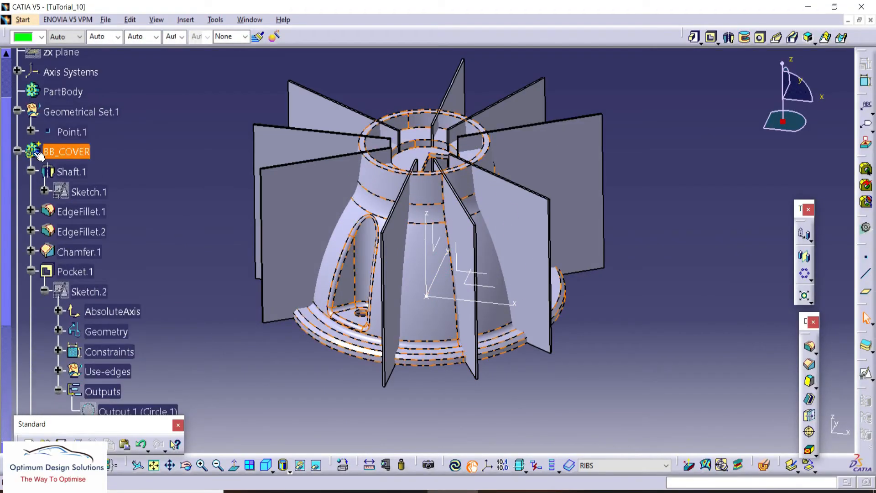
pyautogui.rightClick(69, 152)
pyautogui.click(92, 348)
pyautogui.click(142, 222)
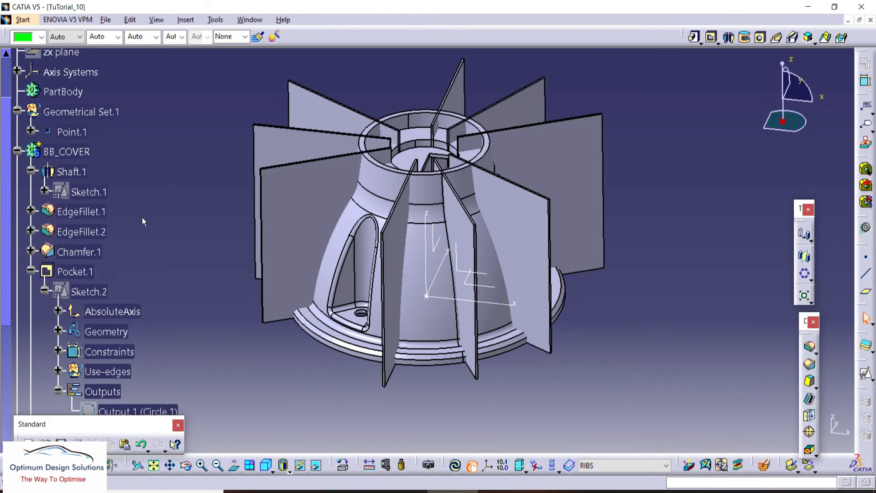
pyautogui.click(157, 19)
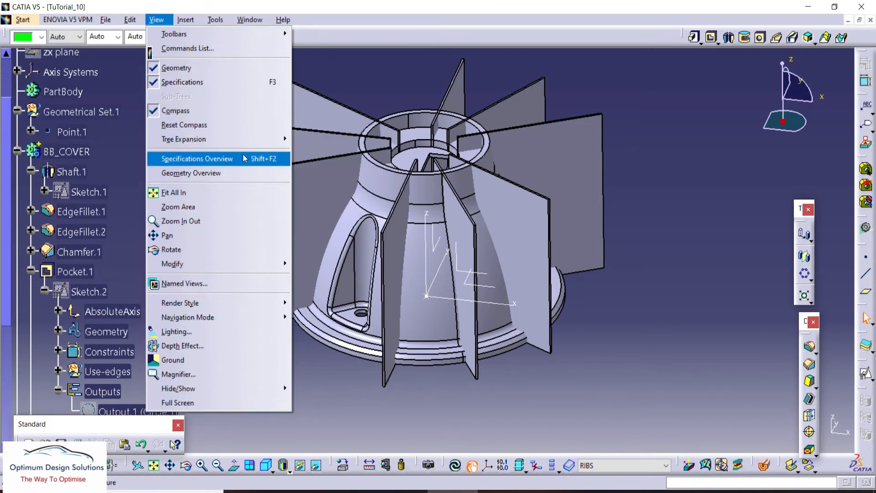
pyautogui.moveTo(220, 140)
pyautogui.click(319, 152)
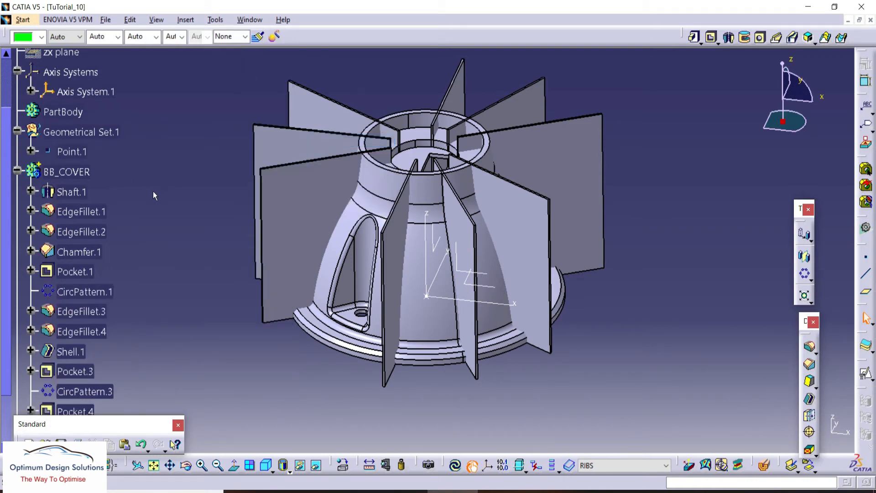
pyautogui.click(17, 170)
pyautogui.rightClick(69, 171)
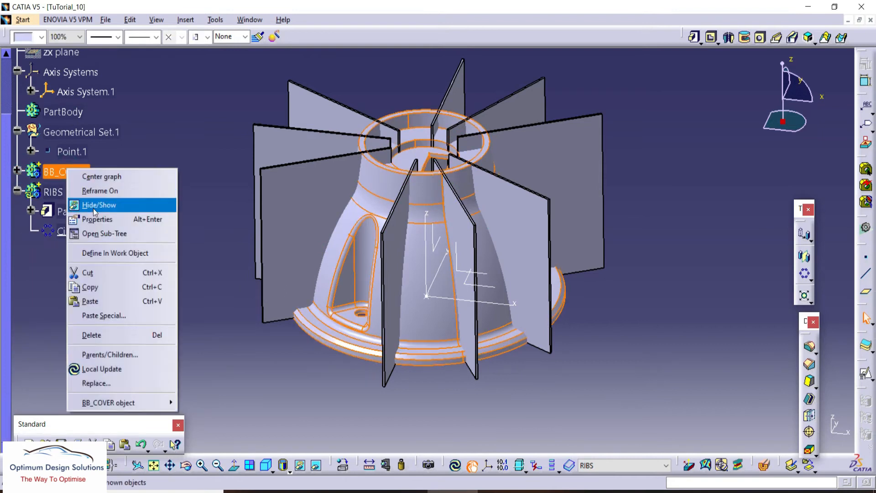
pyautogui.click(95, 205)
# Paste a copy of the BB_COVER body As Result With Link and show the pasted body.
pyautogui.rightClick(72, 170)
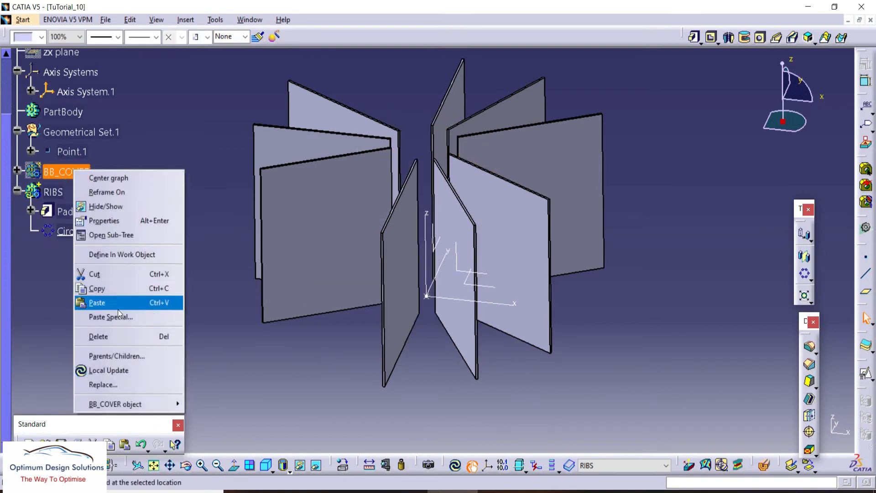
pyautogui.click(117, 315)
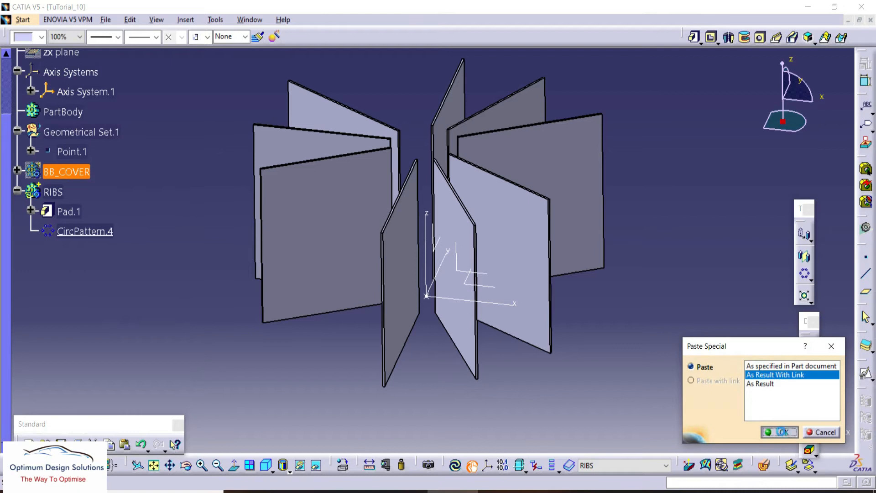
pyautogui.press('Return')
pyautogui.rightClick(79, 251)
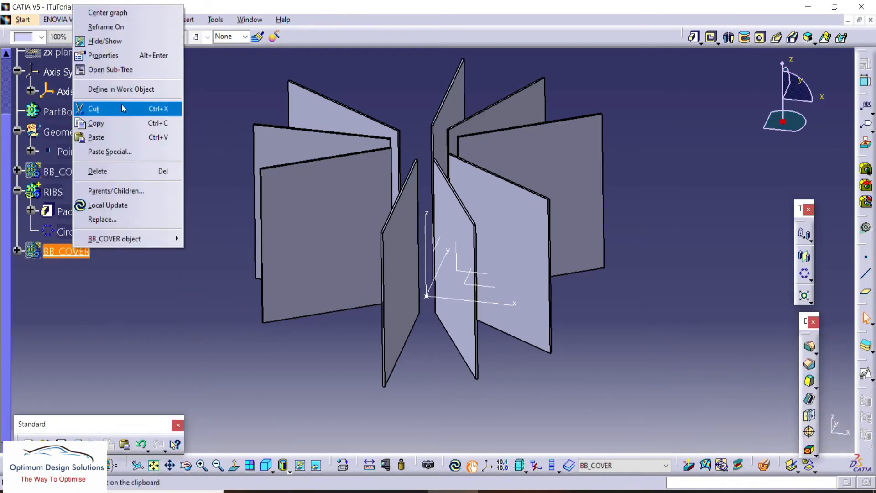
pyautogui.click(108, 41)
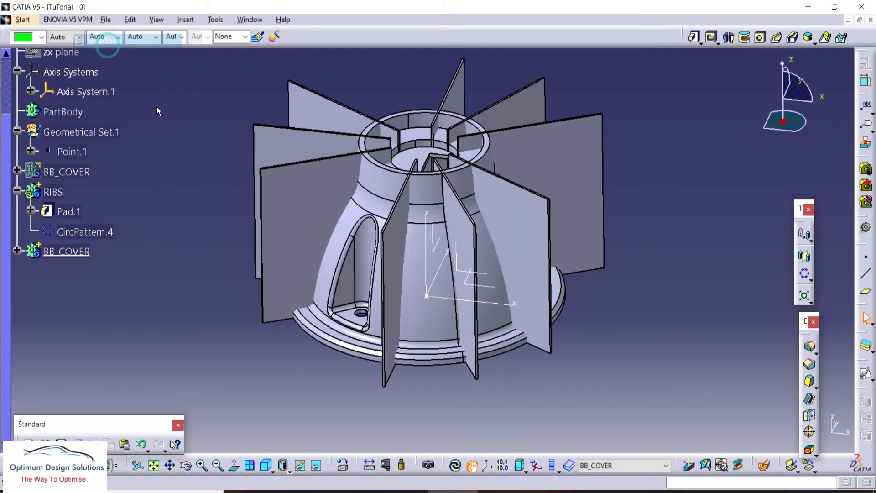
# Apply a Thickness feature to the outer surface of the pasted BB_COVER copy.
pyautogui.click(809, 417)
pyautogui.click(416, 261)
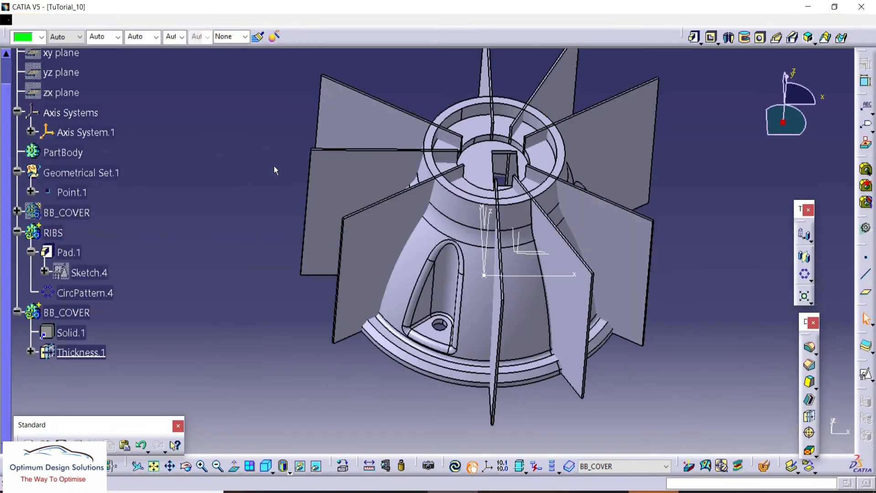
pyautogui.moveTo(472, 224); pyautogui.dragTo(448, 219, button='middle')
# Intersect the RIBS body with the pasted, thickened BB_COVER body to trim the ribs to its profile.
pyautogui.rightClick(61, 236)
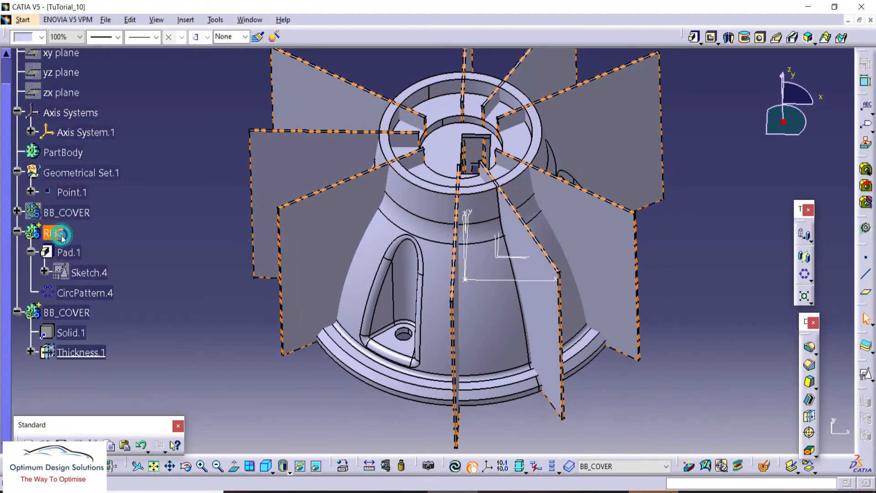
pyautogui.moveTo(129, 470)
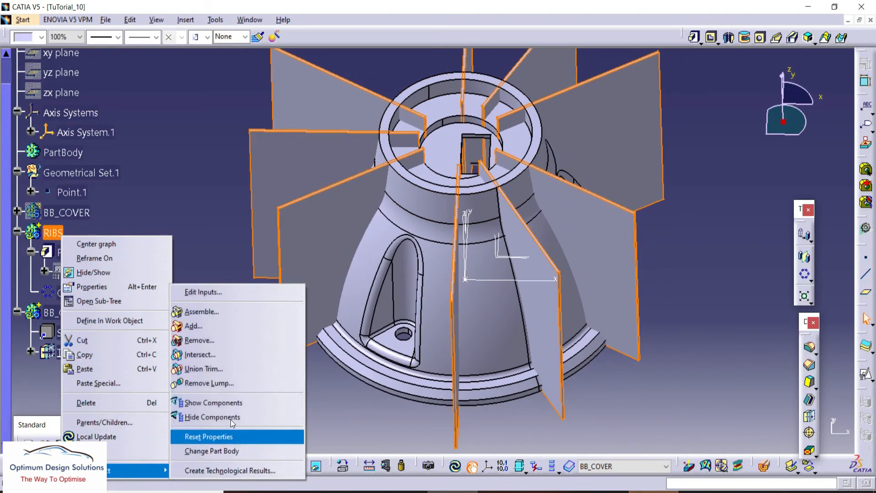
pyautogui.click(225, 354)
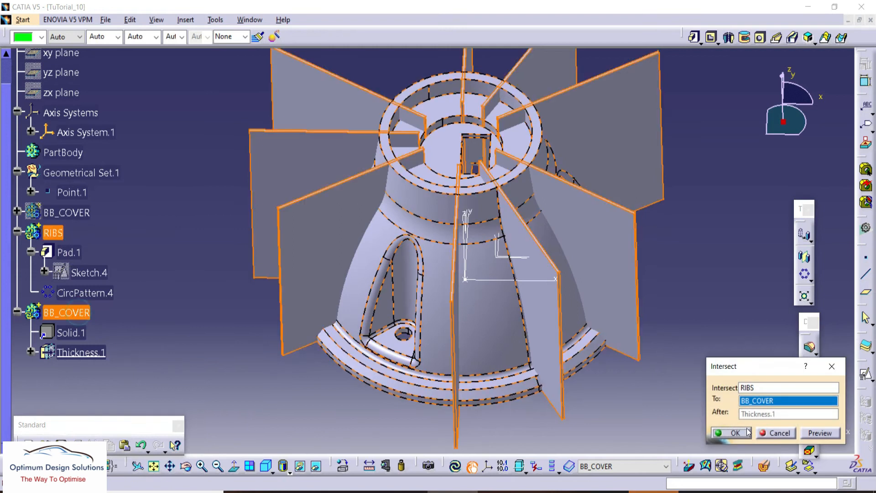
pyautogui.click(730, 432)
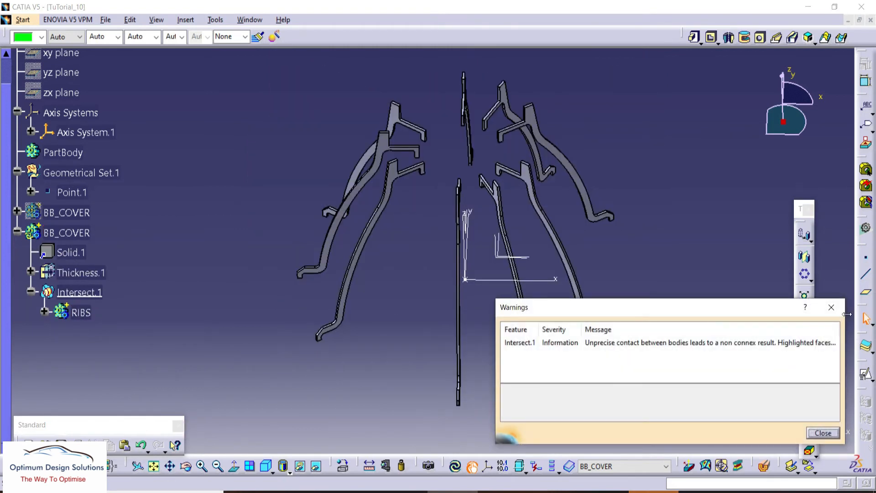
pyautogui.click(831, 307)
pyautogui.moveTo(623, 252); pyautogui.dragTo(483, 264, button='middle')
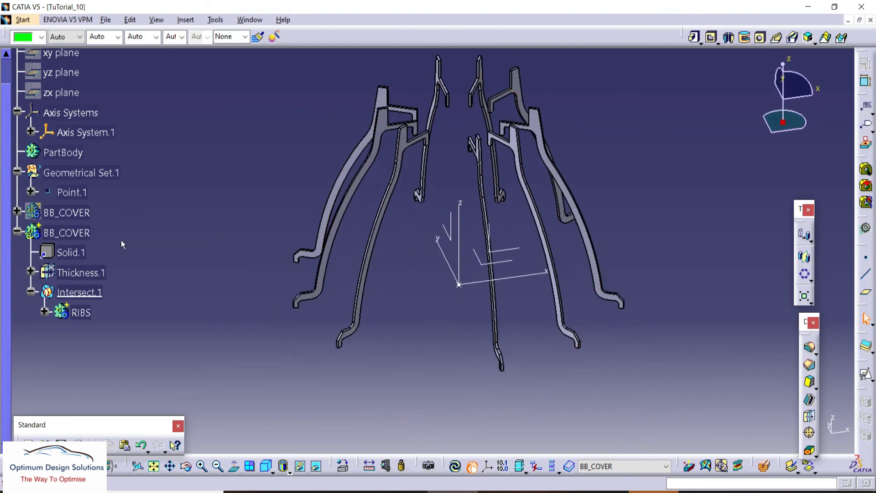
# Show the original BB_COVER body and measure the rib's height above the cover's flange face.
pyautogui.rightClick(69, 213)
pyautogui.click(94, 250)
pyautogui.moveTo(349, 247); pyautogui.dragTo(352, 481, button='middle')
pyautogui.click(370, 466)
pyautogui.click(455, 265)
pyautogui.click(452, 269)
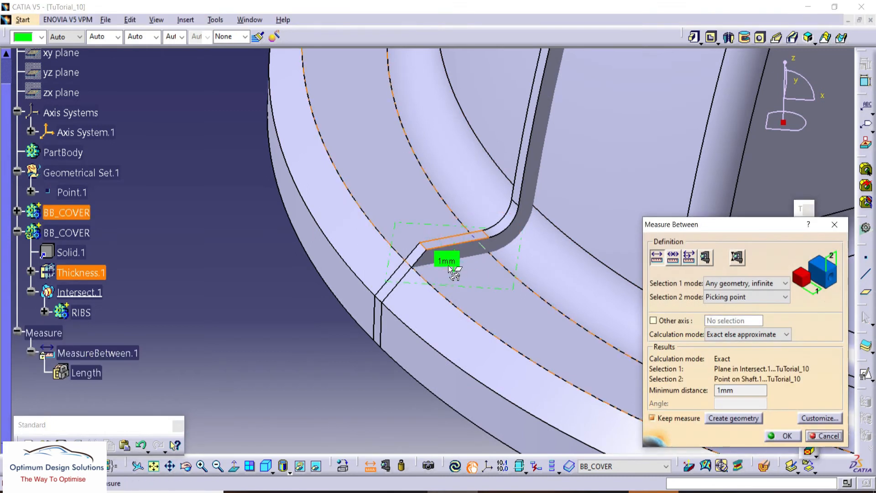
pyautogui.press('Escape')
pyautogui.moveTo(278, 276); pyautogui.dragTo(307, 366, button='middle')
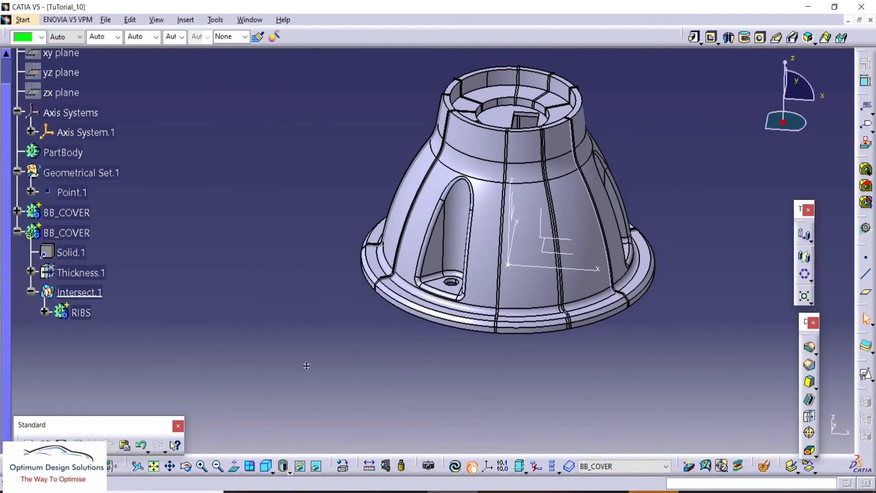
# Add the original BB_COVER body to the PartBody with a Boolean Add.
pyautogui.click(72, 251)
pyautogui.rightClick(79, 218)
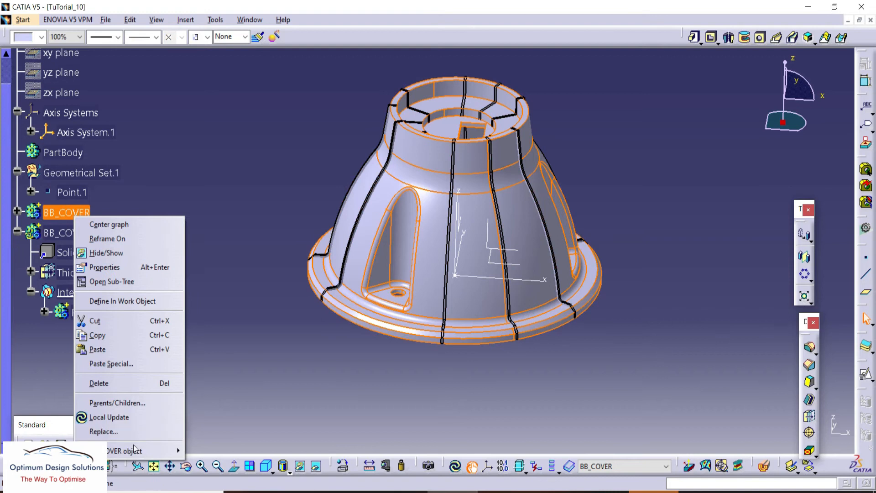
pyautogui.moveTo(134, 450)
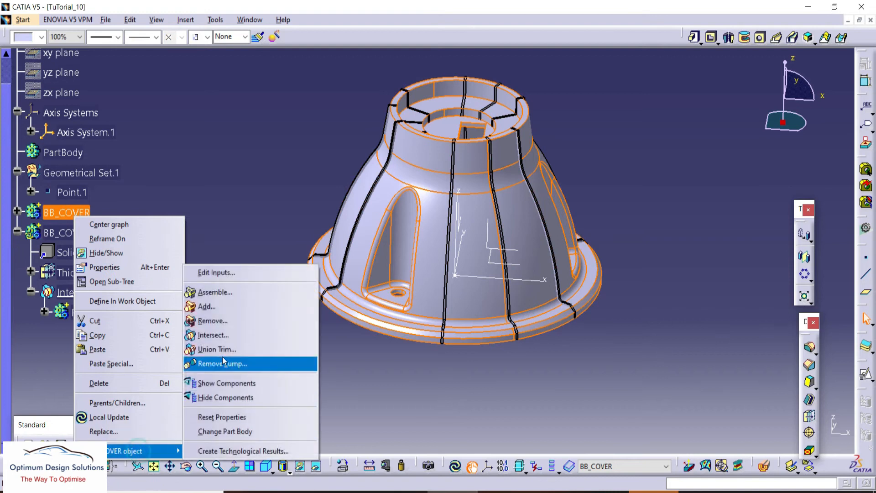
pyautogui.click(207, 306)
pyautogui.click(68, 153)
pyautogui.click(729, 431)
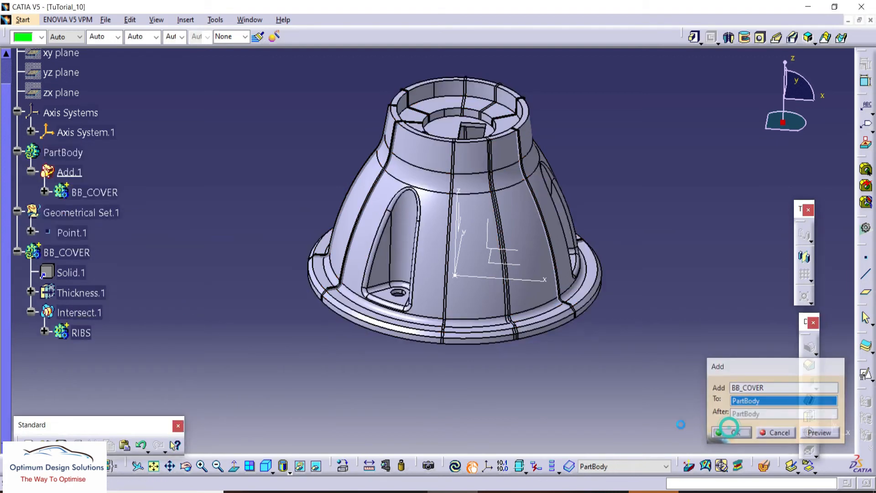
# Add the remaining BB_COVER body containing the intersected ribs to the PartBody.
pyautogui.rightClick(72, 253)
pyautogui.moveTo(133, 244)
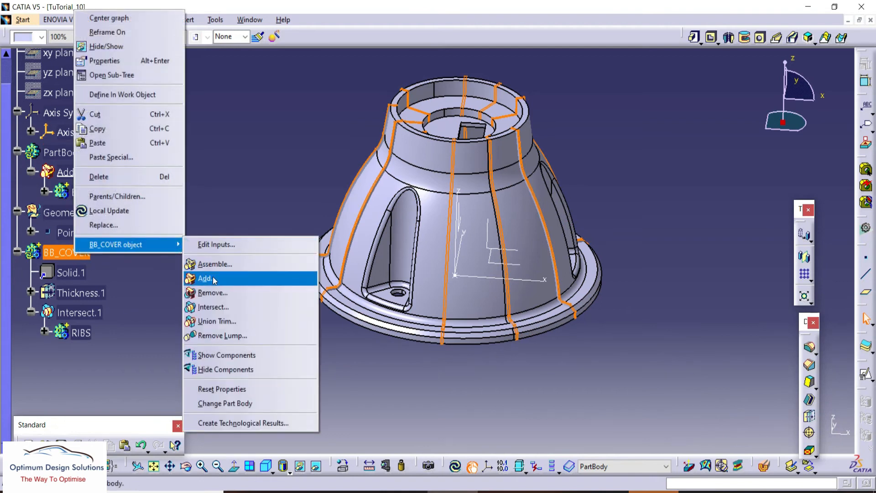
pyautogui.click(205, 278)
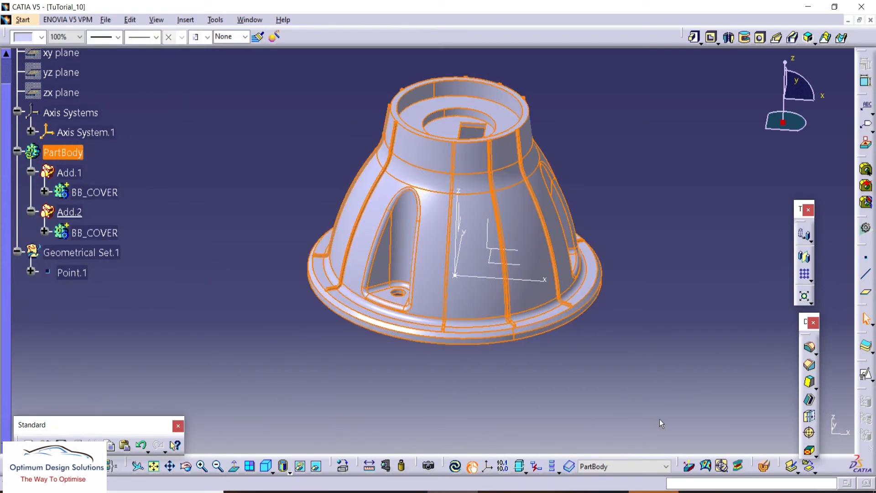
# Fillet the lengthwise edges of all nine ribs on the cover with a 0.5 mm radius in Tangency mode.
pyautogui.moveTo(674, 372); pyautogui.dragTo(472, 328, button='middle')
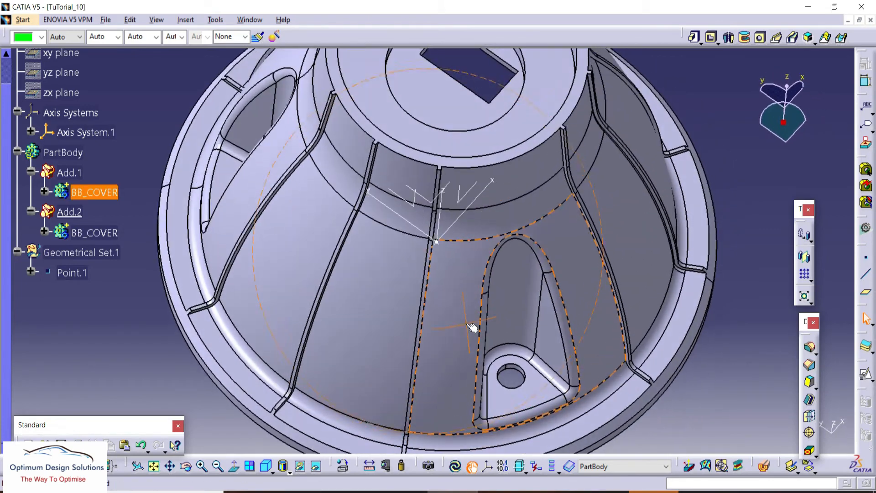
pyautogui.click(810, 352)
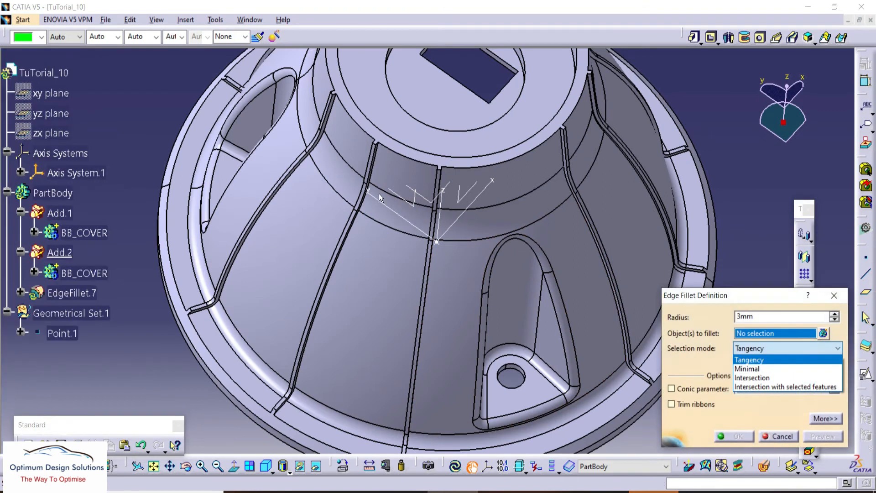
pyautogui.click(489, 277)
pyautogui.moveTo(347, 209); pyautogui.dragTo(440, 159, button='middle')
pyautogui.click(561, 206)
pyautogui.moveTo(538, 205); pyautogui.dragTo(388, 198, button='middle')
pyautogui.moveTo(516, 389); pyautogui.dragTo(483, 248, button='middle')
pyautogui.click(504, 158)
pyautogui.moveTo(506, 196); pyautogui.dragTo(478, 202, button='middle')
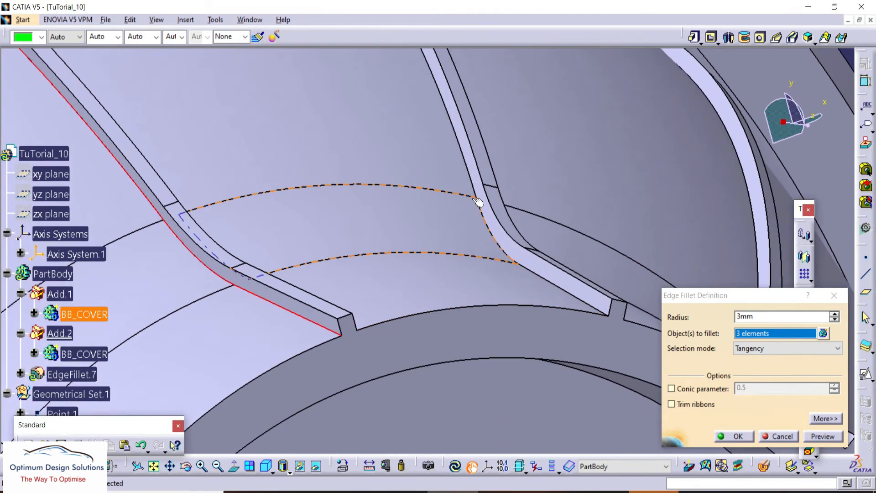
pyautogui.click(740, 153)
pyautogui.moveTo(740, 154); pyautogui.dragTo(357, 216, button='middle')
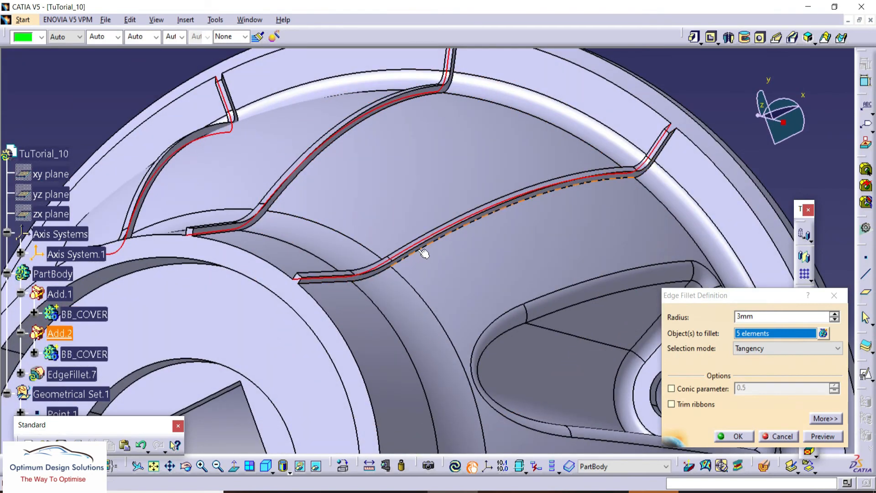
pyautogui.click(424, 254)
pyautogui.moveTo(420, 250); pyautogui.dragTo(583, 235, button='middle')
pyautogui.click(523, 228)
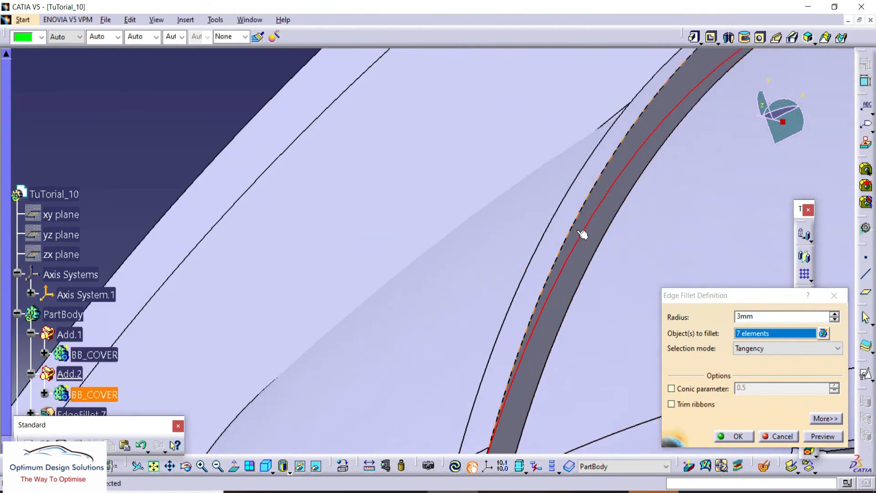
pyautogui.moveTo(491, 177); pyautogui.dragTo(405, 222, button='middle')
pyautogui.moveTo(410, 143); pyautogui.dragTo(538, 236, button='middle')
pyautogui.click(441, 243)
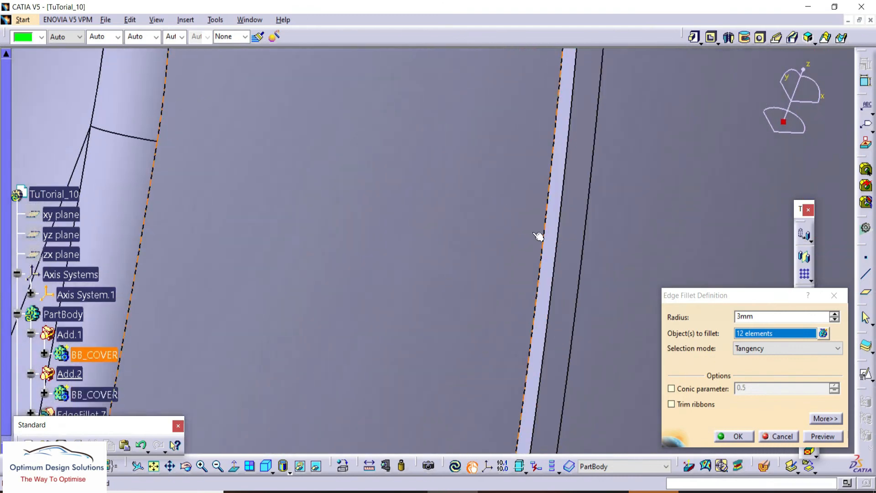
pyautogui.moveTo(531, 191); pyautogui.dragTo(524, 262, button='middle')
pyautogui.click(609, 243)
pyautogui.moveTo(609, 243); pyautogui.dragTo(529, 204, button='middle')
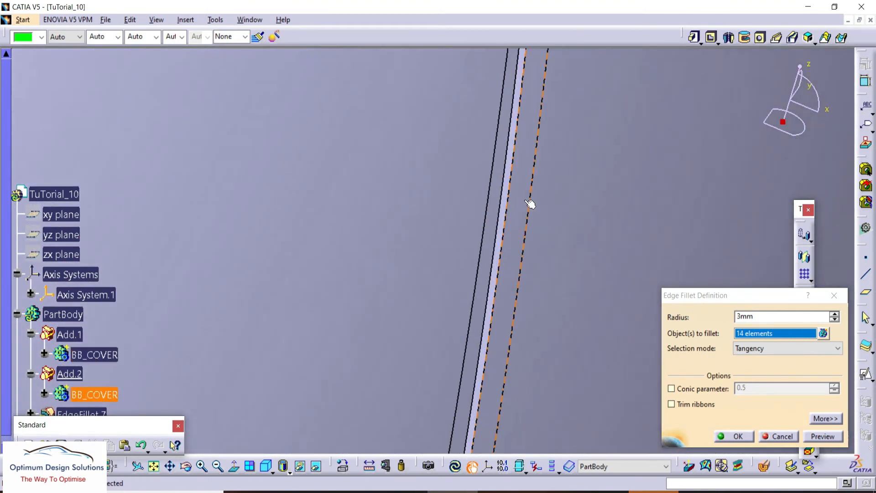
pyautogui.click(501, 231)
pyautogui.moveTo(501, 232); pyautogui.dragTo(301, 216, button='middle')
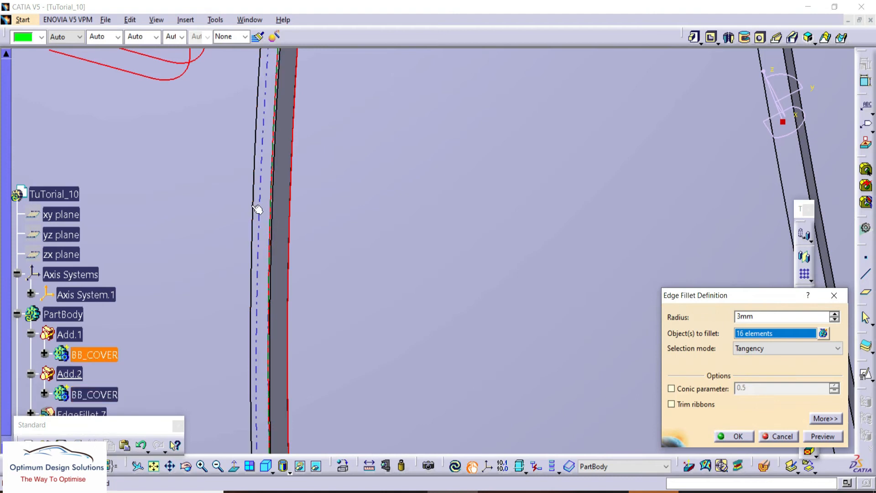
pyautogui.moveTo(253, 203); pyautogui.dragTo(450, 225, button='middle')
pyautogui.click(511, 292)
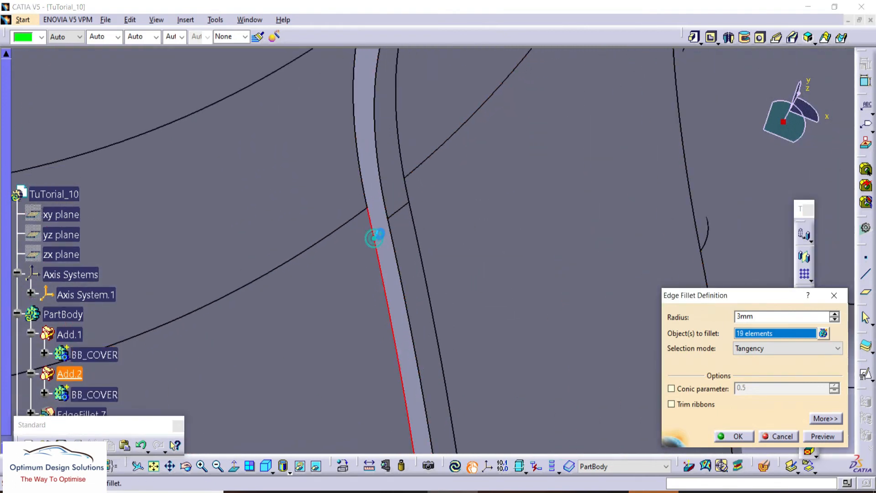
pyautogui.click(410, 188)
pyautogui.moveTo(410, 188); pyautogui.dragTo(295, 242, button='middle')
pyautogui.moveTo(338, 199); pyautogui.dragTo(537, 307, button='middle')
pyautogui.moveTo(505, 235); pyautogui.dragTo(396, 265, button='middle')
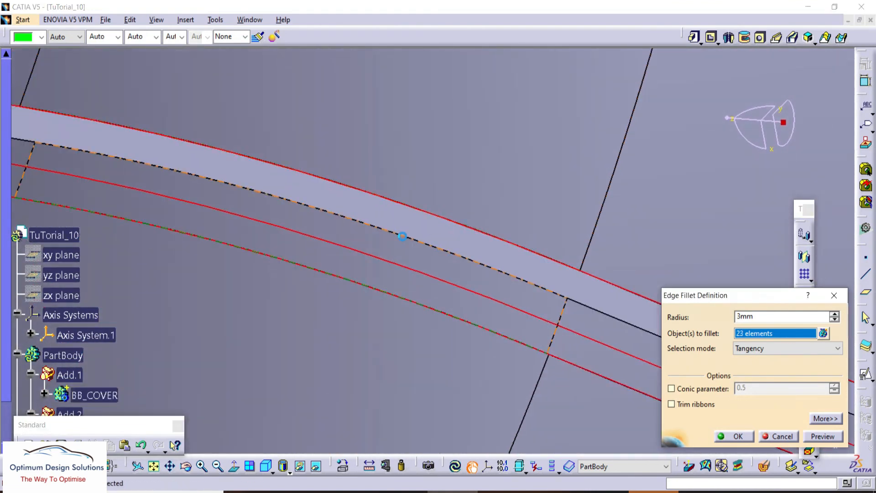
pyautogui.click(402, 236)
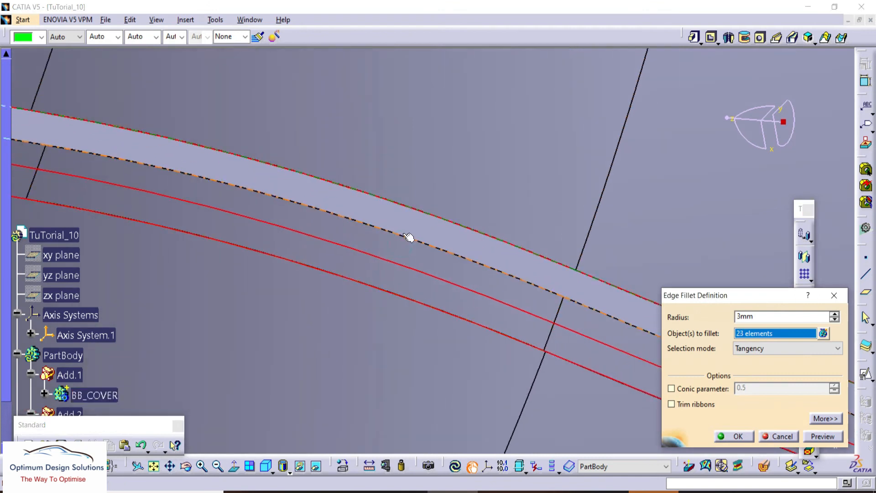
pyautogui.moveTo(432, 153); pyautogui.dragTo(450, 136, button='middle')
pyautogui.click(379, 224)
pyautogui.click(476, 214)
pyautogui.moveTo(372, 258); pyautogui.dragTo(364, 234, button='middle')
pyautogui.click(307, 265)
pyautogui.moveTo(308, 265); pyautogui.dragTo(761, 456, button='middle')
pyautogui.click(396, 129)
pyautogui.click(400, 134)
pyautogui.click(465, 118)
pyautogui.click(448, 148)
pyautogui.click(437, 138)
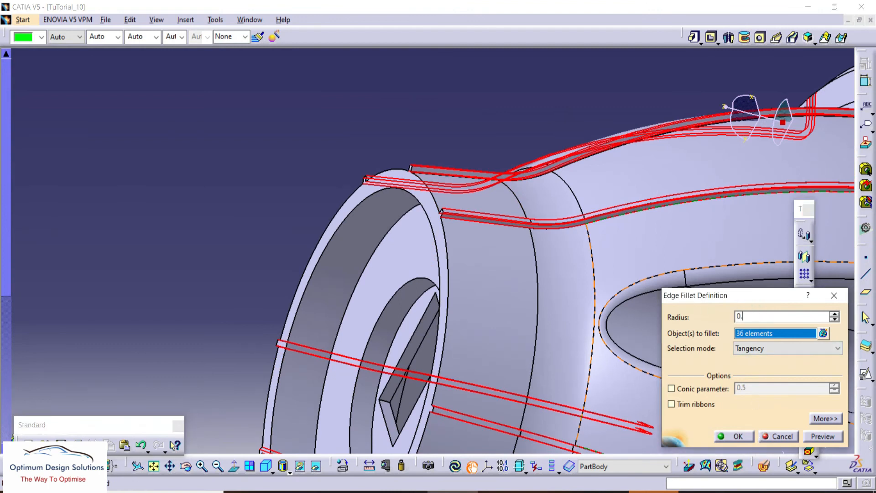
pyautogui.click(312, 142)
pyautogui.moveTo(421, 156); pyautogui.dragTo(576, 342, button='middle')
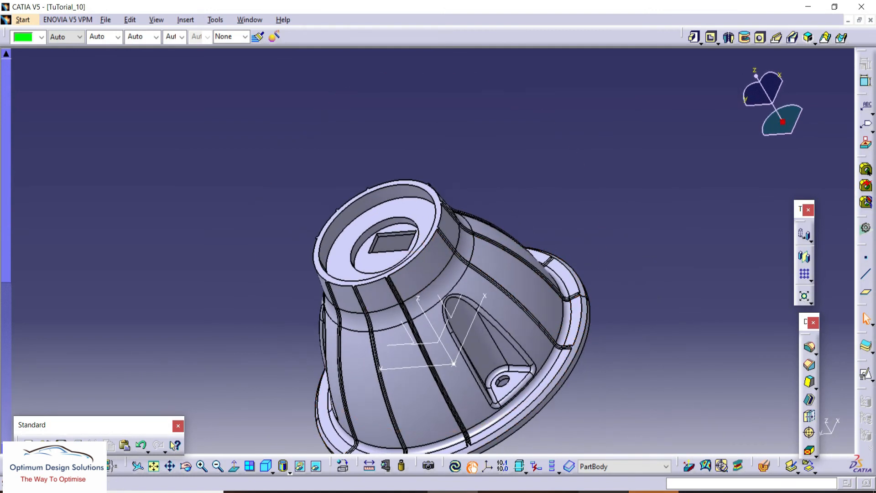
# Switch to the Tutorial 10 drawing in Windows Photo Viewer and check the typical radius callout on the section view.
pyautogui.hotkey('alt', 'Tab')
pyautogui.scroll(2, 433, 257)
pyautogui.scroll(-6, 347, 271)
pyautogui.scroll(4, 473, 162)
pyautogui.moveTo(502, 73); pyautogui.dragTo(584, 142)
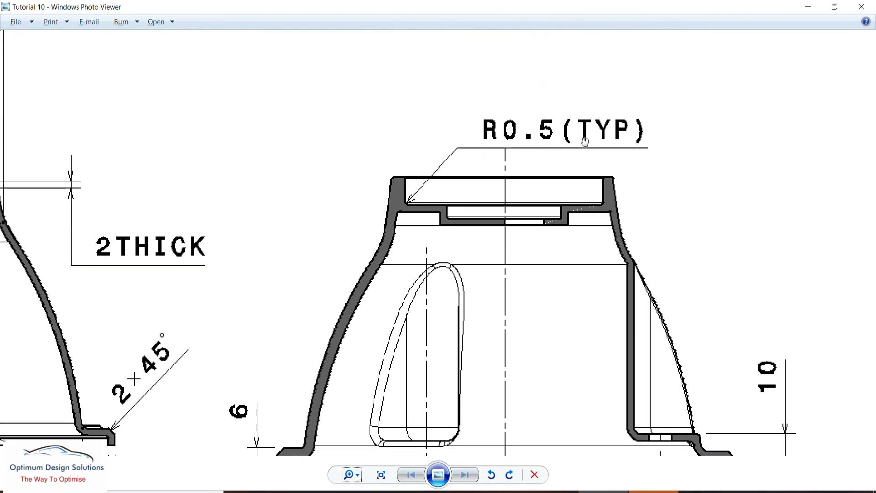
pyautogui.click(808, 6)
# In CATIA, fillet the edges of the cover's upper rim, stepped recess and rectangular opening with a 0.5 mm radius.
pyautogui.moveTo(588, 173); pyautogui.dragTo(675, 203, button='middle')
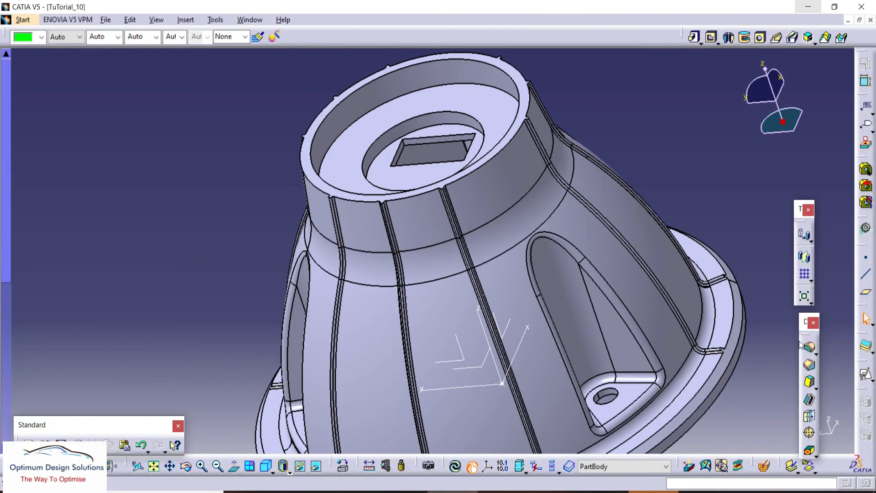
pyautogui.moveTo(426, 182); pyautogui.dragTo(396, 178, button='middle')
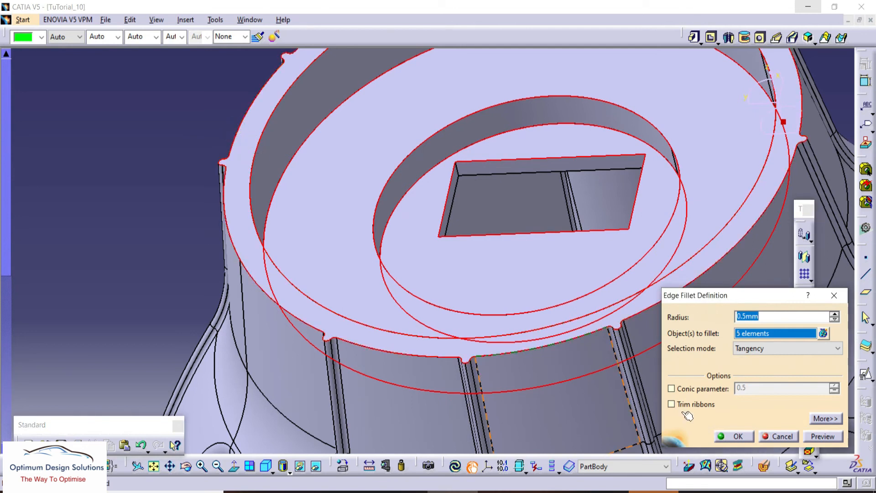
pyautogui.click(732, 437)
# Fillet the two circular edges of the bevel on the base flange with a 0.5 mm radius.
pyautogui.moveTo(383, 219); pyautogui.dragTo(466, 275, button='middle')
pyautogui.moveTo(424, 349); pyautogui.dragTo(411, 269, button='middle')
pyautogui.press('Escape')
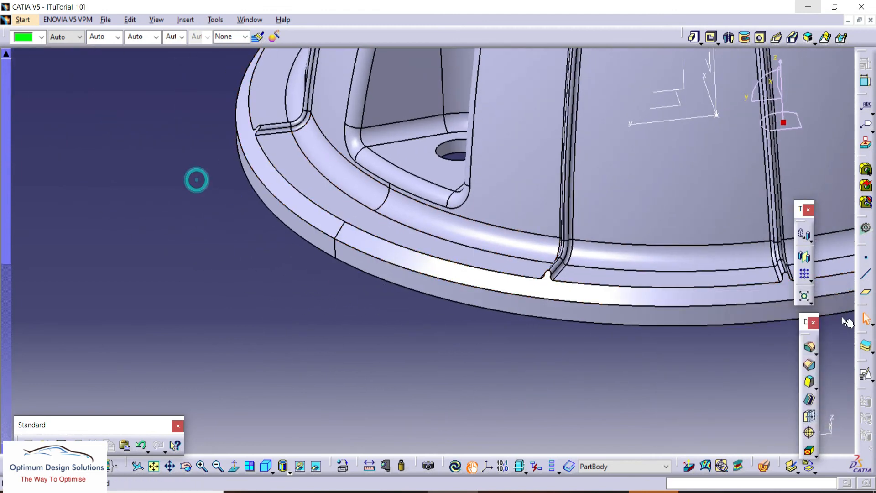
pyautogui.click(809, 349)
pyautogui.click(361, 231)
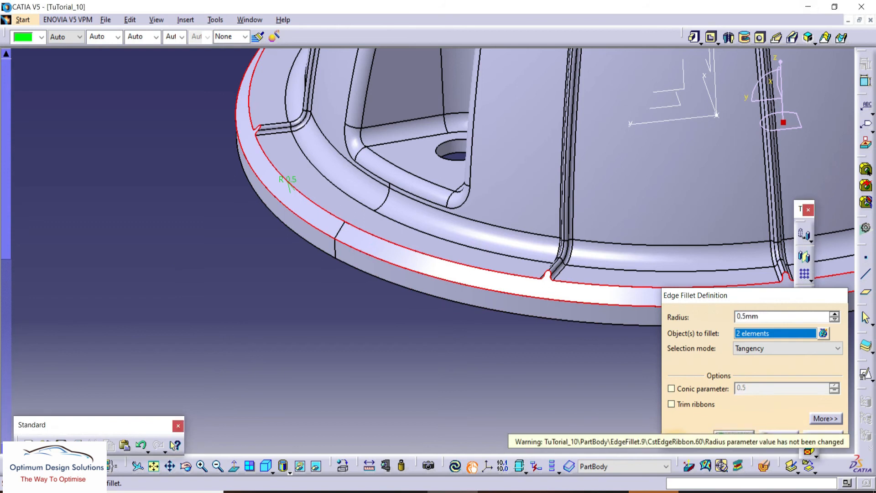
pyautogui.moveTo(413, 105); pyautogui.dragTo(339, 280, button='middle')
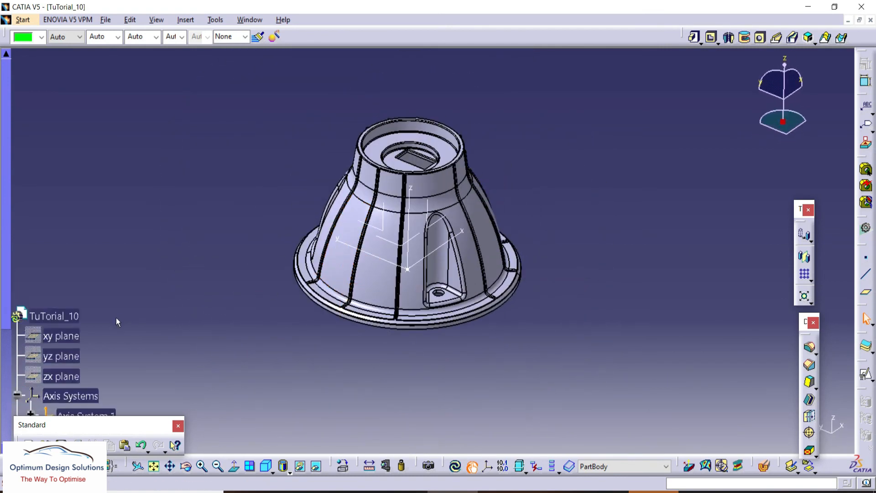
# Recolour the PartBody light grey-white and display the model in shading with edges without smooth edges.
pyautogui.rightClick(58, 236)
pyautogui.click(82, 432)
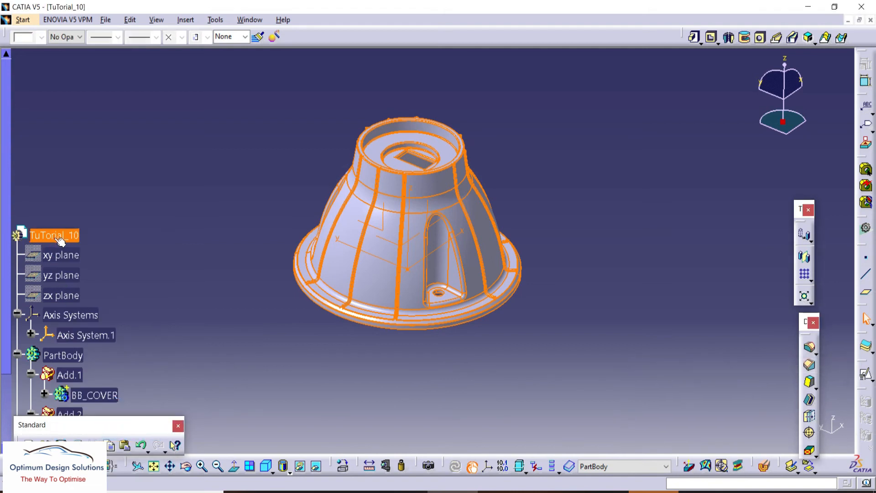
pyautogui.moveTo(296, 322); pyautogui.dragTo(382, 264, button='middle')
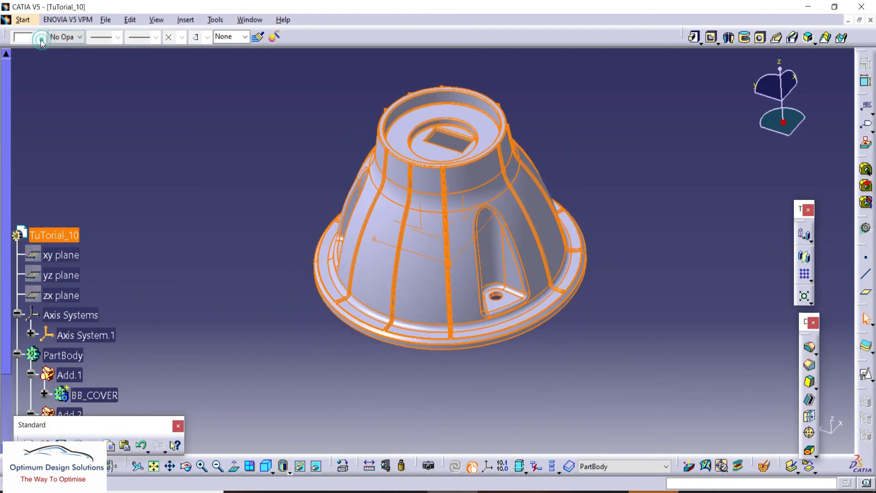
pyautogui.click(93, 229)
pyautogui.scroll(-2, 41, 316)
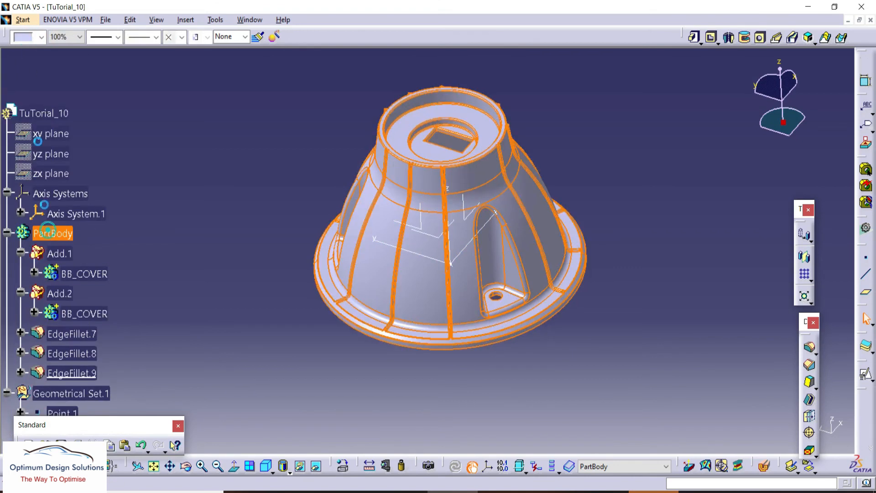
pyautogui.click(27, 111)
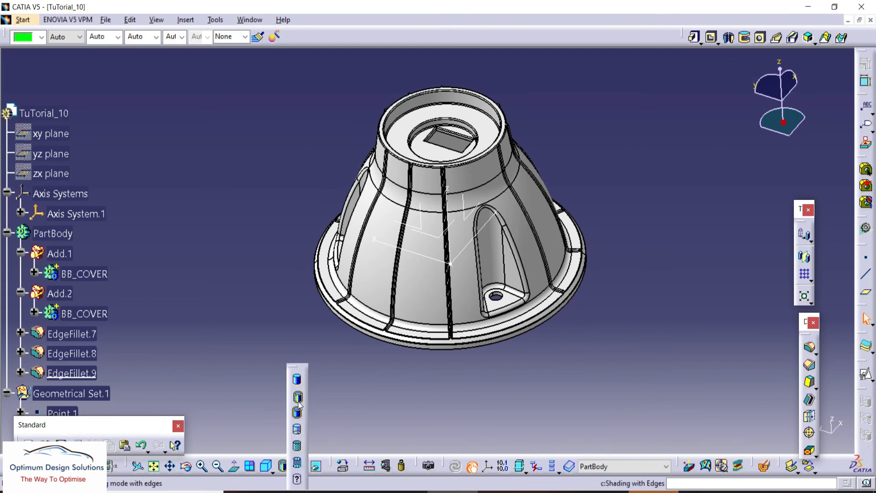
pyautogui.click(294, 418)
# Hide Axis System.1 and Geometrical Set.1 so that only the finished cover is displayed.
pyautogui.moveTo(266, 263); pyautogui.dragTo(520, 310, button='middle')
pyautogui.rightClick(67, 212)
pyautogui.click(91, 246)
pyautogui.scroll(-4, 66, 307)
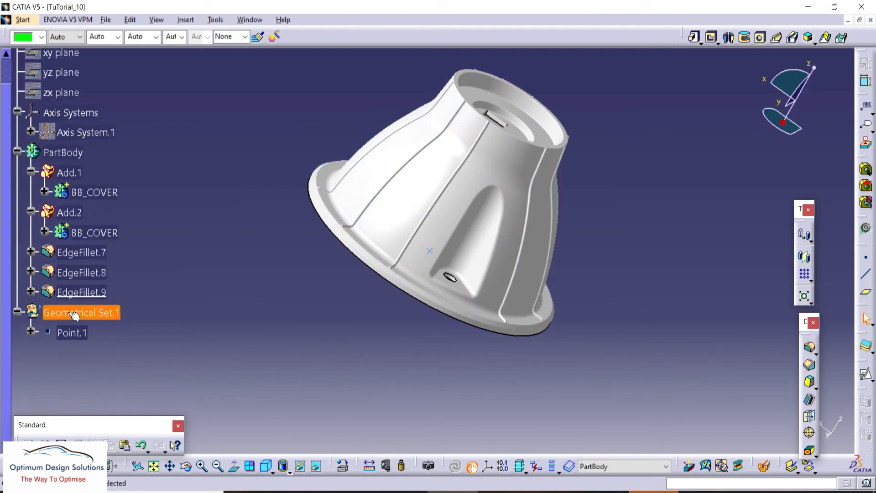
pyautogui.moveTo(383, 246); pyautogui.dragTo(412, 338, button='middle')
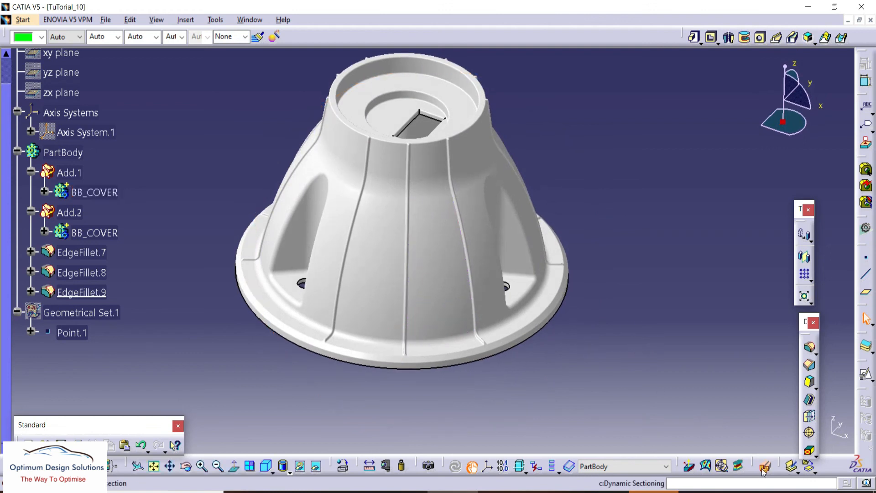
# Cut the cover with Dynamic Sectioning through the rectangular opening in its top and inspect the wall profile and interior.
pyautogui.moveTo(391, 161); pyautogui.dragTo(422, 175, button='middle')
pyautogui.click(427, 142)
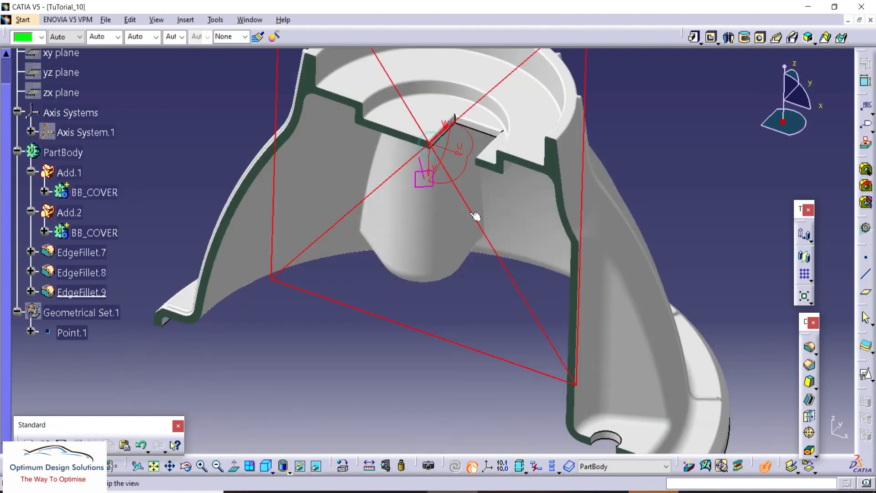
pyautogui.moveTo(474, 214); pyautogui.dragTo(469, 269, button='middle')
pyautogui.moveTo(339, 207); pyautogui.dragTo(468, 223, button='middle')
pyautogui.moveTo(474, 221)
pyautogui.mouseDown()
pyautogui.moveTo(505, 234)
pyautogui.moveTo(474, 229)
pyautogui.mouseUp()
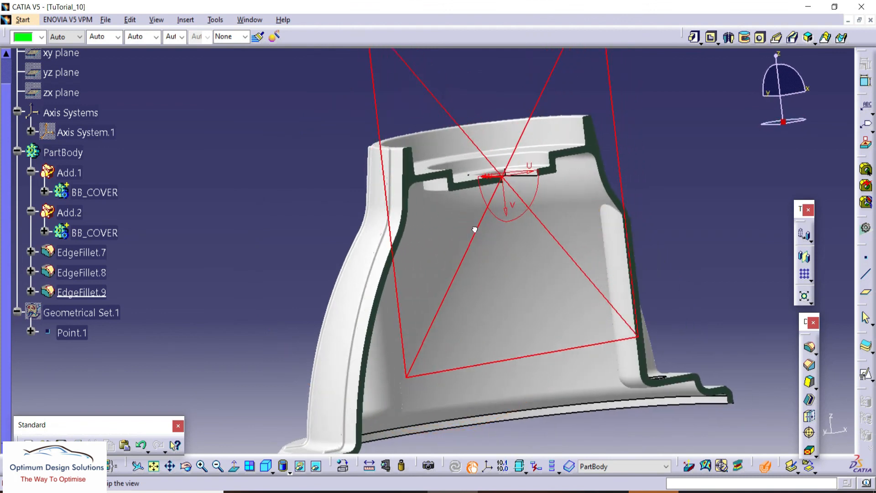
pyautogui.moveTo(417, 219); pyautogui.dragTo(498, 312, button='middle')
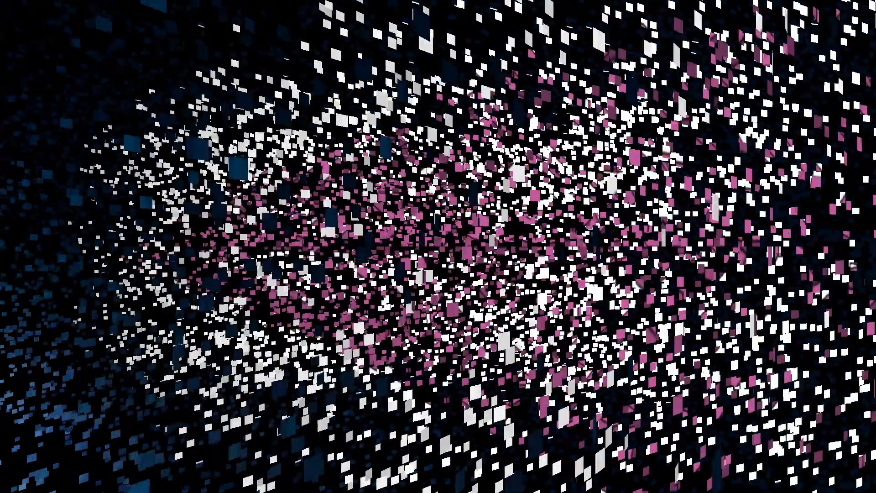